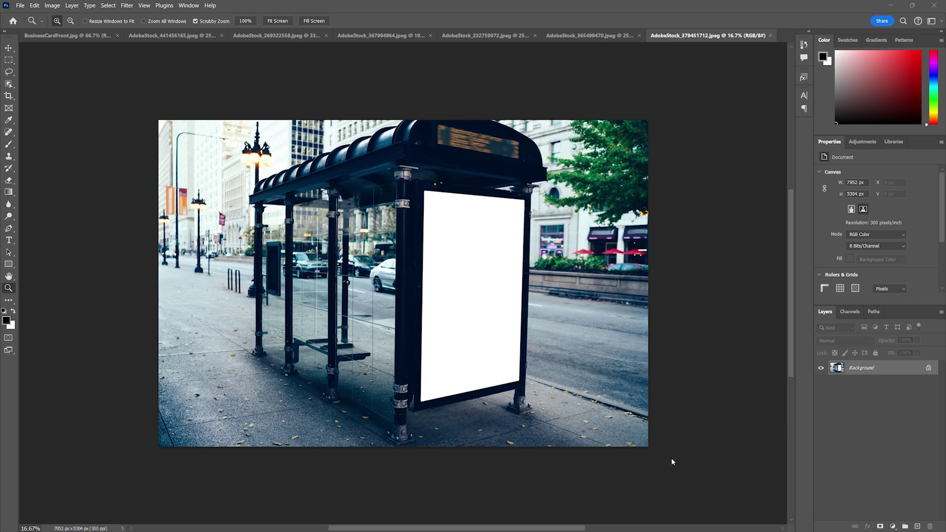
Select the whole Summer Festival flyer and paste it into the bus-shelter mockup.
{"action": "left_click", "coordinate": [592, 38]}
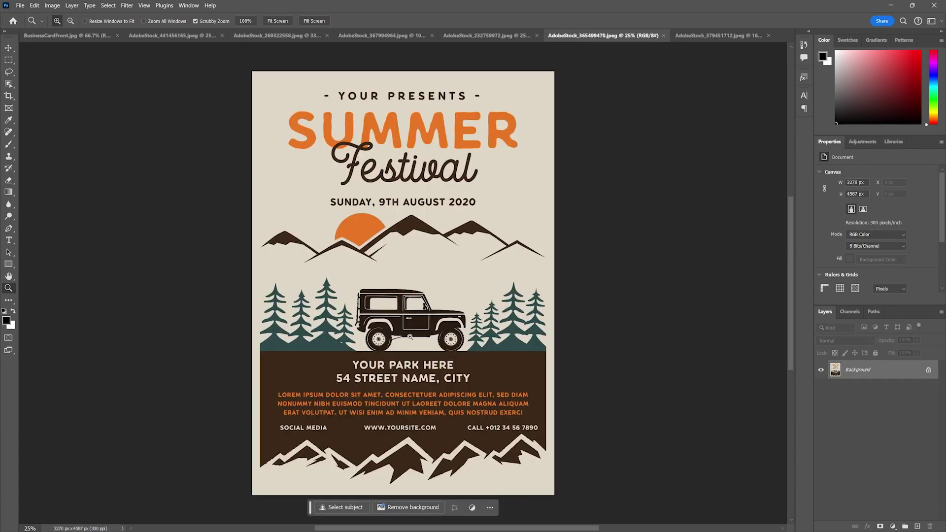
{"action": "left_click", "coordinate": [719, 35]}
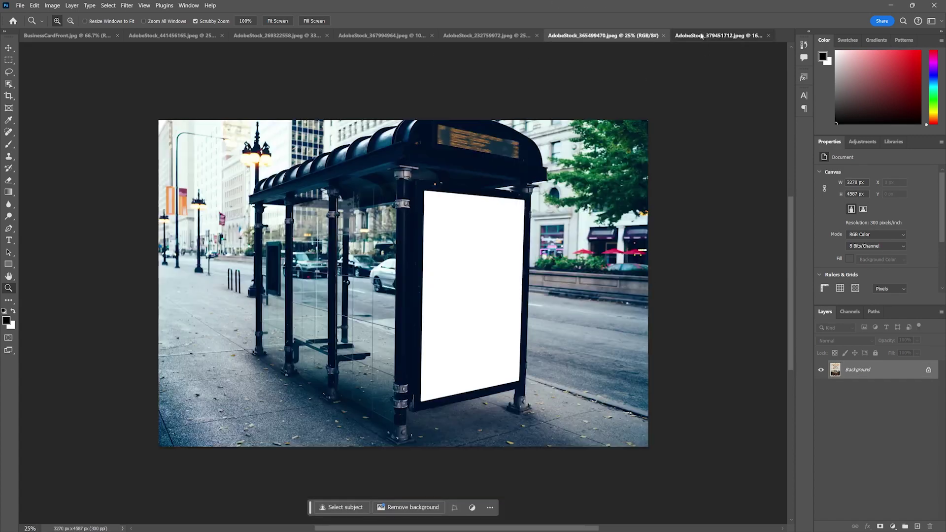
{"action": "left_click", "coordinate": [608, 38]}
{"action": "key", "text": "ctrl+a"}
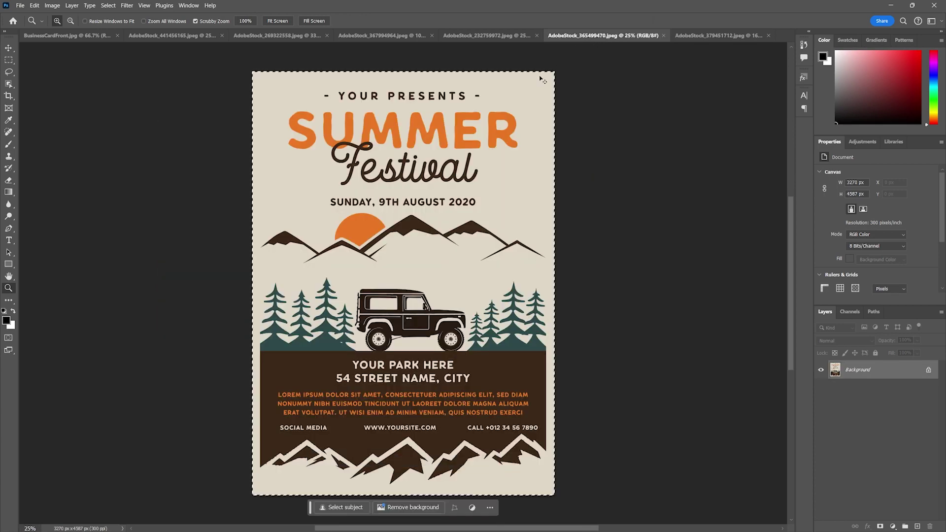
{"action": "left_click", "coordinate": [716, 37]}
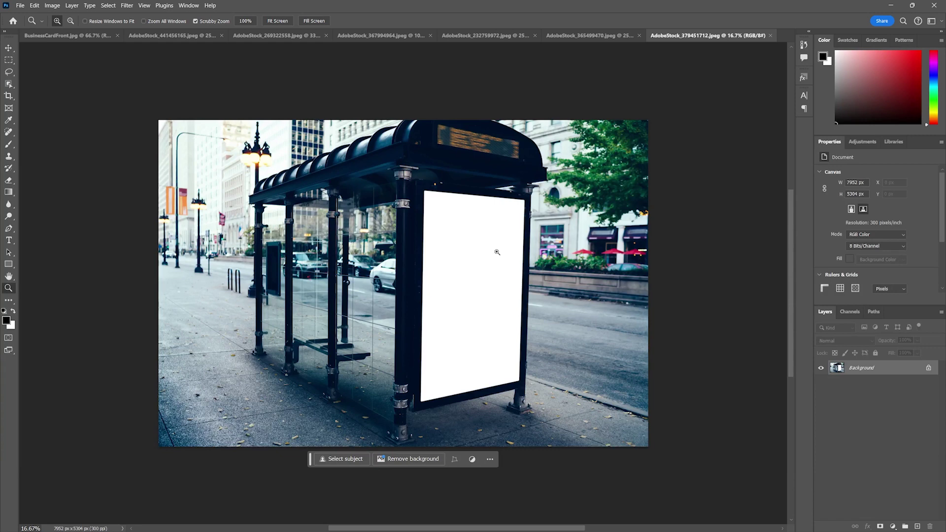
{"action": "left_click", "coordinate": [562, 37]}
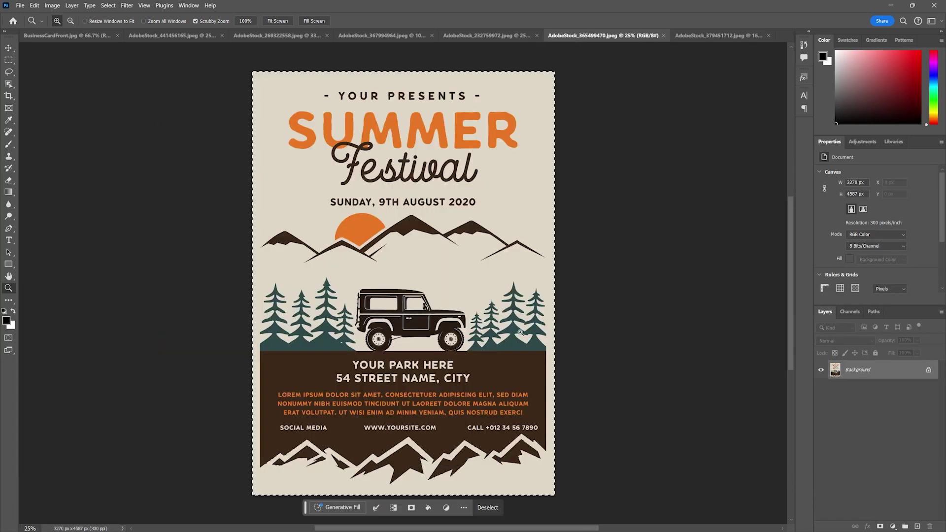
{"action": "left_click", "coordinate": [705, 37]}
{"action": "key", "text": "ctrl+v"}
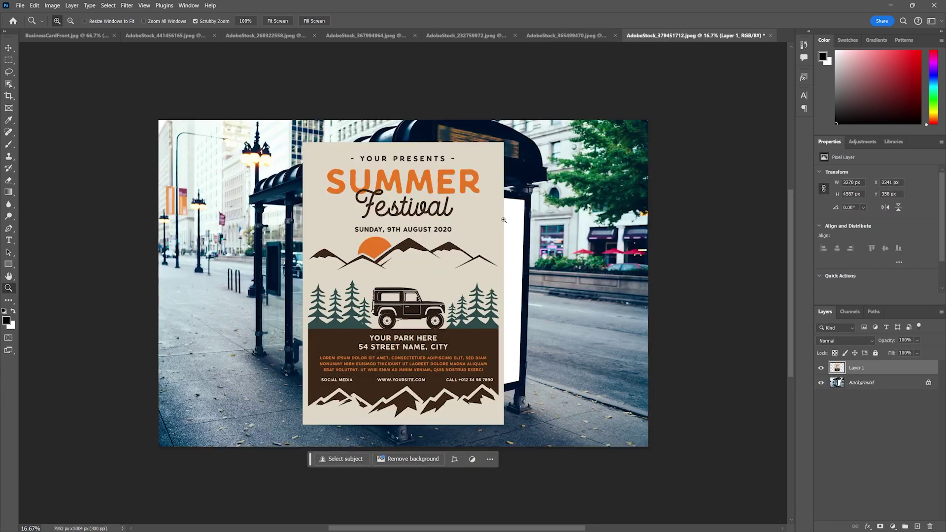
Scale the pasted flyer down onto the shelter's white poster panel.
{"action": "key", "text": "ctrl+t"}
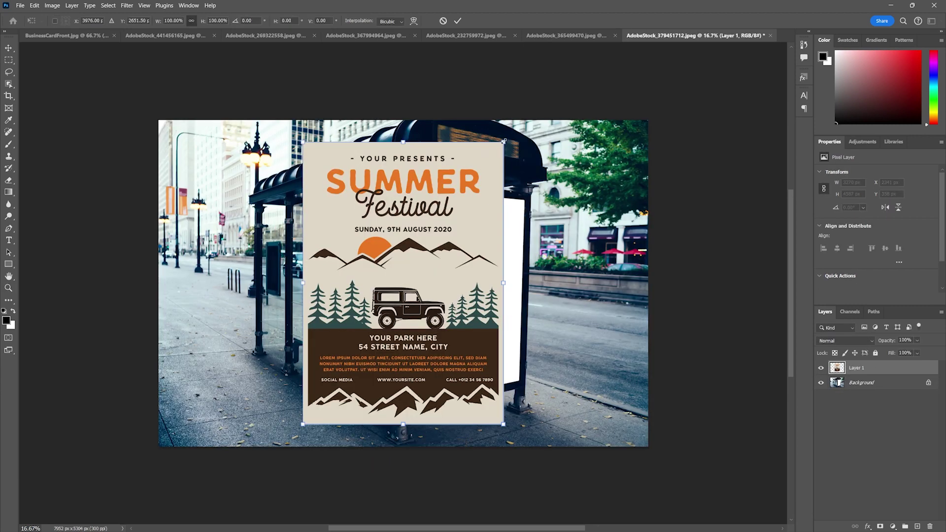
{"action": "left_click_drag", "start_coordinate": [503, 142], "coordinate": [419, 222]}
{"action": "left_click_drag", "start_coordinate": [355, 268], "coordinate": [476, 223]}
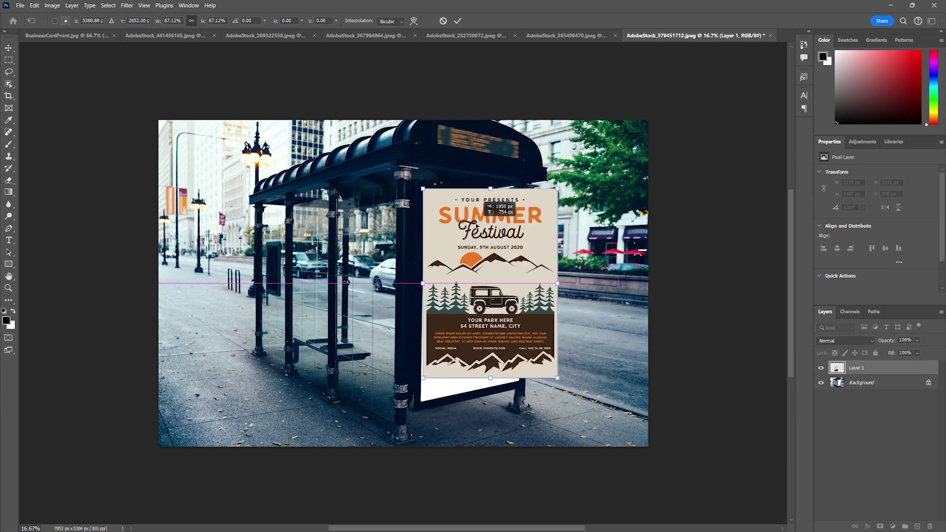
{"action": "right_click", "coordinate": [476, 223]}
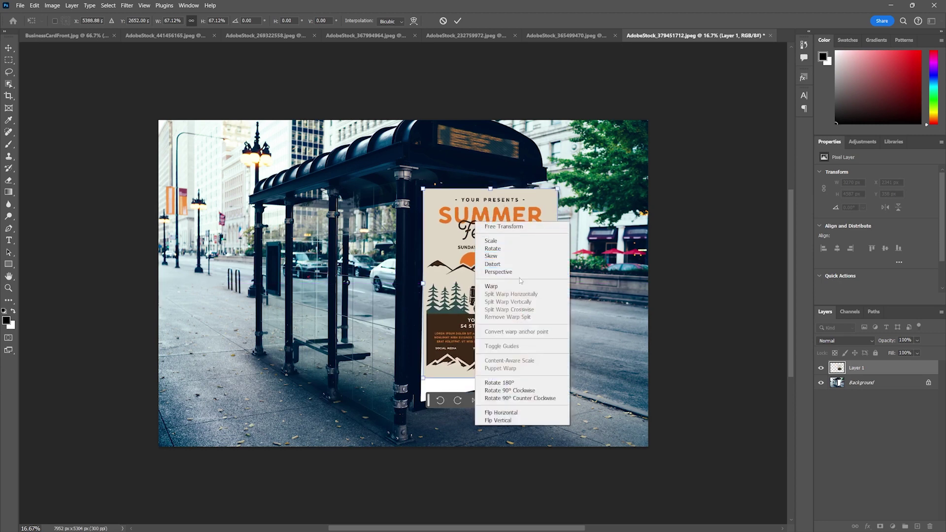
{"action": "left_click", "coordinate": [491, 286]}
{"action": "left_click_drag", "start_coordinate": [559, 192], "coordinate": [564, 217]}
{"action": "key", "text": "ctrl+z"}
Distort the flyer's corners to match the panel frame and apply the transform.
{"action": "right_click", "coordinate": [511, 223]}
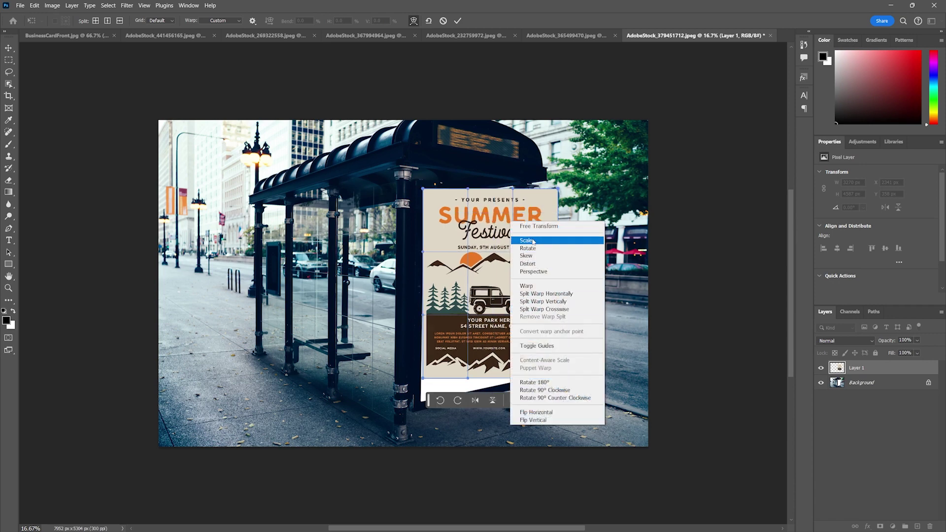
{"action": "left_click", "coordinate": [535, 263]}
{"action": "left_click_drag", "start_coordinate": [558, 189], "coordinate": [524, 200]}
{"action": "left_click_drag", "start_coordinate": [565, 379], "coordinate": [527, 381]}
{"action": "left_click_drag", "start_coordinate": [424, 380], "coordinate": [421, 405]}
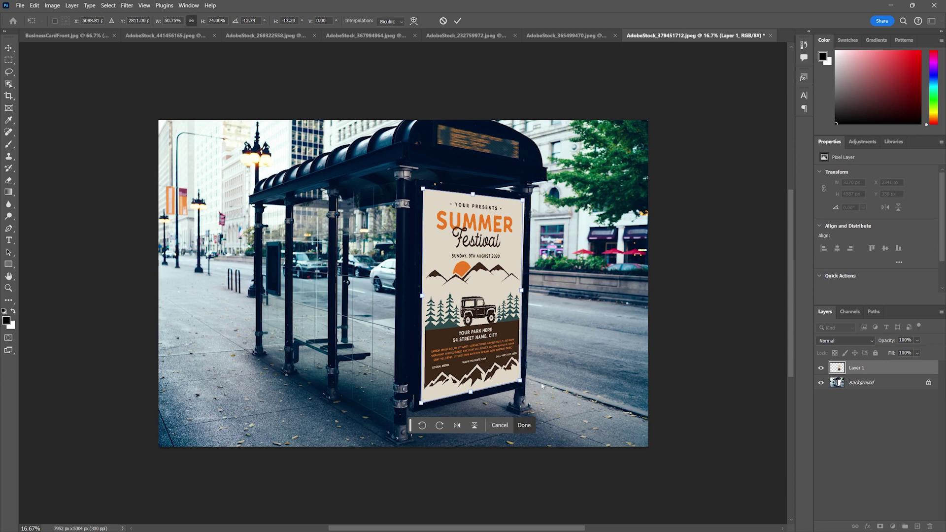
{"action": "key", "text": "Return"}
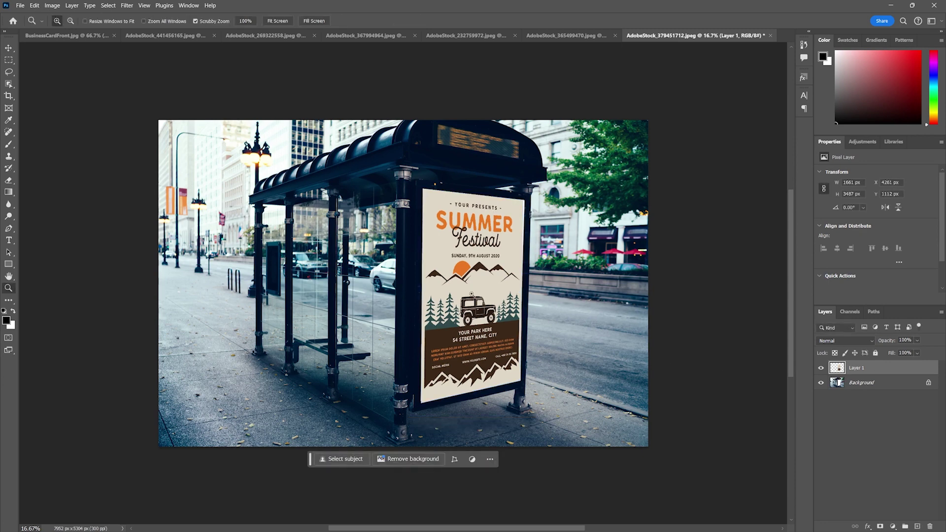
{"action": "key", "text": "v"}
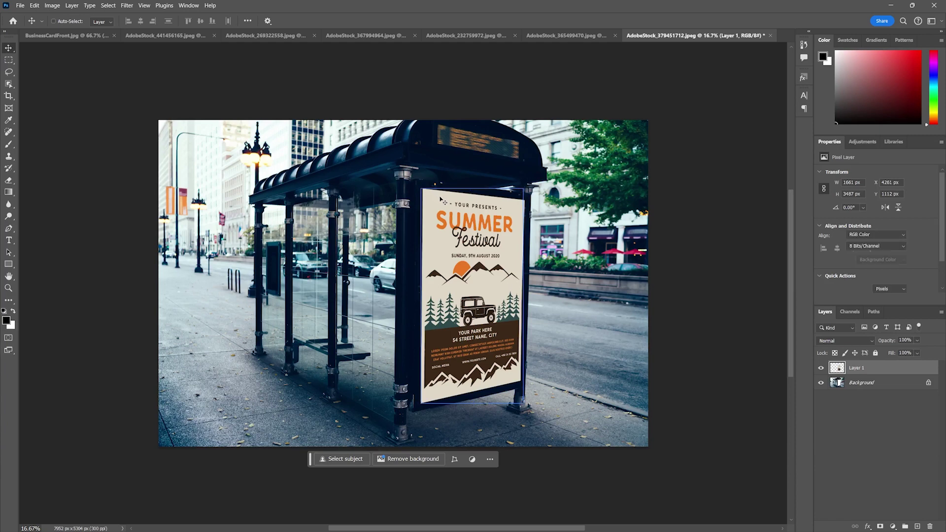
Delete Layer 1, leaving only the Background with its blank white panel.
{"action": "key", "text": "Delete"}
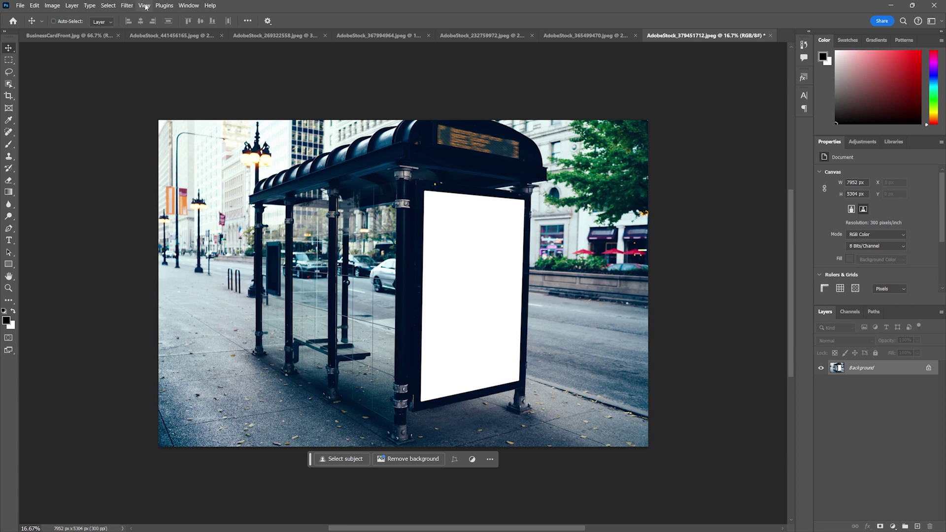
{"action": "left_click", "coordinate": [127, 6]}
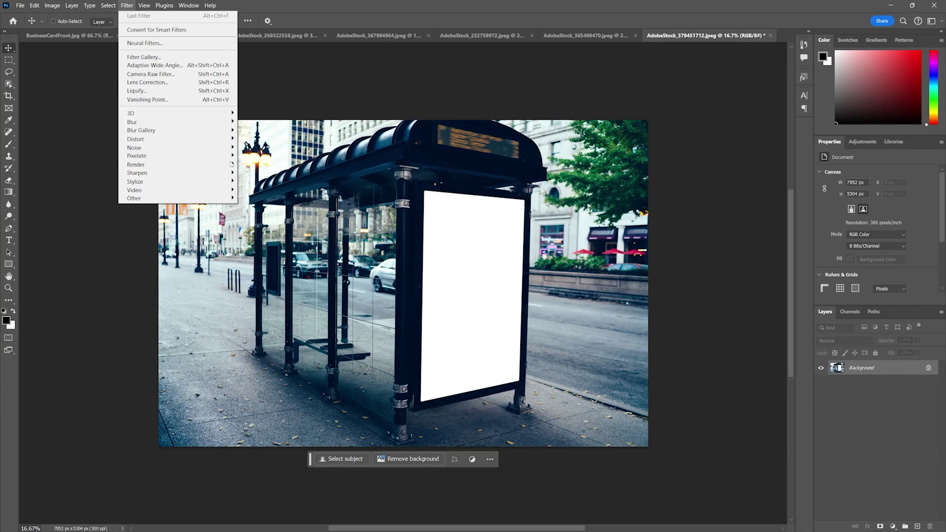
Draw a Vanishing Point plane on the four corners of the shelter's white panel.
{"action": "left_click", "coordinate": [155, 98]}
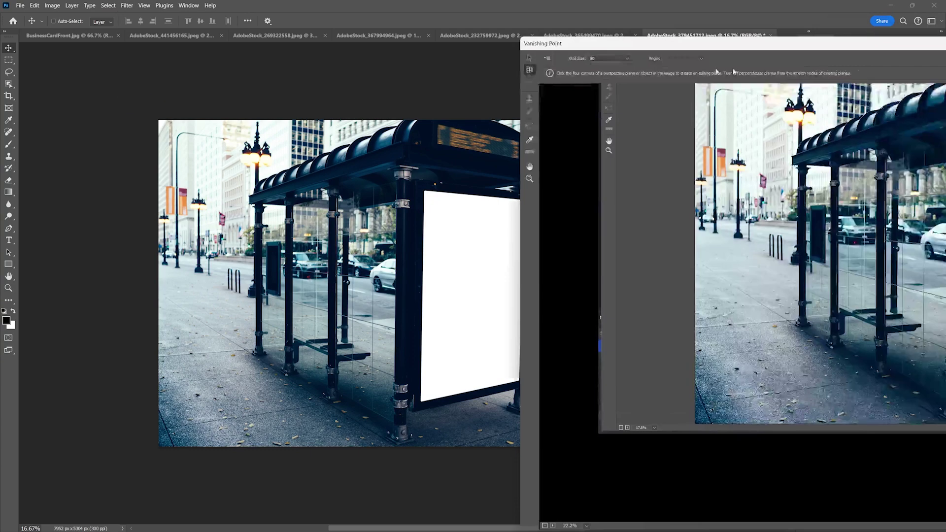
{"action": "left_click_drag", "start_coordinate": [921, 44], "coordinate": [430, 15]}
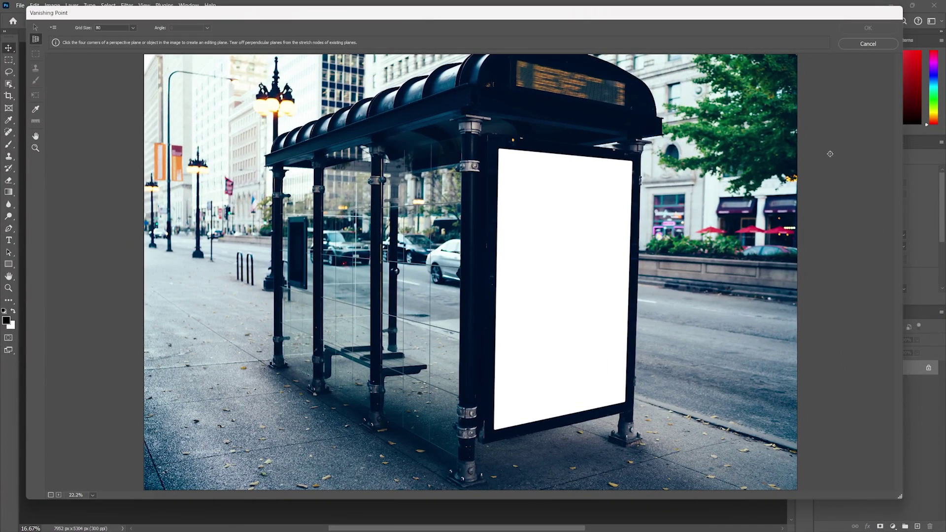
{"action": "left_click", "coordinate": [498, 148]}
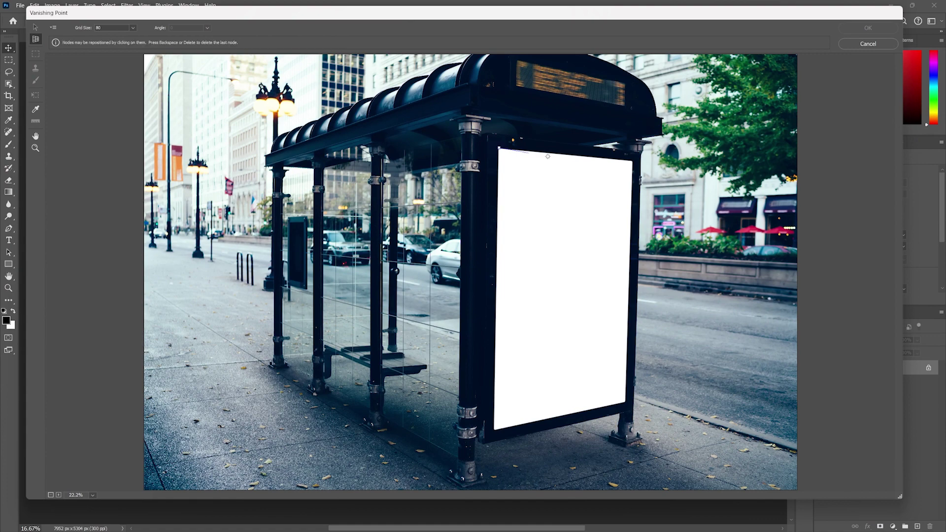
{"action": "left_click", "coordinate": [632, 160]}
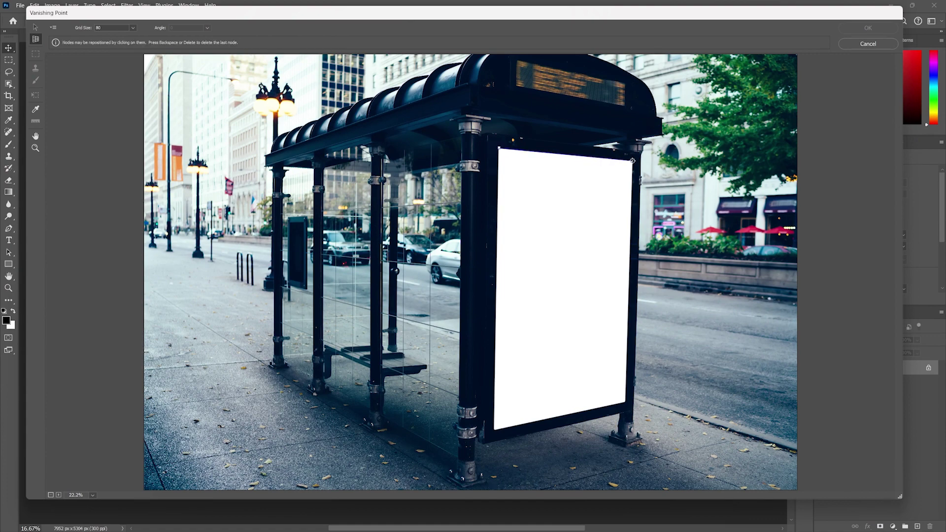
{"action": "left_click", "coordinate": [627, 401]}
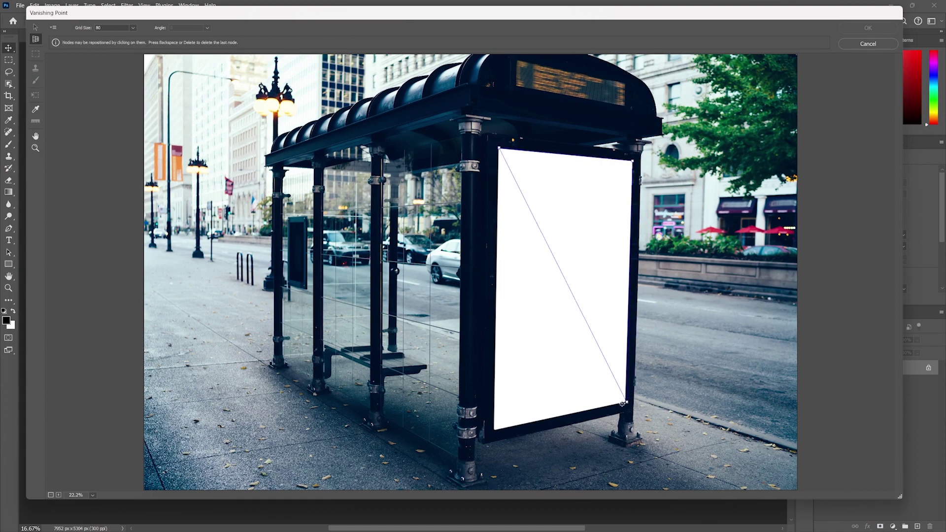
{"action": "left_click", "coordinate": [493, 430]}
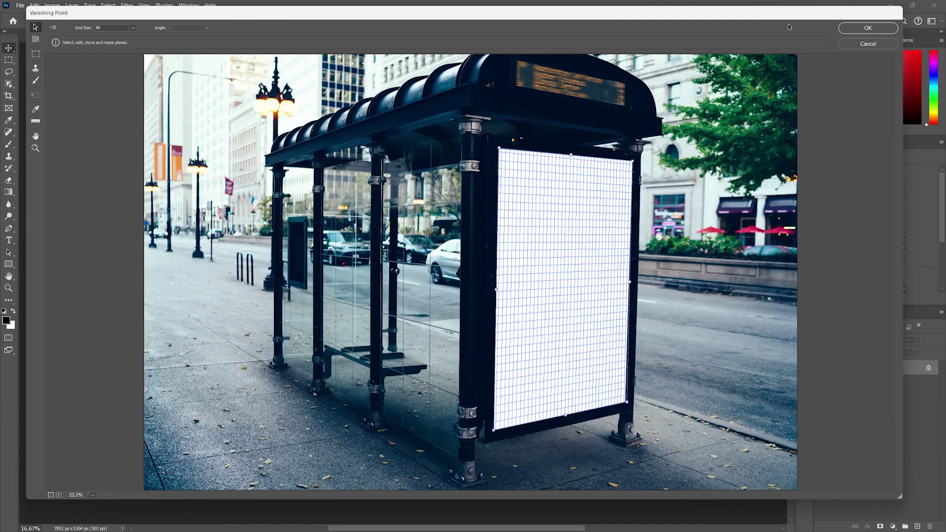
{"action": "left_click", "coordinate": [891, 29]}
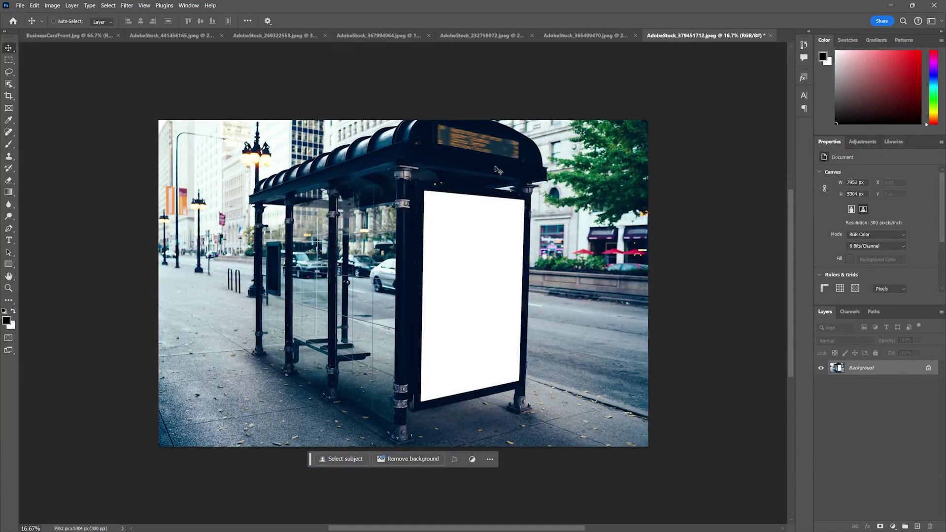
Copy the whole Summer Festival flyer and return to the bus-shelter mockup.
{"action": "left_click", "coordinate": [586, 35]}
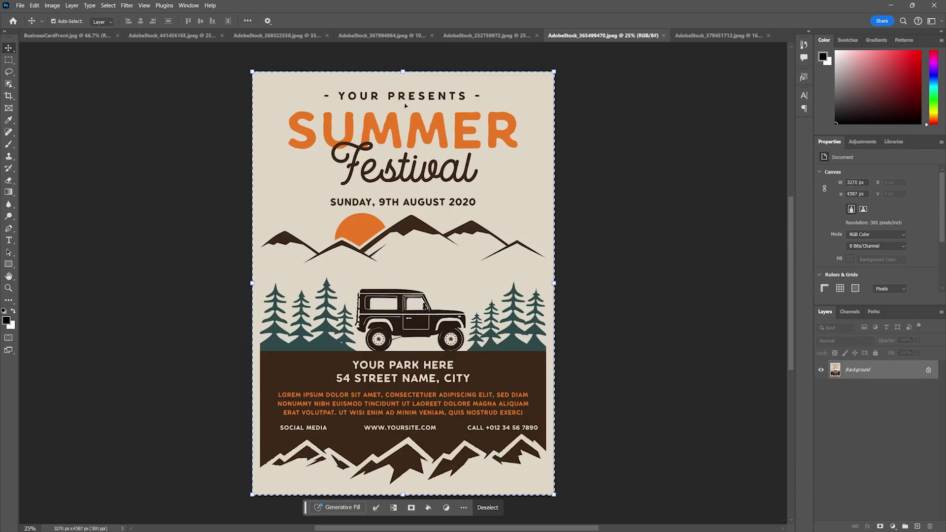
{"action": "key", "text": "ctrl"}
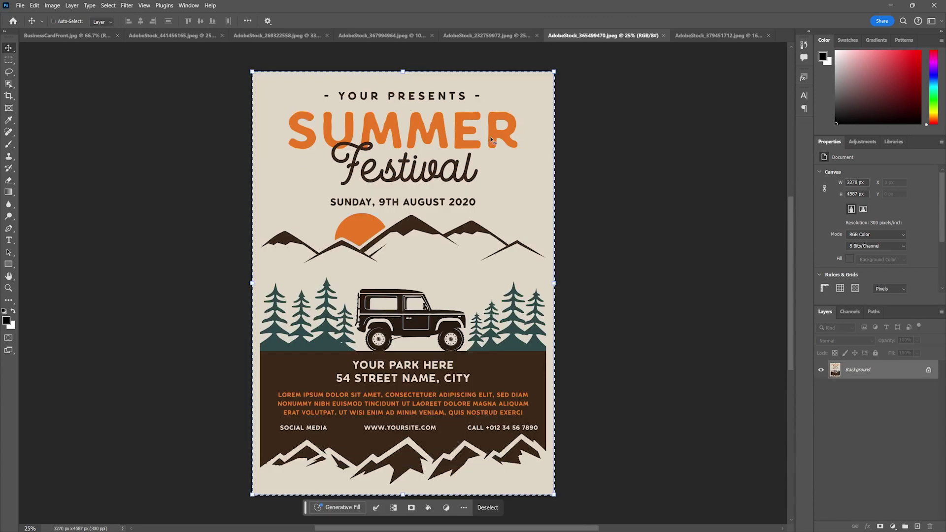
{"action": "left_click", "coordinate": [729, 36]}
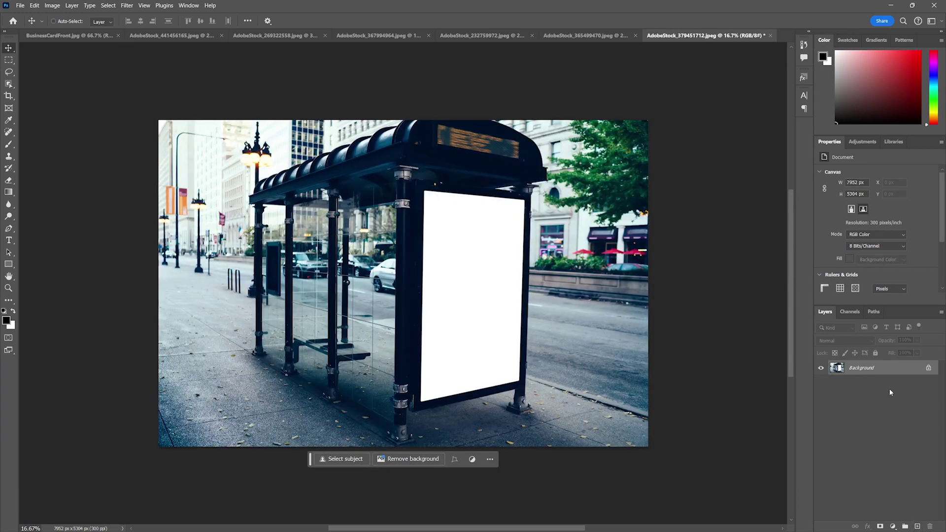
Add a new empty layer named 'Perspective Layer' above the Background.
{"action": "left_click", "coordinate": [917, 526]}
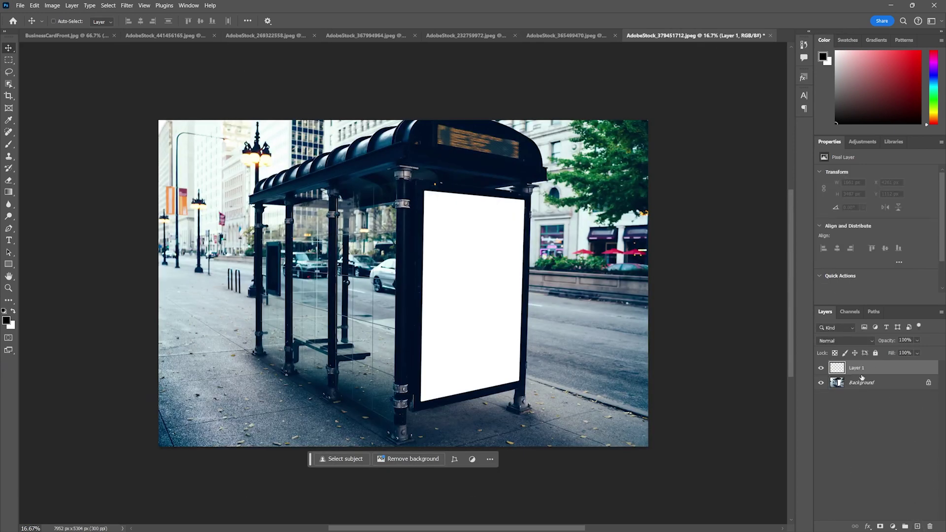
{"action": "double_click", "coordinate": [858, 367]}
{"action": "type", "text": "Perspective Layer"}
{"action": "key", "text": "Return"}
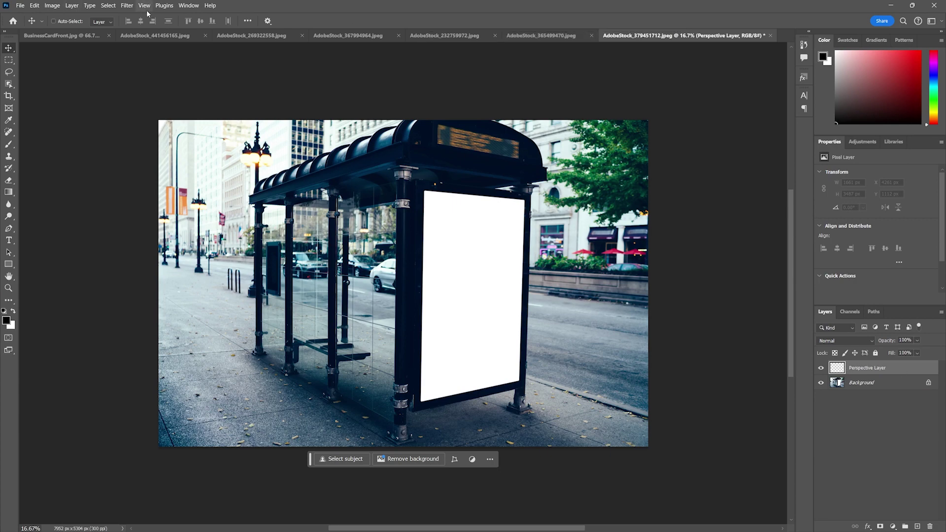
{"action": "left_click", "coordinate": [127, 6]}
Paste the flyer into Vanishing Point and move it onto the shelter panel grid.
{"action": "left_click", "coordinate": [148, 99]}
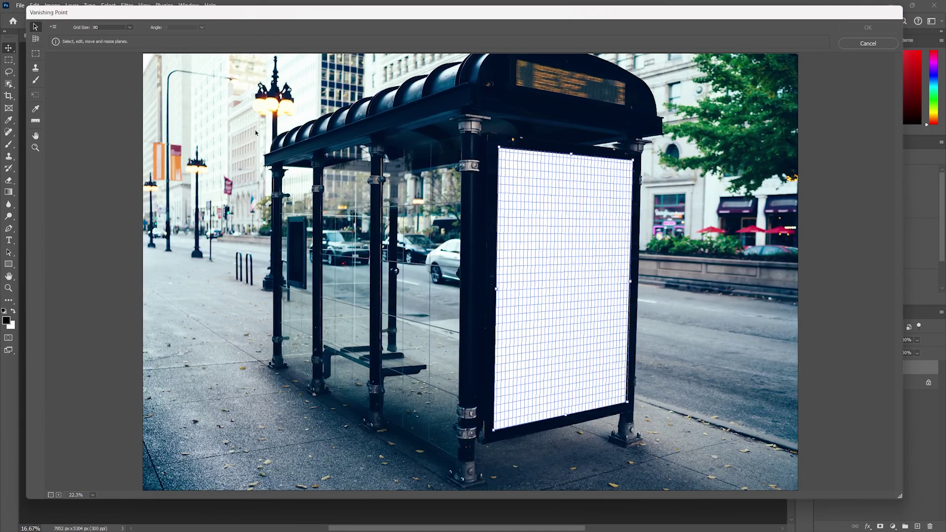
{"action": "key", "text": "alt"}
{"action": "key", "text": "ctrl+v"}
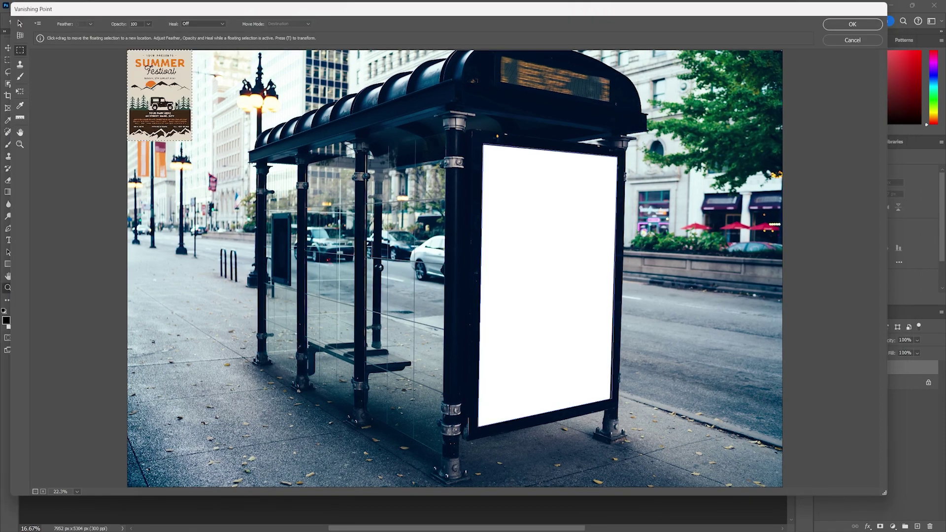
{"action": "left_click_drag", "start_coordinate": [162, 101], "coordinate": [555, 270]}
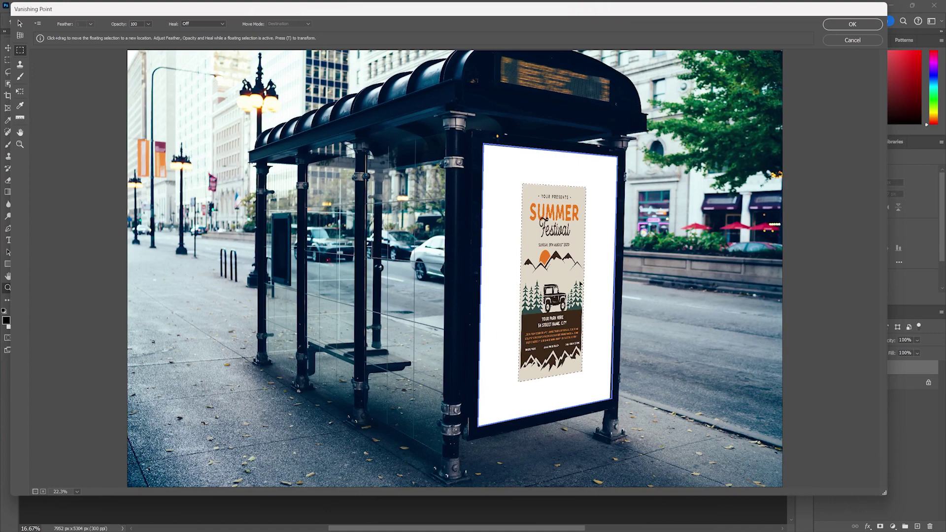
{"action": "mouse_move", "coordinate": [555, 270]}
{"action": "left_mouse_down"}
{"action": "mouse_move", "coordinate": [445, 288]}
{"action": "mouse_move", "coordinate": [550, 274]}
{"action": "mouse_move", "coordinate": [570, 281]}
{"action": "mouse_move", "coordinate": [502, 236]}
{"action": "mouse_move", "coordinate": [555, 265]}
{"action": "mouse_move", "coordinate": [552, 282]}
{"action": "left_mouse_up"}
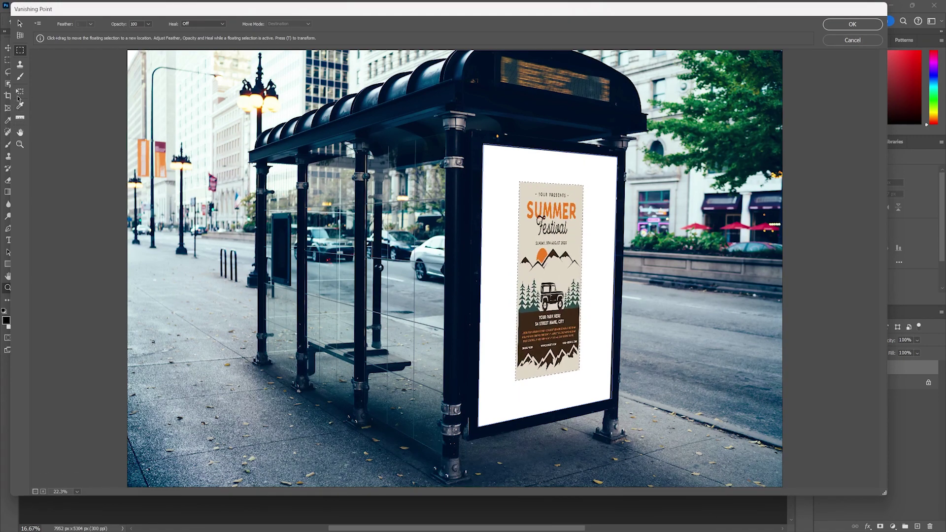
Enlarge the flyer to fill the whole panel in perspective and confirm.
{"action": "left_click", "coordinate": [20, 92]}
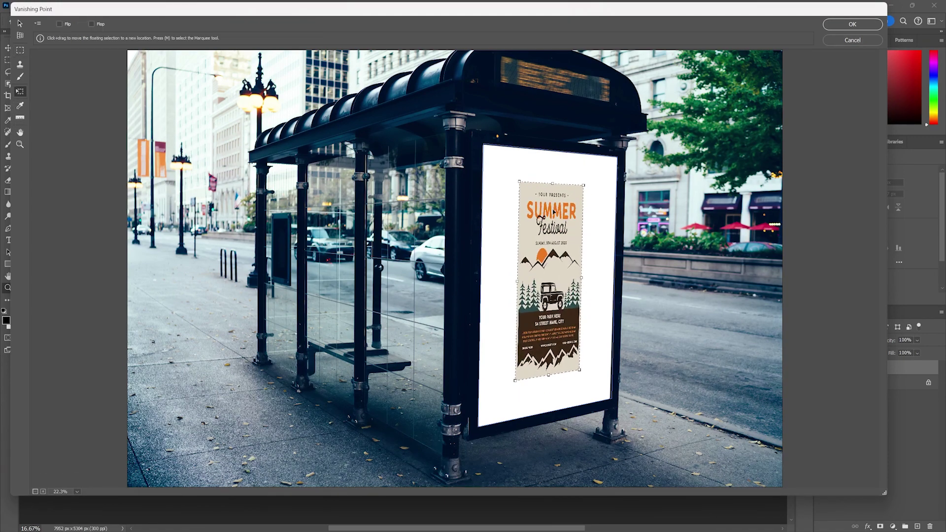
{"action": "left_click_drag", "start_coordinate": [519, 182], "coordinate": [483, 144]}
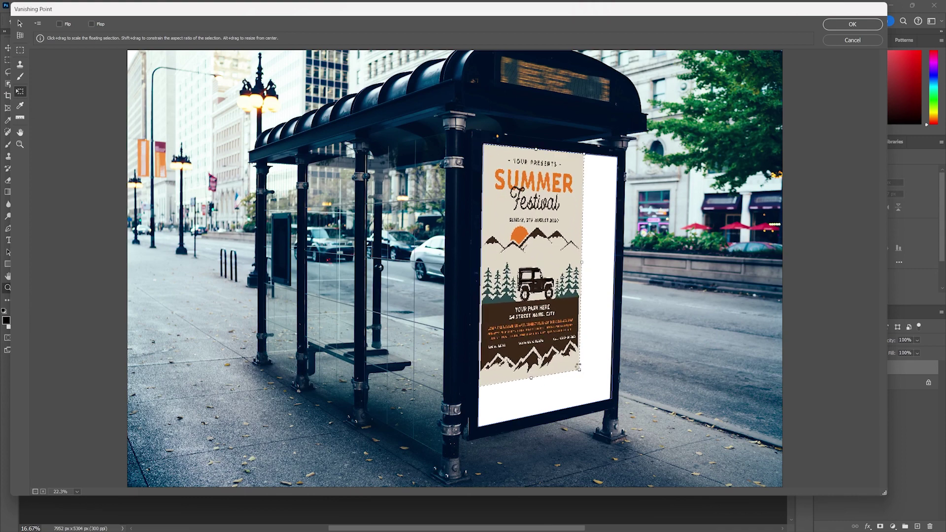
{"action": "left_click_drag", "start_coordinate": [580, 369], "coordinate": [613, 401]}
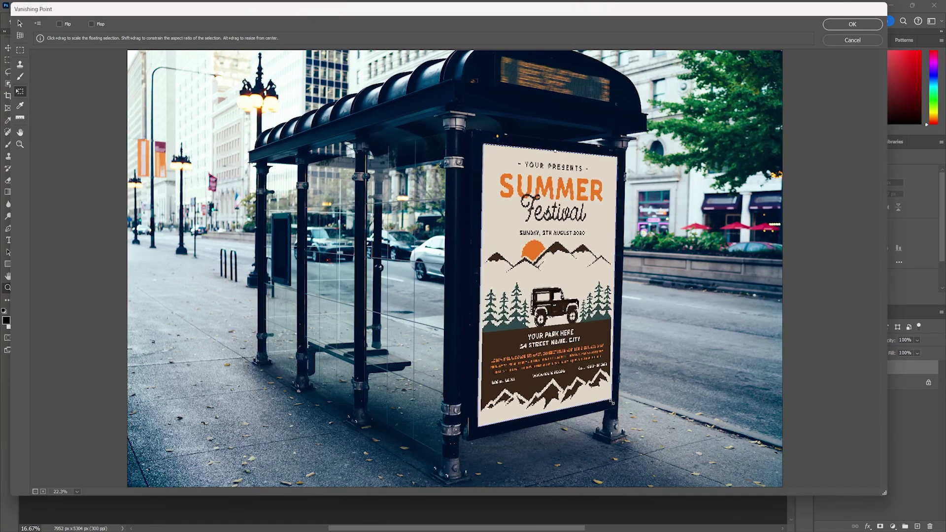
{"action": "key", "text": "Return"}
{"action": "left_click", "coordinate": [862, 27]}
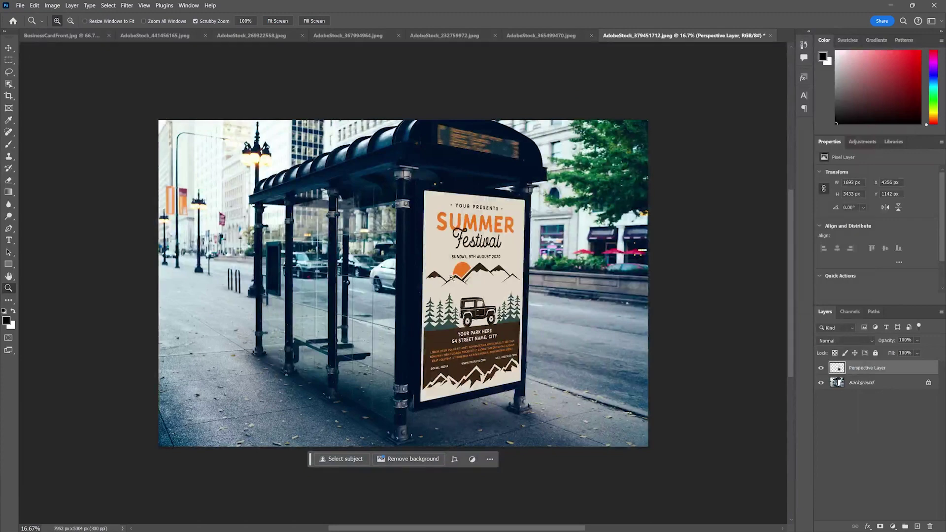
Toggle and zoom to check the shelter poster, then bring up the subway billboard photo.
{"action": "left_click", "coordinate": [821, 369]}
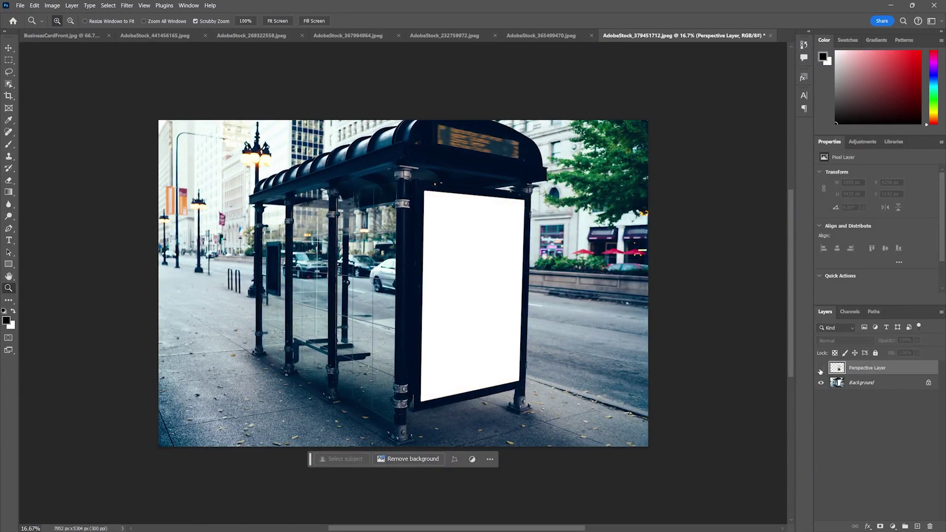
{"action": "left_click", "coordinate": [821, 369]}
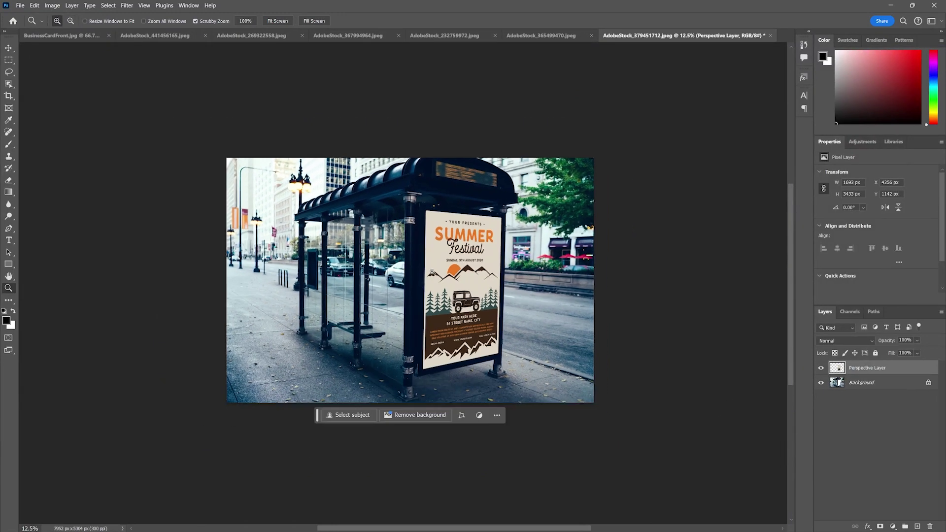
{"action": "left_click", "coordinate": [432, 271]}
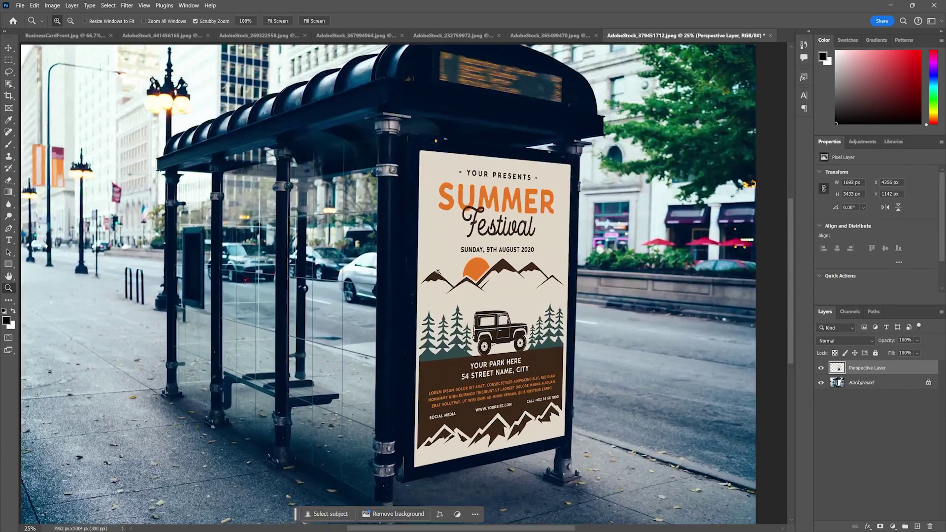
{"action": "left_click", "coordinate": [575, 285], "text": "alt"}
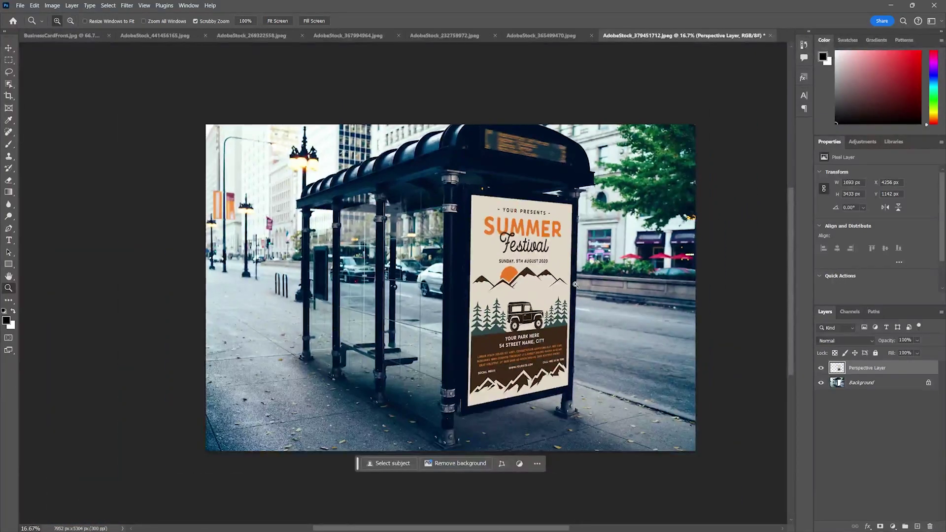
{"action": "left_click", "coordinate": [537, 35]}
{"action": "left_click", "coordinate": [475, 35]}
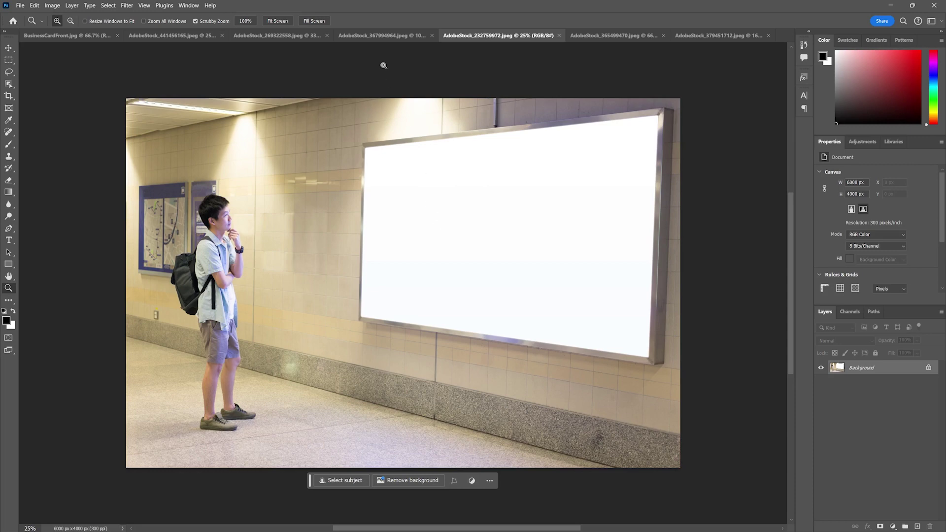
Draw a Vanishing Point plane on the subway billboard's four white-panel corners.
{"action": "left_click", "coordinate": [385, 37]}
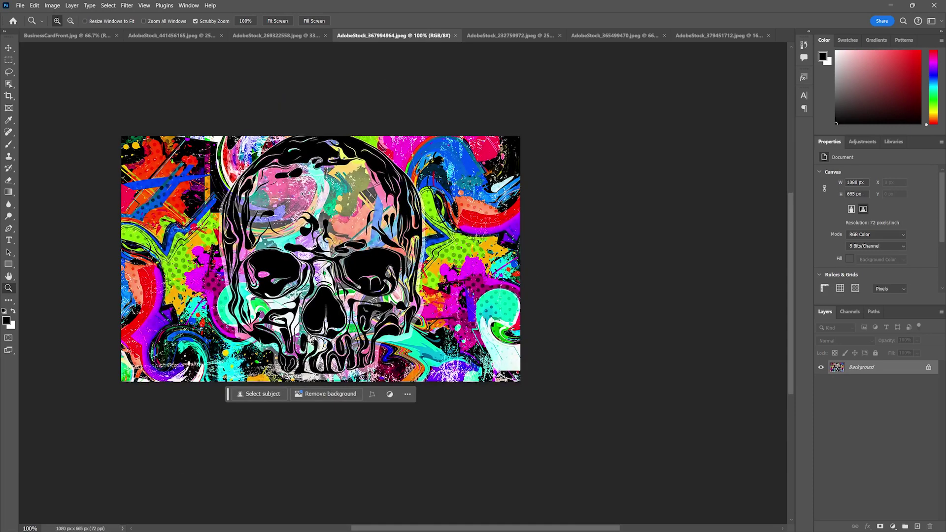
{"action": "left_click", "coordinate": [524, 32]}
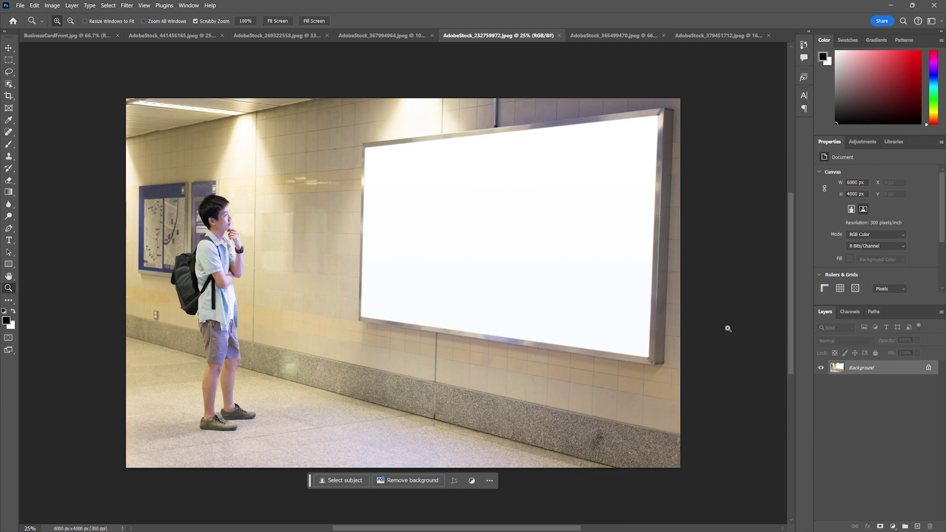
{"action": "left_click", "coordinate": [143, 6]}
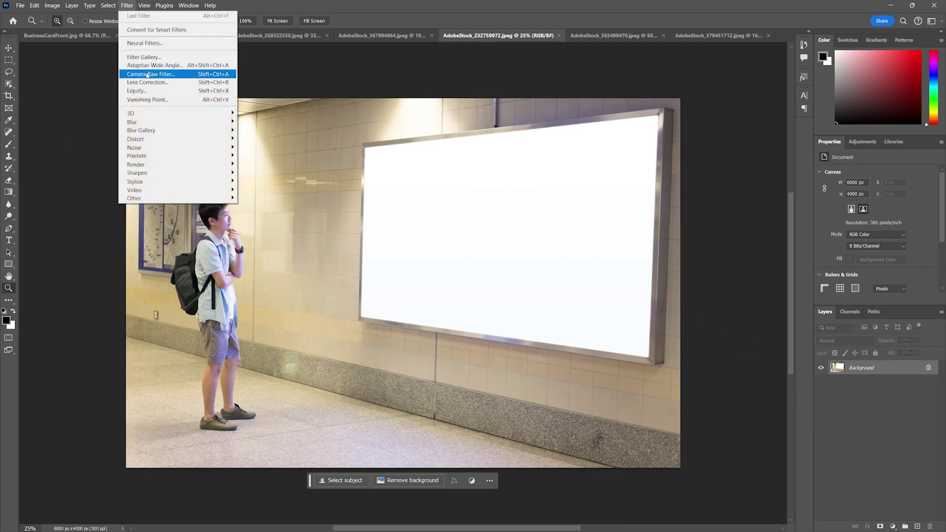
{"action": "left_click", "coordinate": [163, 100]}
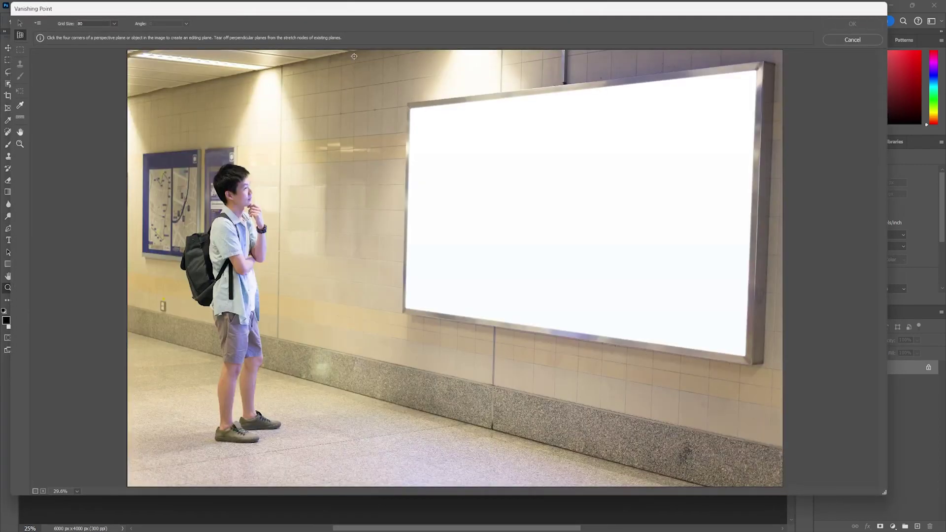
{"action": "left_click", "coordinate": [410, 108]}
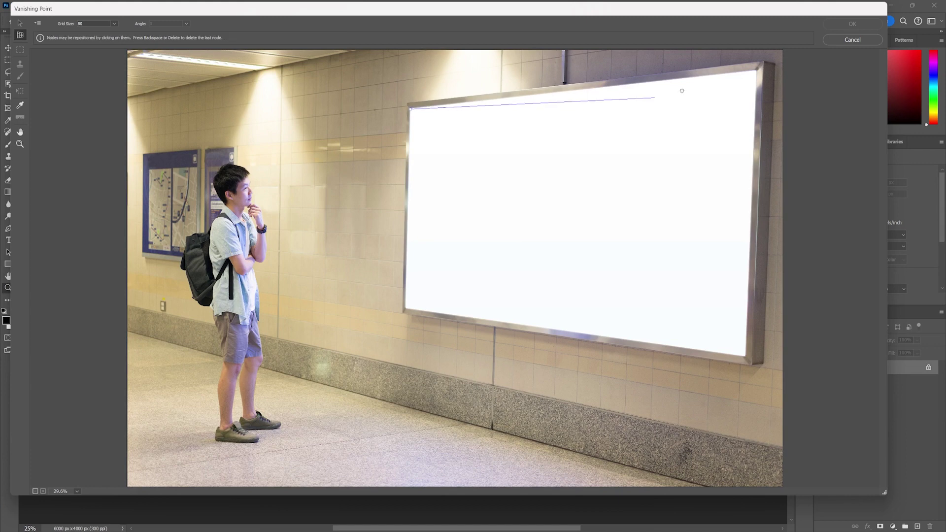
{"action": "left_click", "coordinate": [755, 71]}
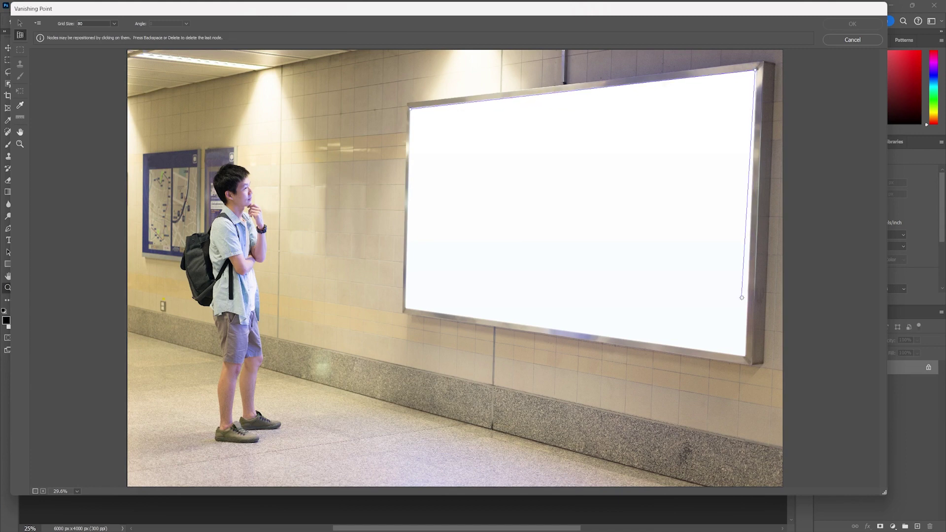
{"action": "left_click", "coordinate": [745, 359]}
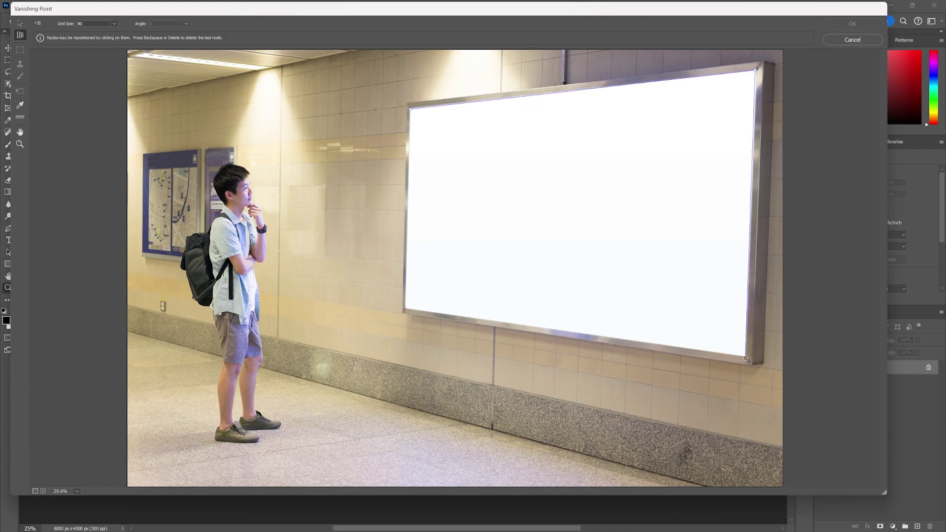
{"action": "left_click", "coordinate": [405, 310]}
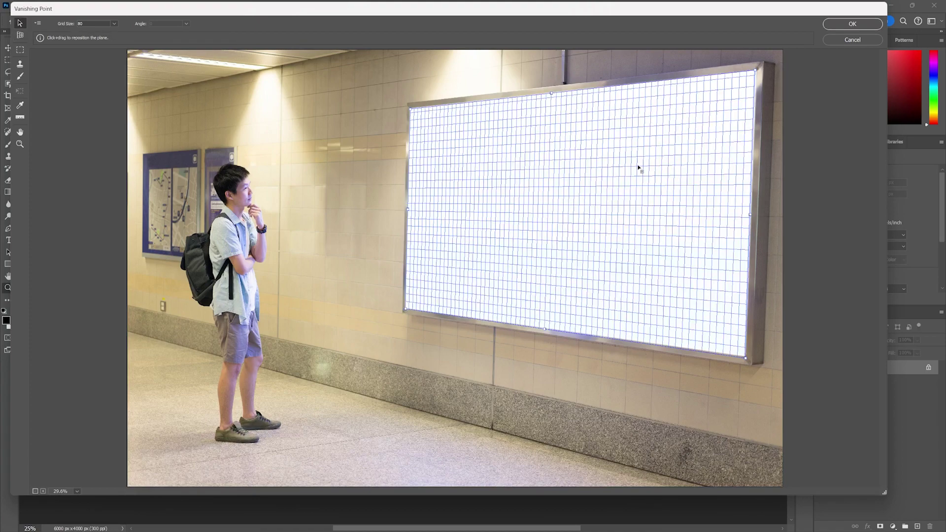
{"action": "left_click", "coordinate": [856, 23]}
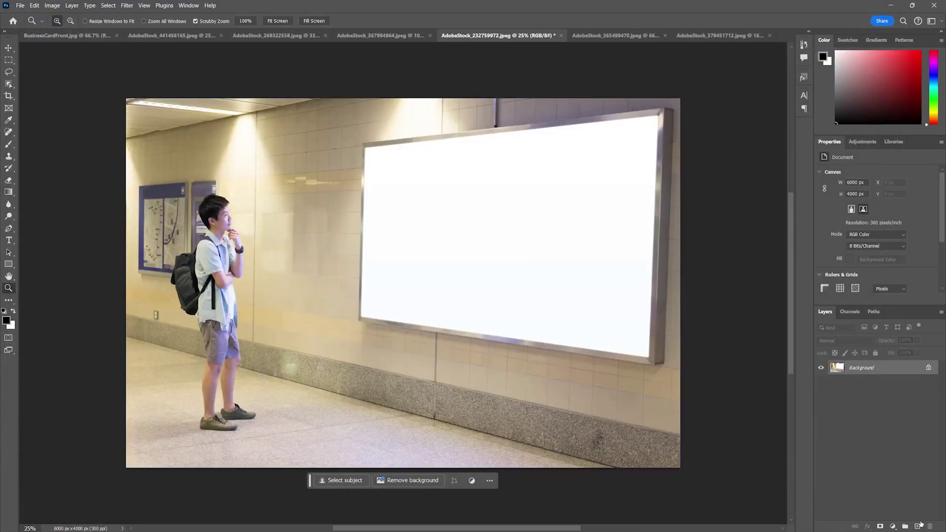
Add a new empty layer named 'Perspective Layer' to the billboard photo.
{"action": "left_click", "coordinate": [919, 526]}
{"action": "double_click", "coordinate": [856, 367]}
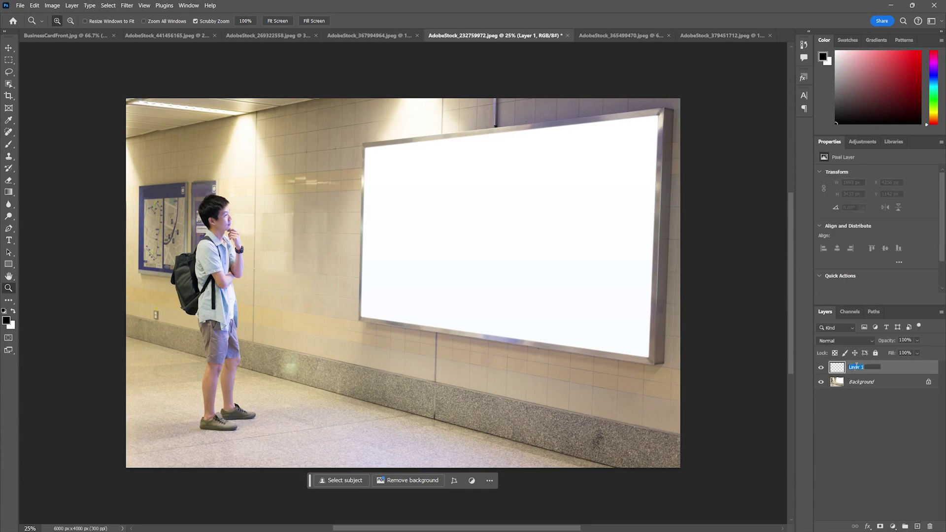
{"action": "type", "text": "Perspective"}
{"action": "key", "text": "Return"}
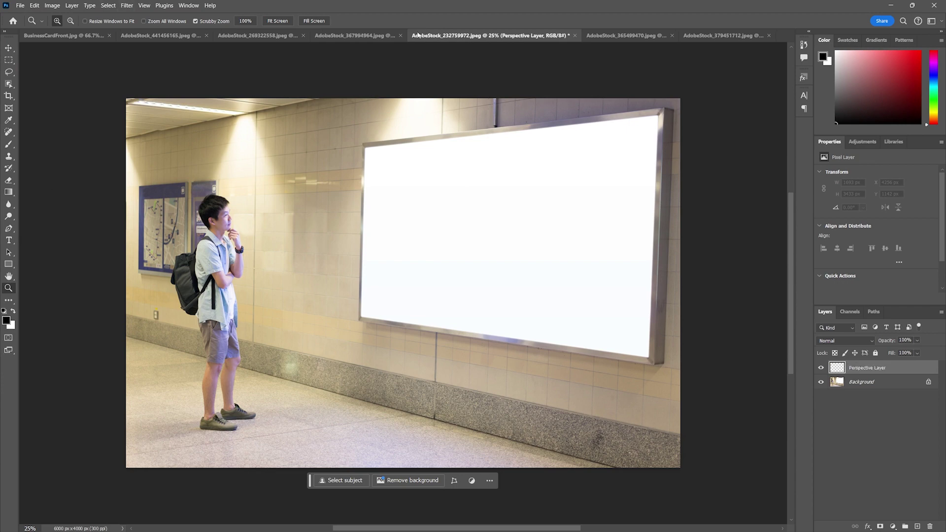
Select the entire skull artwork and return to the billboard photo.
{"action": "left_click", "coordinate": [375, 36]}
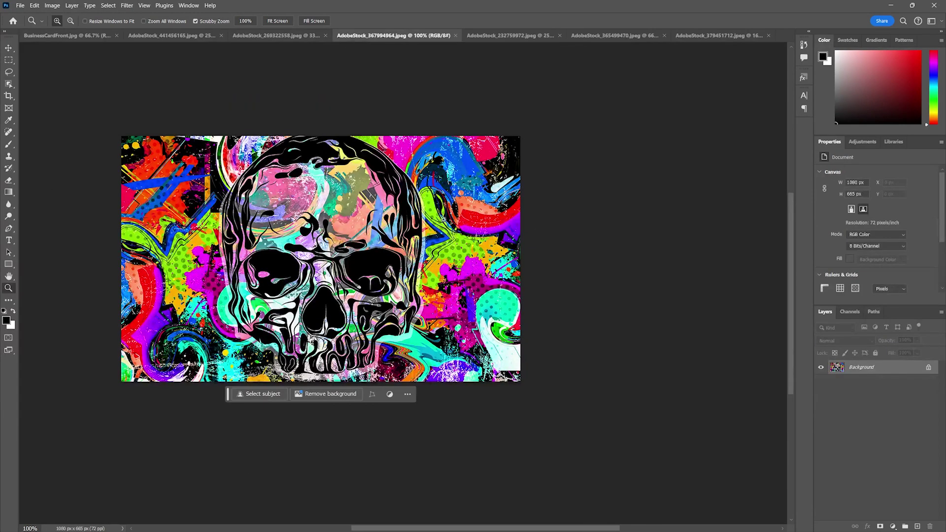
{"action": "key", "text": "ctrl+a"}
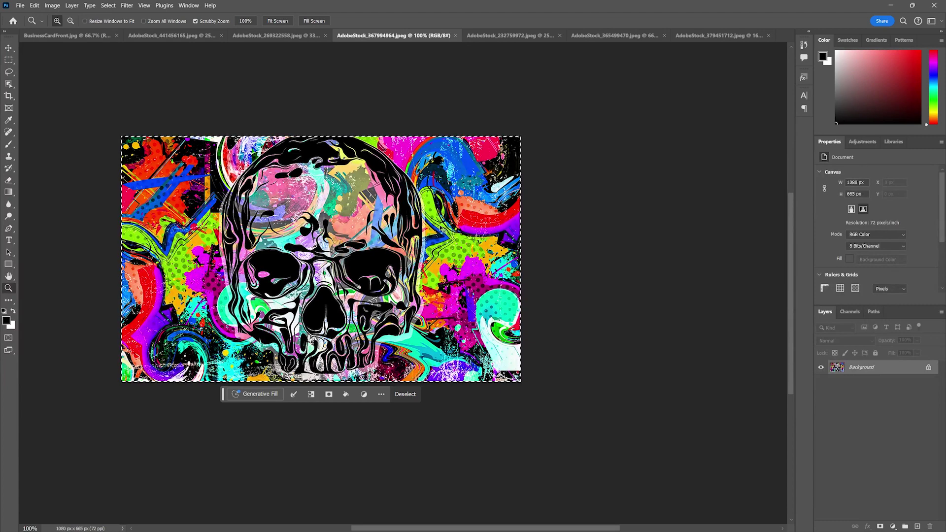
{"action": "left_click", "coordinate": [510, 38]}
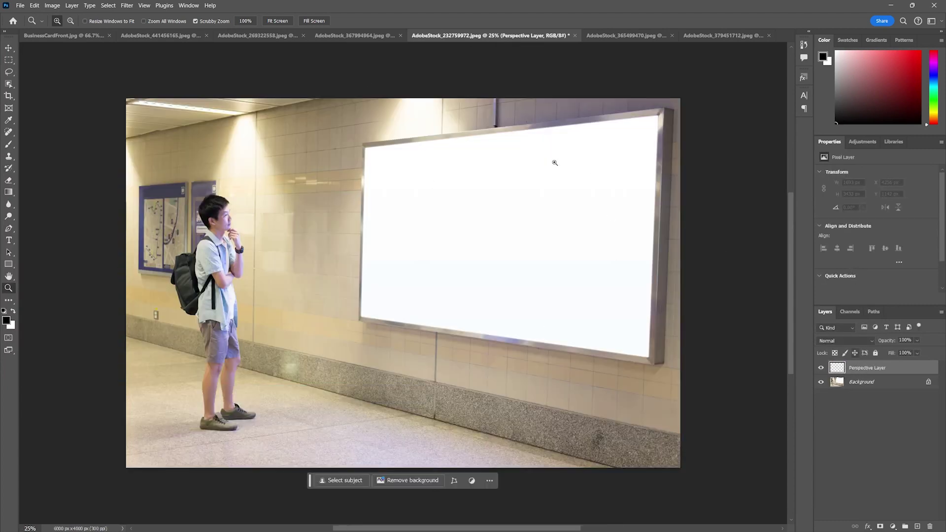
Paste the skull artwork in Vanishing Point and stretch it to the billboard's corners.
{"action": "left_click", "coordinate": [127, 6]}
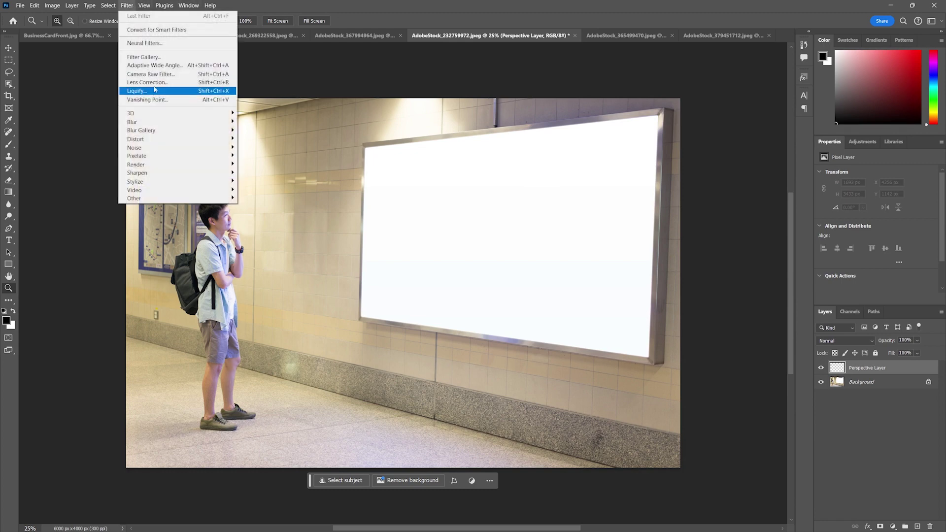
{"action": "left_click", "coordinate": [148, 97]}
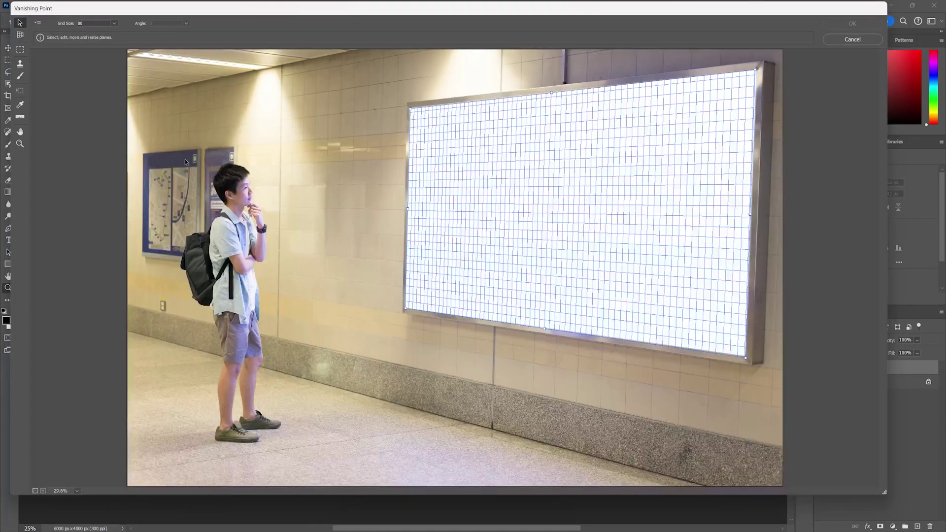
{"action": "key", "text": "ctrl+v"}
{"action": "left_click_drag", "start_coordinate": [185, 84], "coordinate": [569, 215]}
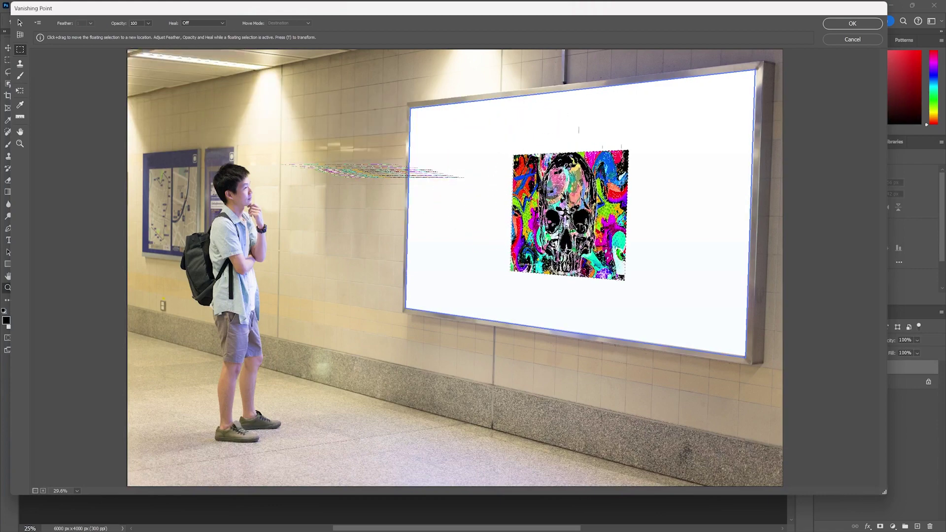
{"action": "left_click", "coordinate": [21, 91]}
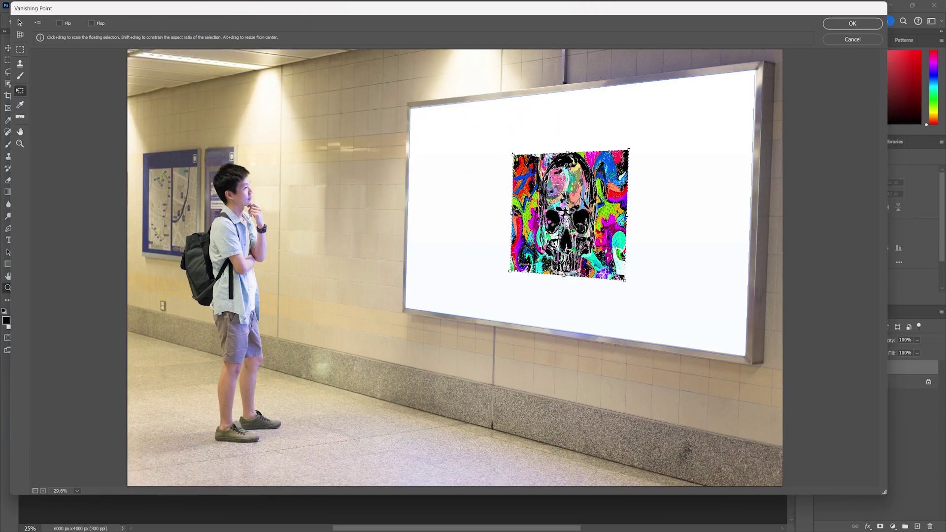
{"action": "left_click_drag", "start_coordinate": [514, 152], "coordinate": [408, 106]}
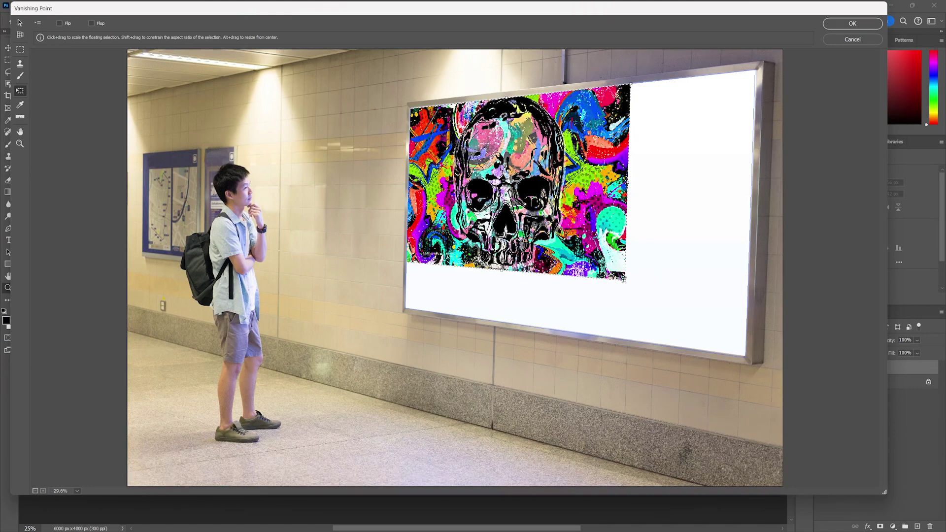
{"action": "left_click_drag", "start_coordinate": [624, 279], "coordinate": [749, 360]}
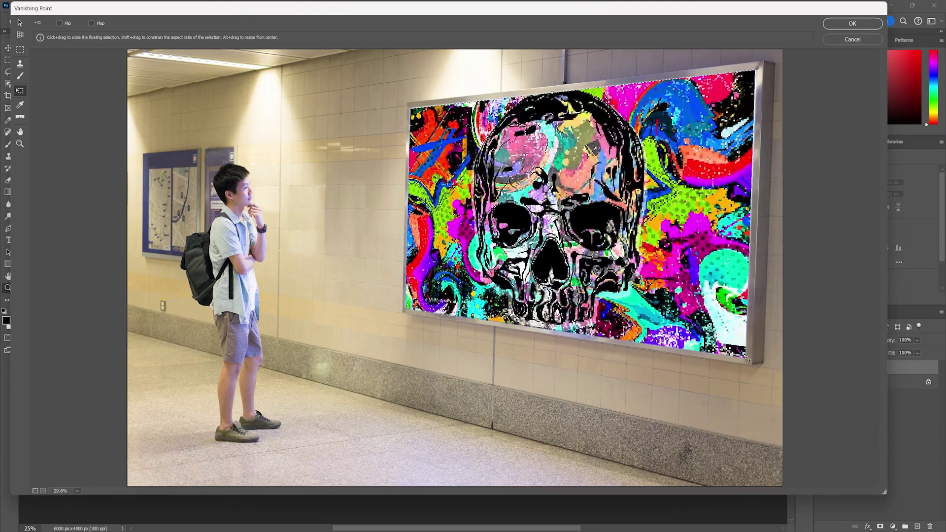
{"action": "key", "text": "Return"}
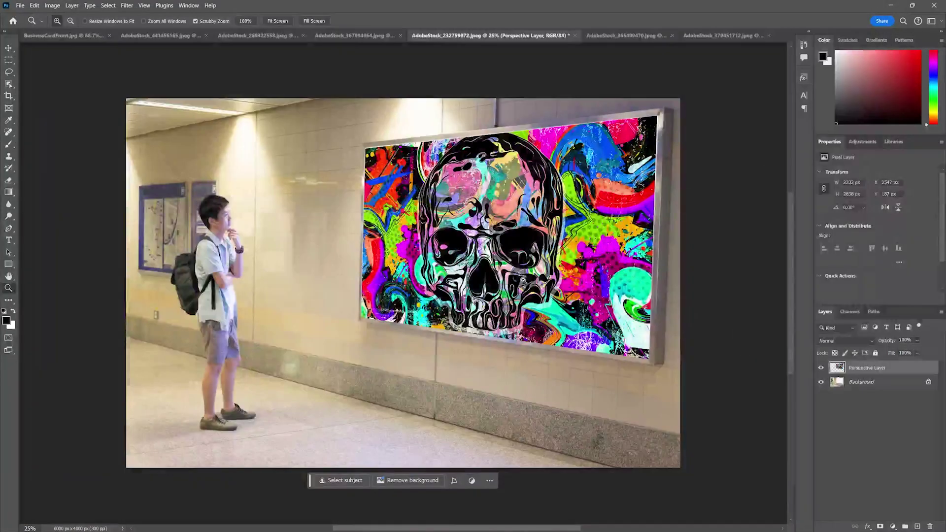
Keep the skull layer on Normal blending at 86% opacity, then bring up the brick alley photo.
{"action": "left_click", "coordinate": [821, 367]}
{"action": "left_click", "coordinate": [821, 368]}
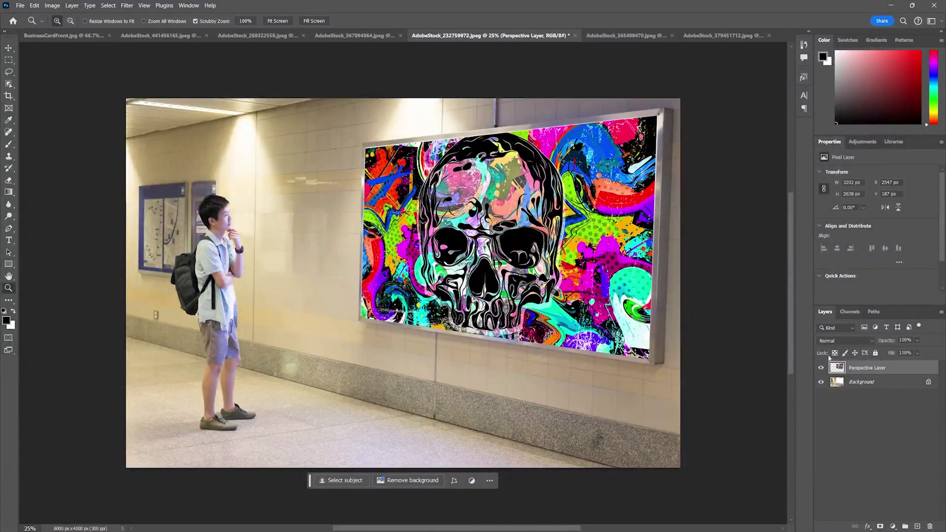
{"action": "left_click", "coordinate": [853, 340]}
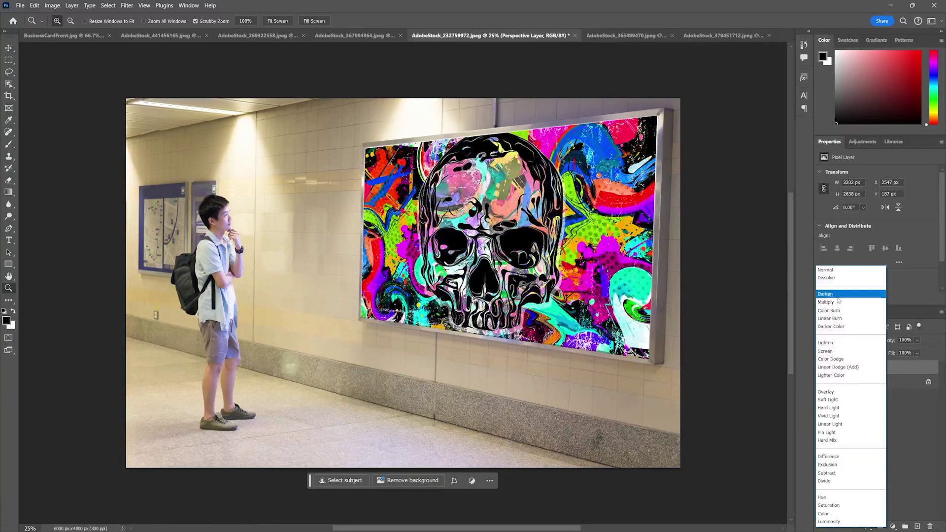
{"action": "left_click", "coordinate": [923, 436]}
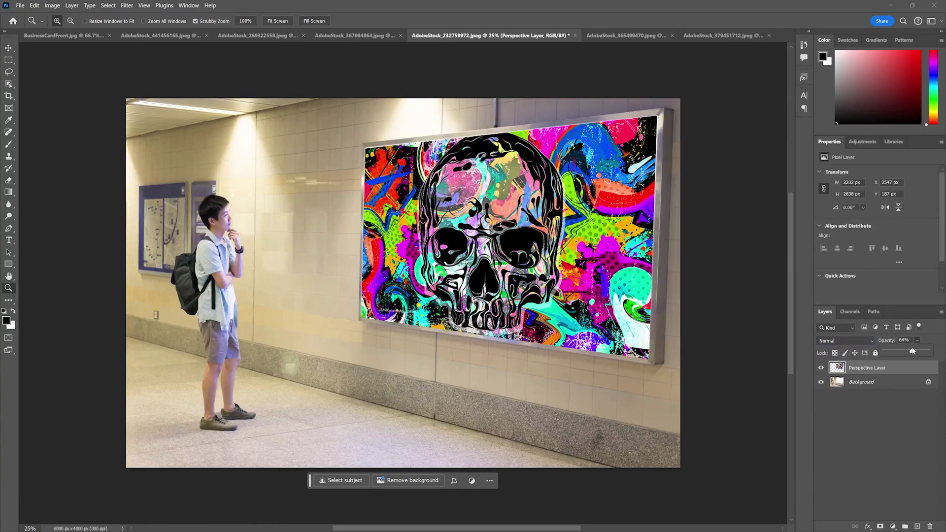
{"action": "left_click_drag", "start_coordinate": [919, 351], "coordinate": [922, 350]}
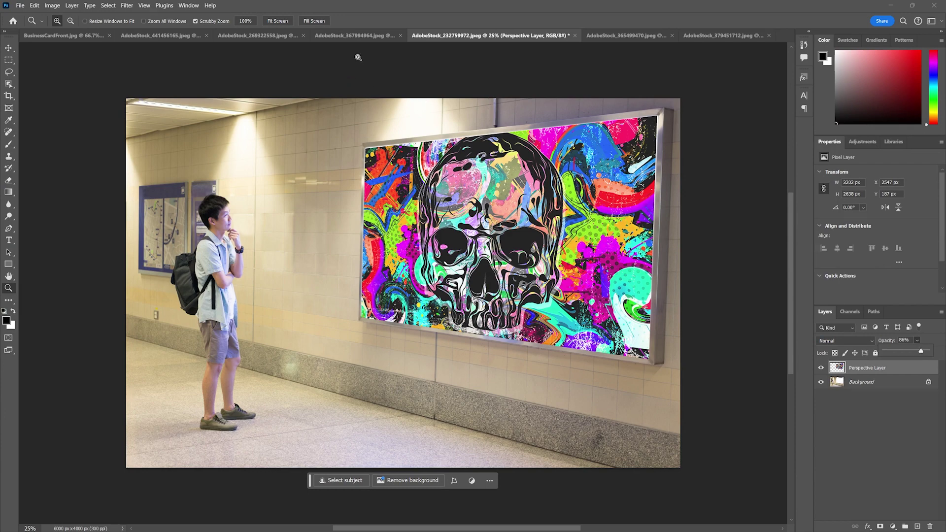
{"action": "left_click", "coordinate": [282, 35]}
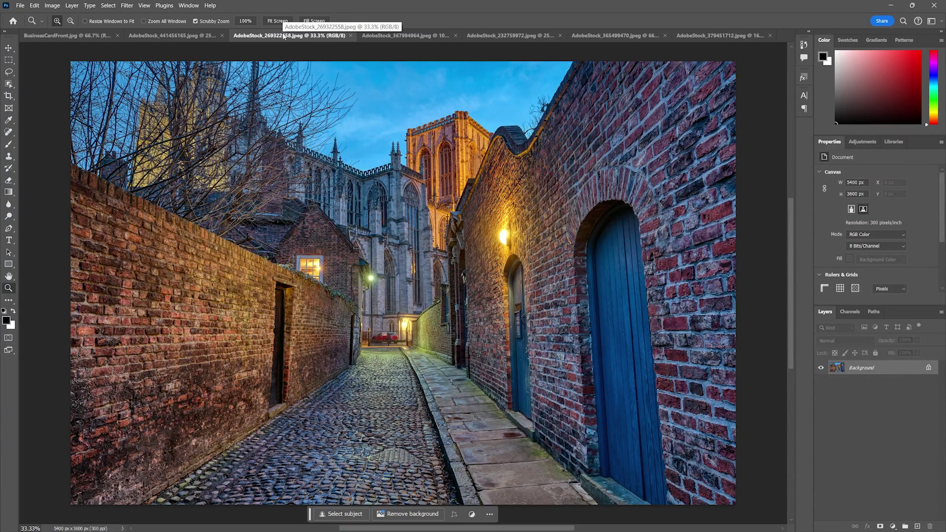
Open the Vanishing Point filter on the brick alley photo.
{"action": "left_click", "coordinate": [404, 37]}
{"action": "left_click", "coordinate": [285, 35]}
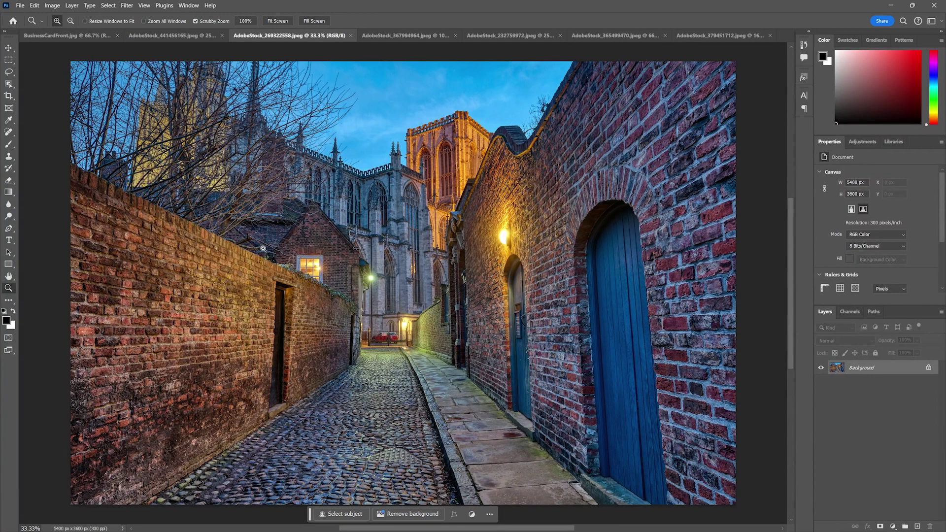
{"action": "left_click", "coordinate": [142, 6]}
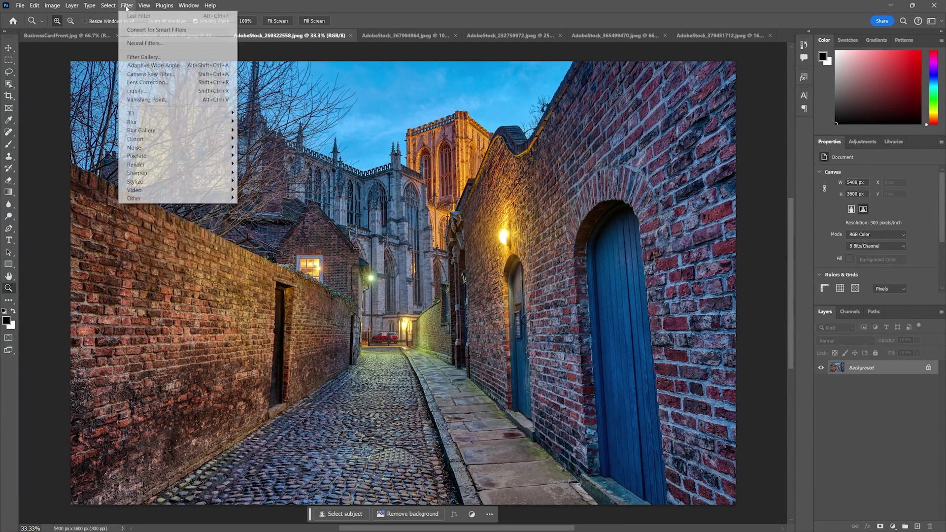
{"action": "left_click", "coordinate": [148, 101]}
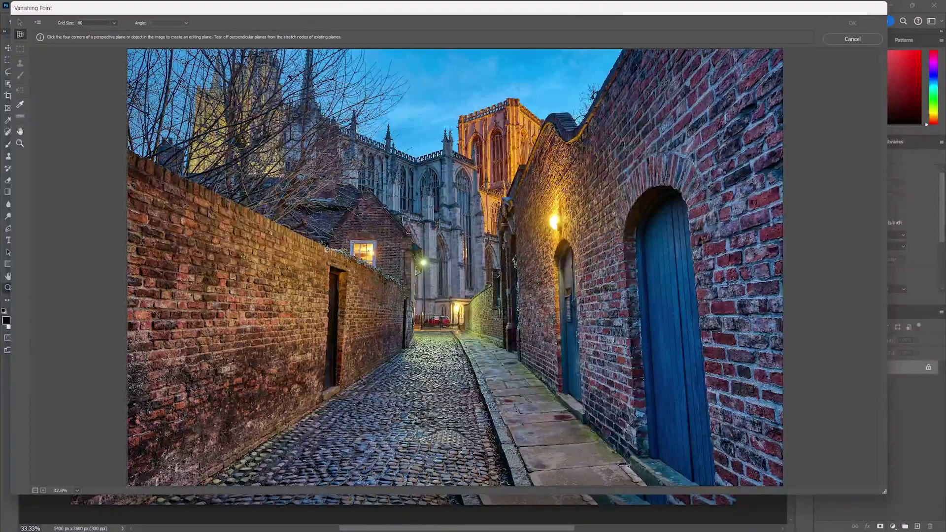
Draw a four-corner perspective plane along the left brick wall.
{"action": "left_click", "coordinate": [404, 285]}
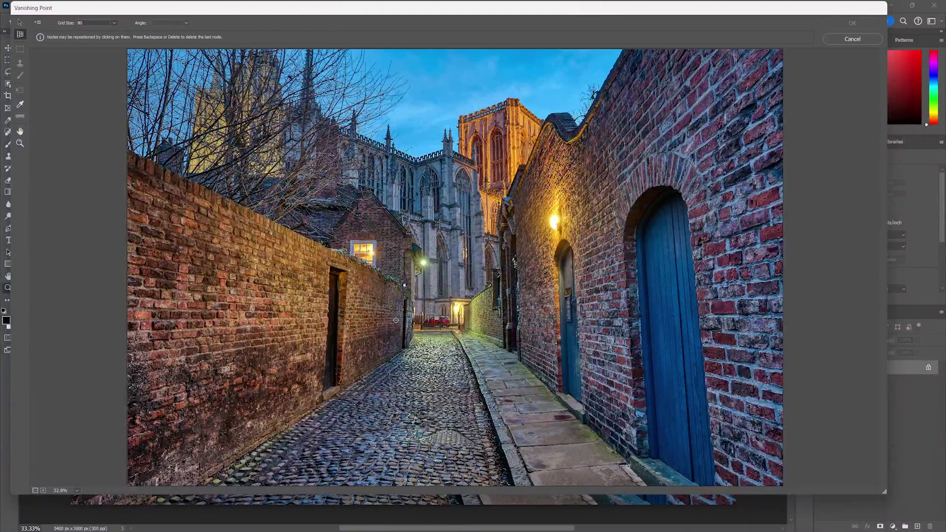
{"action": "left_click", "coordinate": [402, 348]}
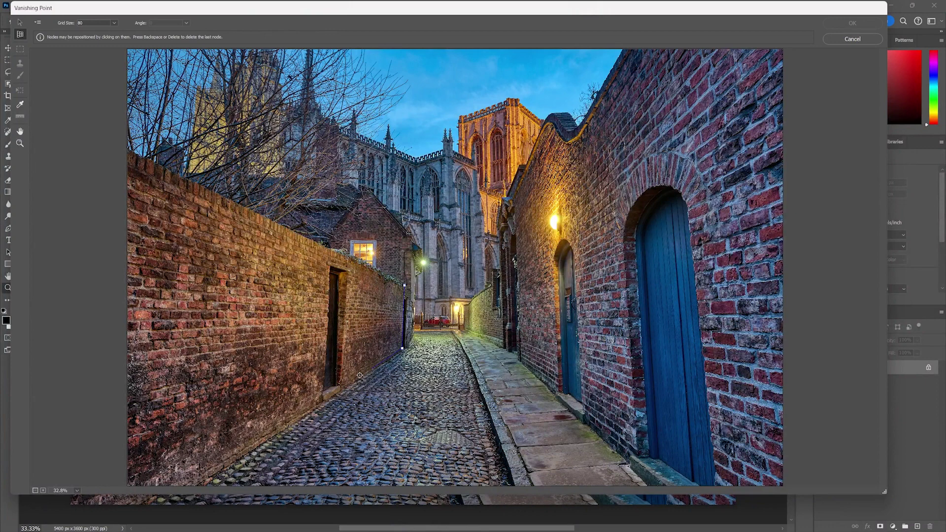
{"action": "left_click", "coordinate": [206, 479]}
{"action": "left_click", "coordinate": [212, 191]}
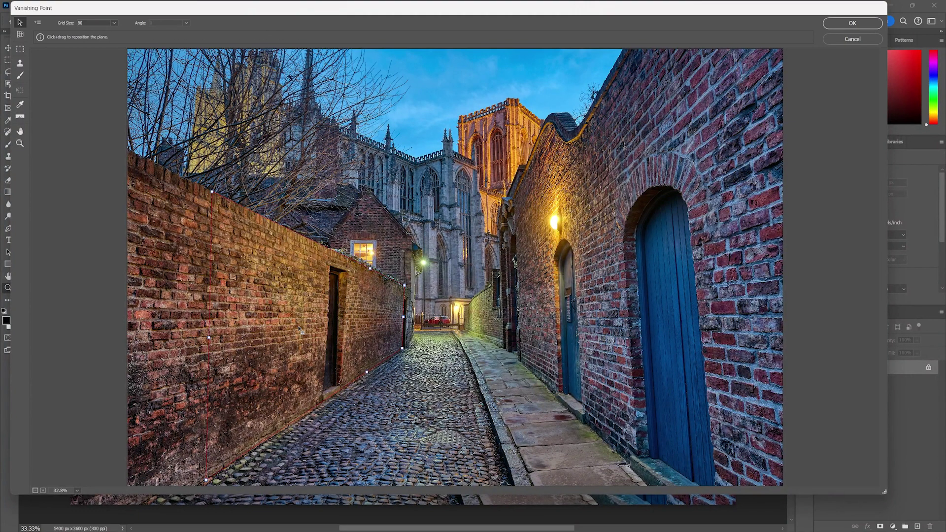
{"action": "key", "text": "z"}
{"action": "key", "text": "alt"}
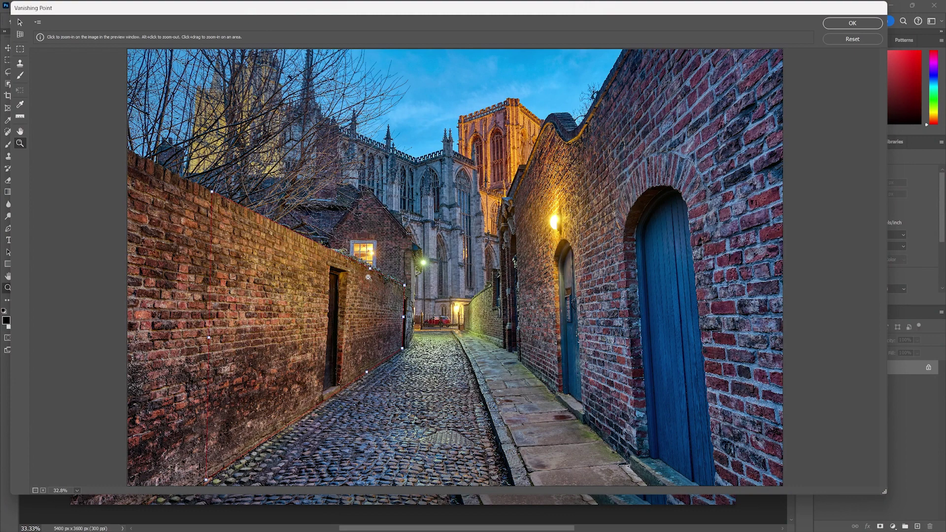
At 25% preview zoom, stretch the wall plane's corners and left edge outward past the photo.
{"action": "left_click", "coordinate": [368, 277], "text": "alt"}
{"action": "key", "text": "v"}
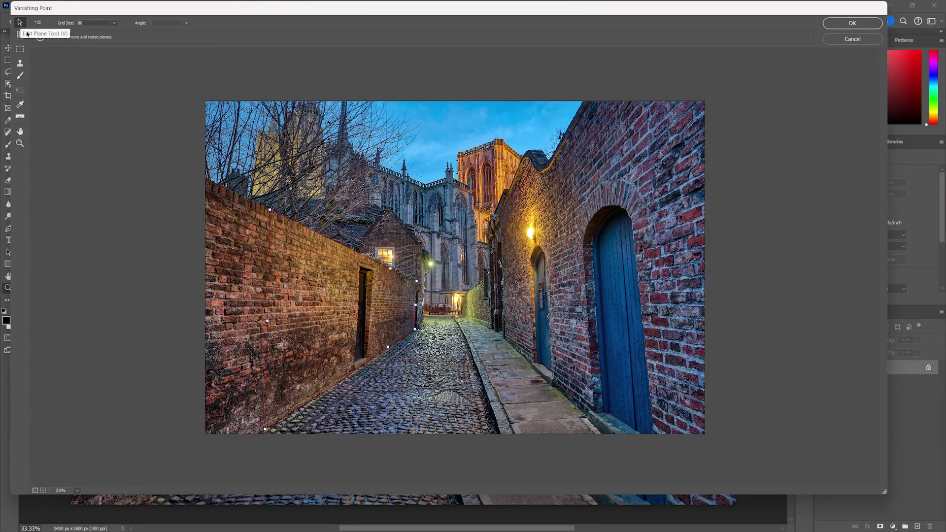
{"action": "left_click_drag", "start_coordinate": [265, 429], "coordinate": [219, 464]}
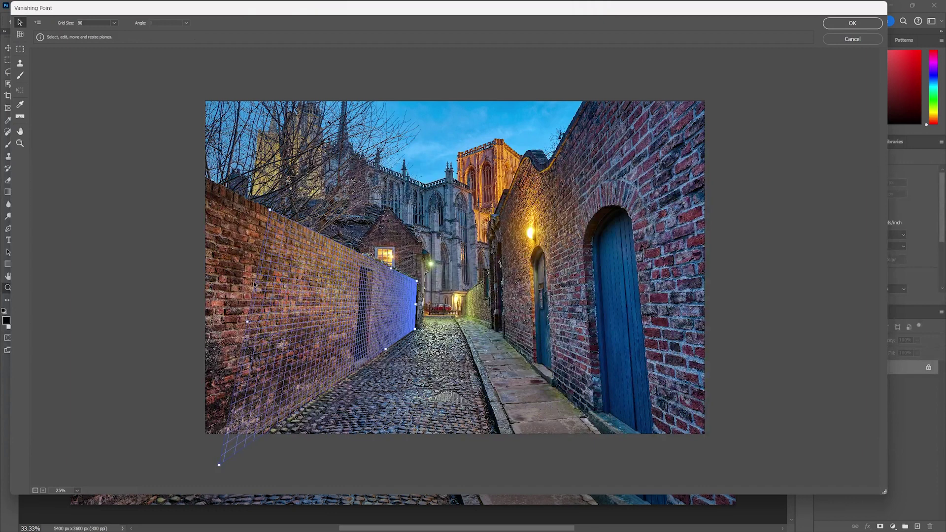
{"action": "left_click_drag", "start_coordinate": [271, 212], "coordinate": [239, 195]}
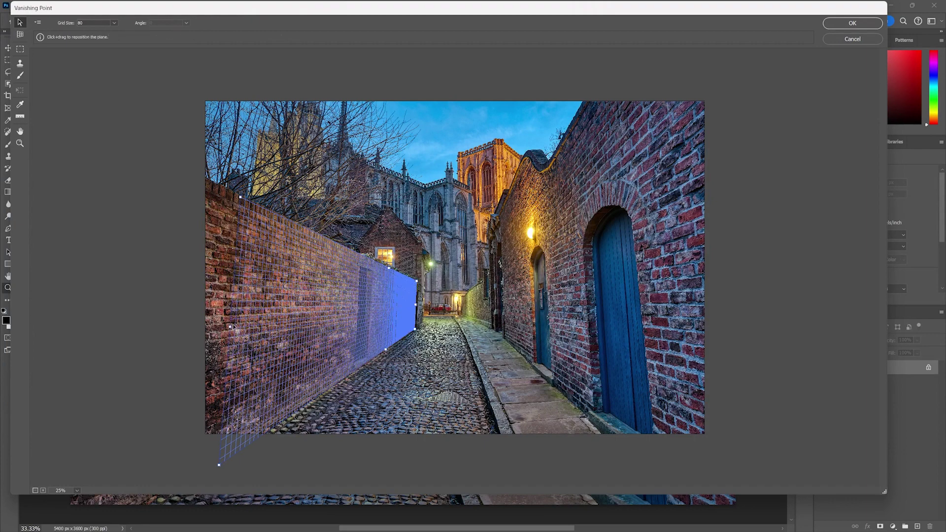
{"action": "left_click_drag", "start_coordinate": [228, 325], "coordinate": [122, 340]}
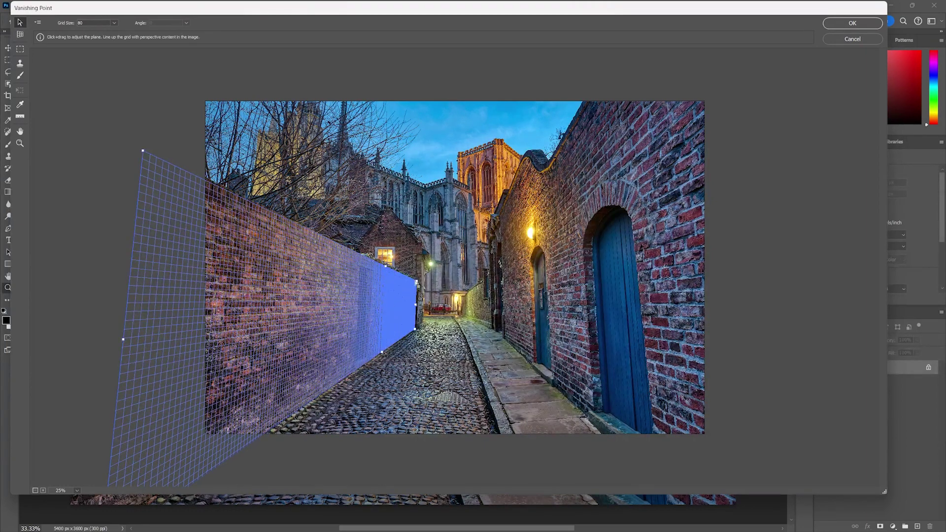
{"action": "left_click_drag", "start_coordinate": [416, 279], "coordinate": [417, 280]}
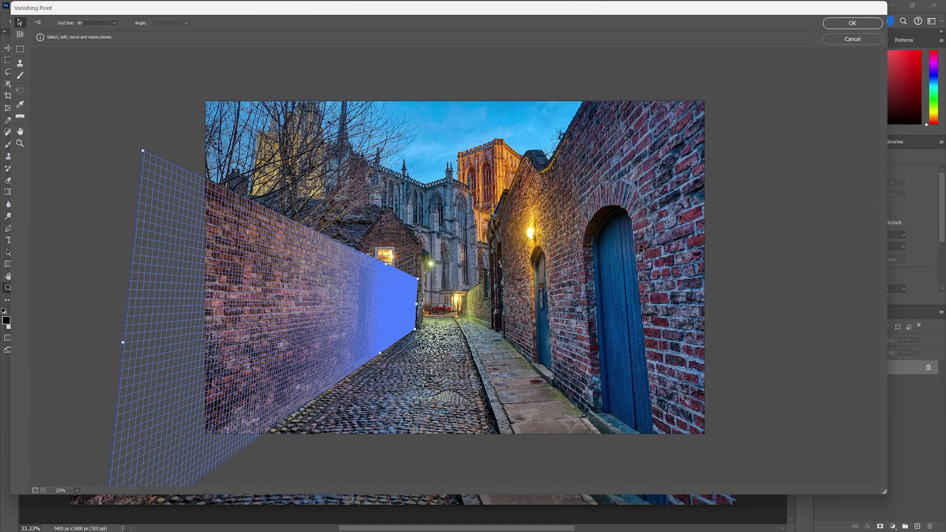
Pull a perpendicular floor plane off the wall up the alley and accept the planes.
{"action": "key", "text": "ctrl+alt"}
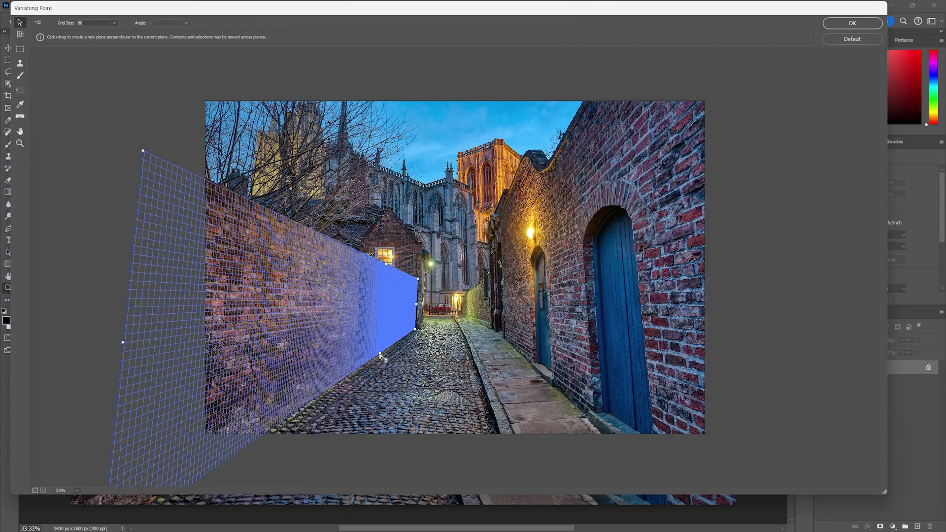
{"action": "left_click_drag", "start_coordinate": [380, 354], "coordinate": [531, 366]}
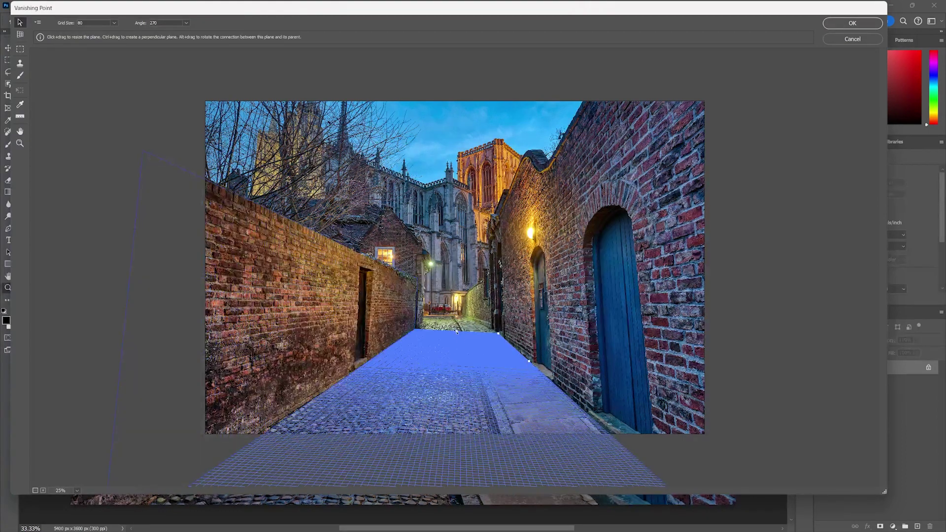
{"action": "left_click_drag", "start_coordinate": [457, 331], "coordinate": [458, 269]}
{"action": "key", "text": "ctrl+z"}
{"action": "left_click_drag", "start_coordinate": [458, 333], "coordinate": [479, 329]}
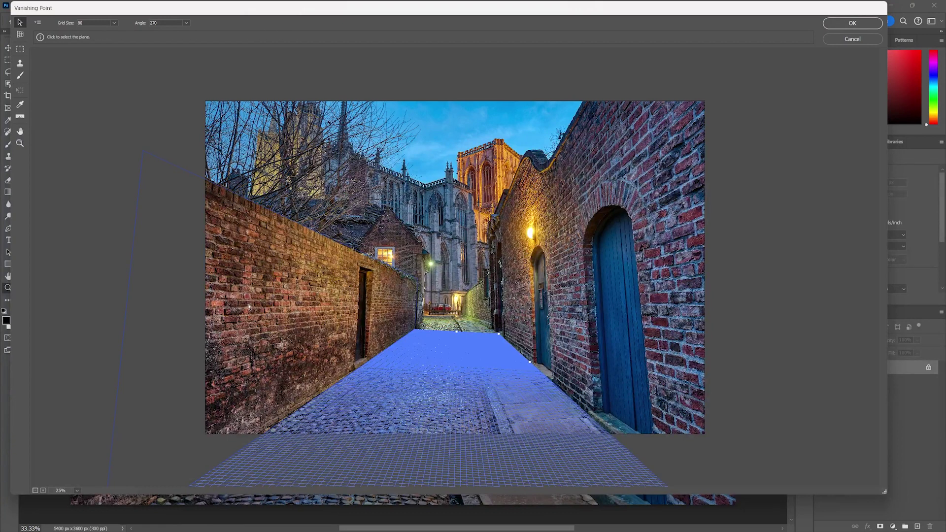
{"action": "left_click", "coordinate": [309, 340]}
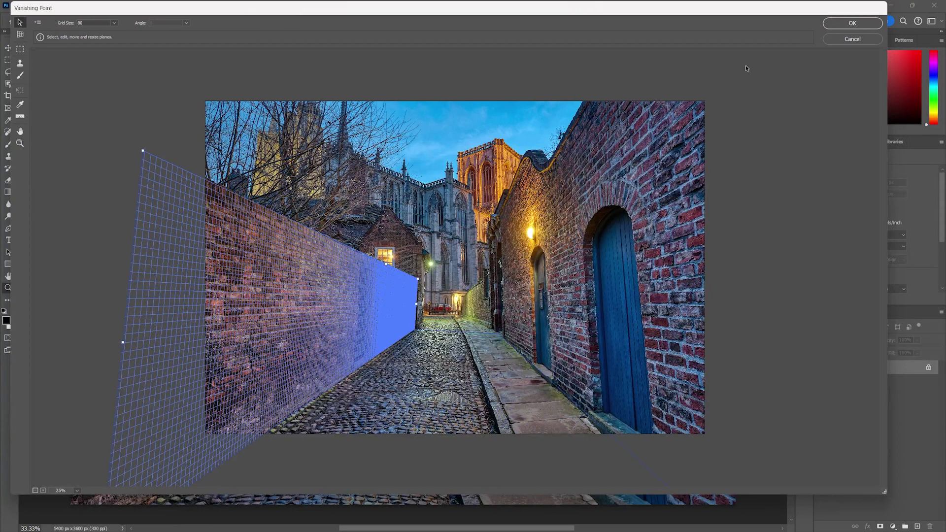
{"action": "left_click", "coordinate": [852, 24]}
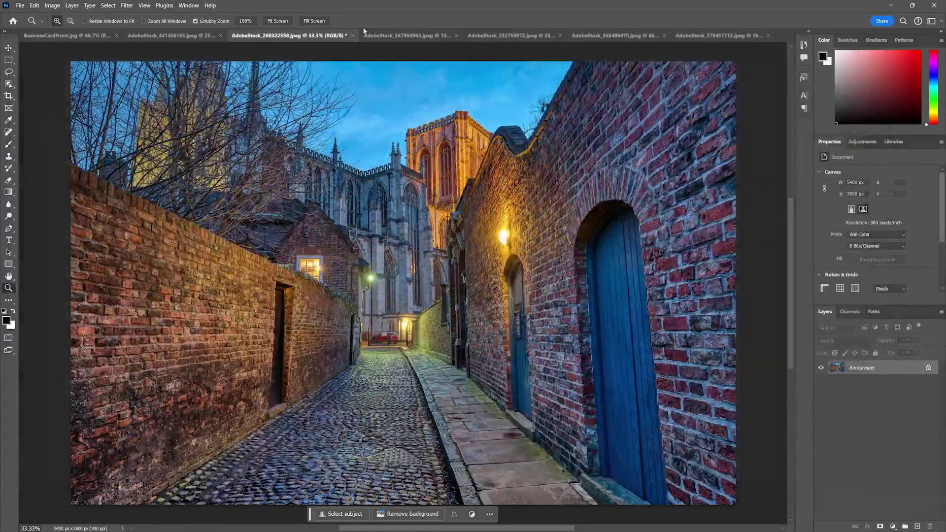
Add a new empty layer named 'Perspective Layer' above the Background.
{"action": "left_click", "coordinate": [917, 527]}
{"action": "double_click", "coordinate": [858, 366]}
{"action": "type", "text": "Pers"}
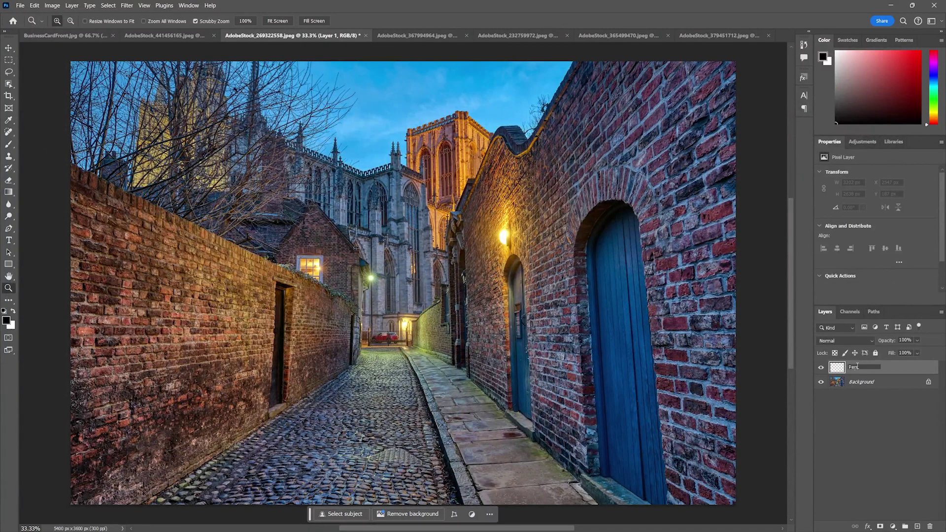
{"action": "key", "text": "Return"}
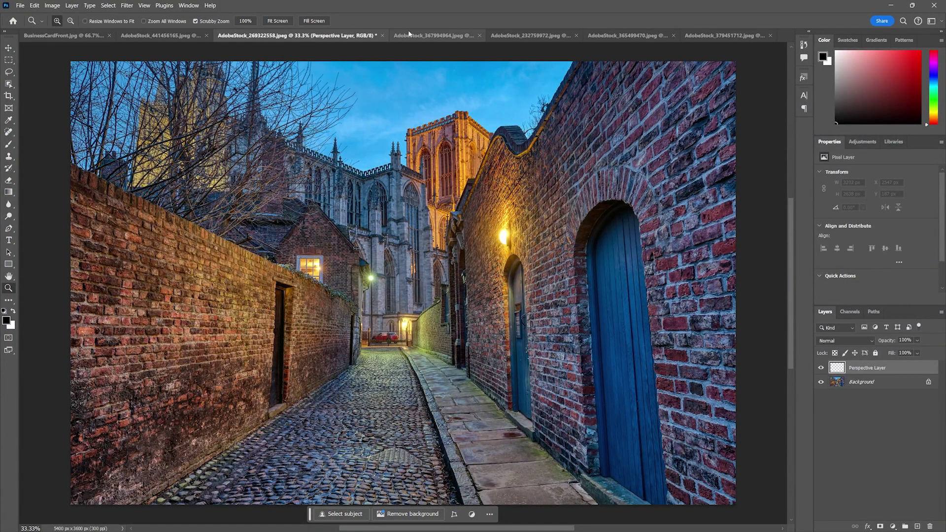
Visit the skull artwork and Summer Festival flyer documents, then return to the alley photo.
{"action": "left_click", "coordinate": [434, 35]}
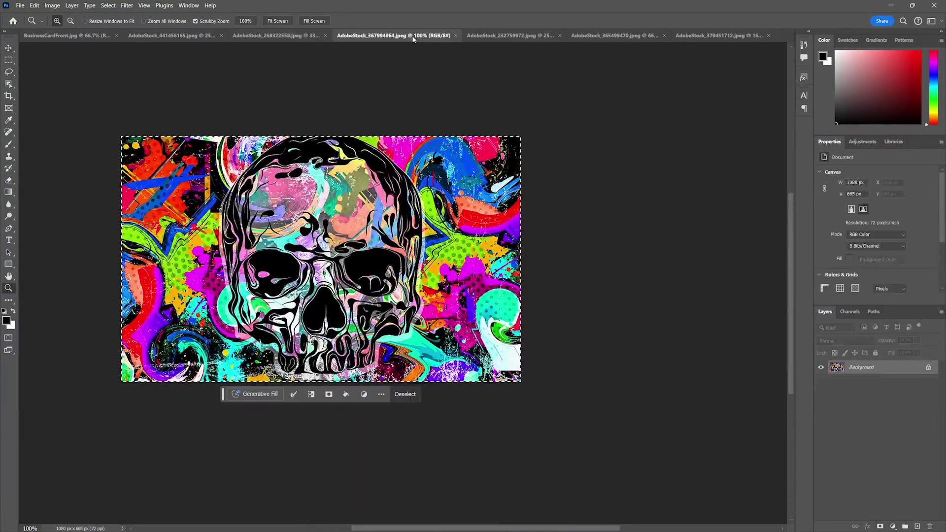
{"action": "left_click", "coordinate": [611, 40]}
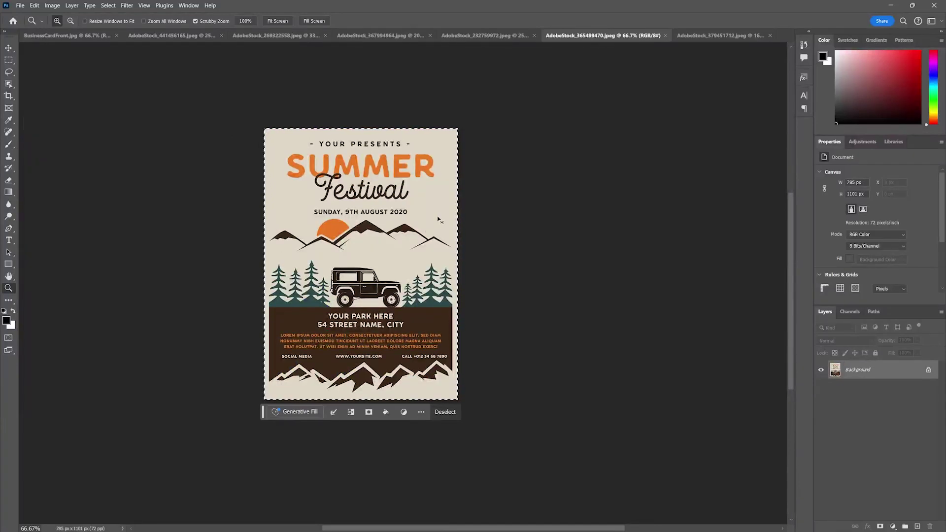
{"action": "left_click", "coordinate": [259, 37]}
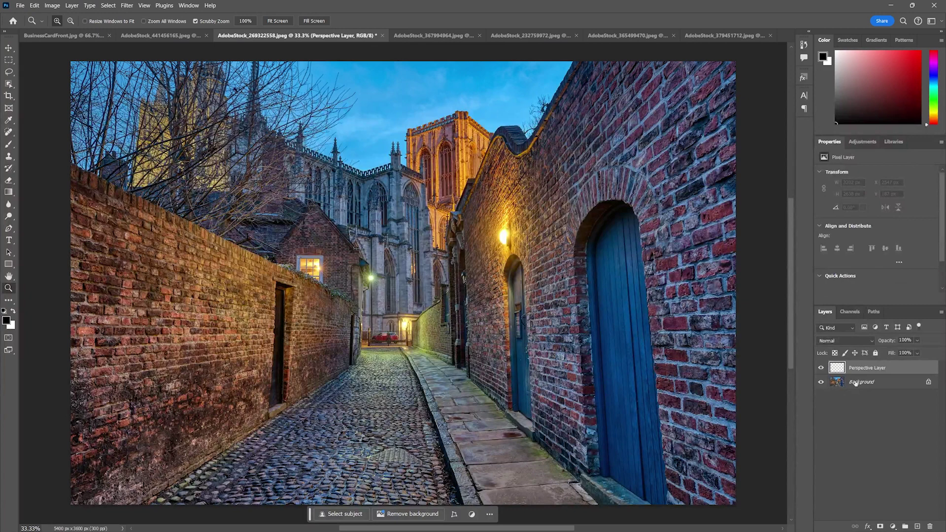
Paste the festival poster into Vanishing Point and drag it onto the left-wall plane.
{"action": "left_click", "coordinate": [126, 5]}
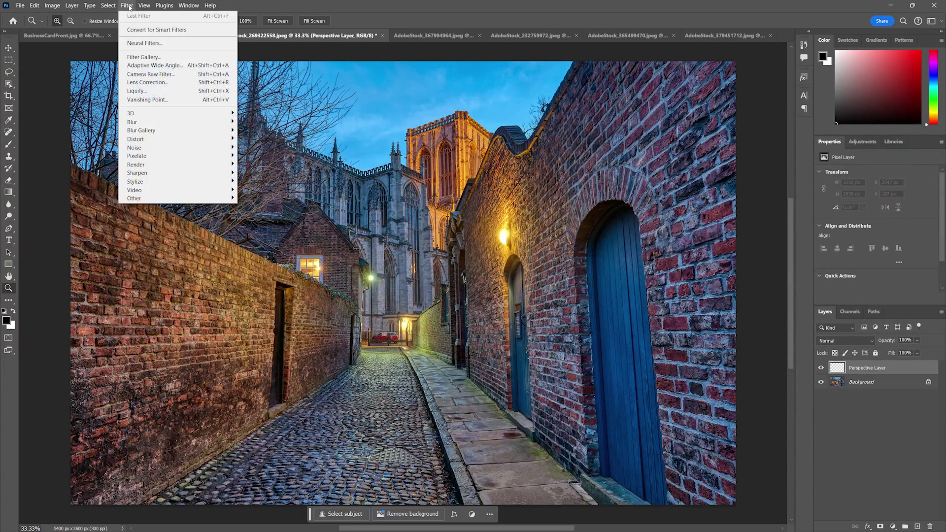
{"action": "left_click", "coordinate": [147, 100]}
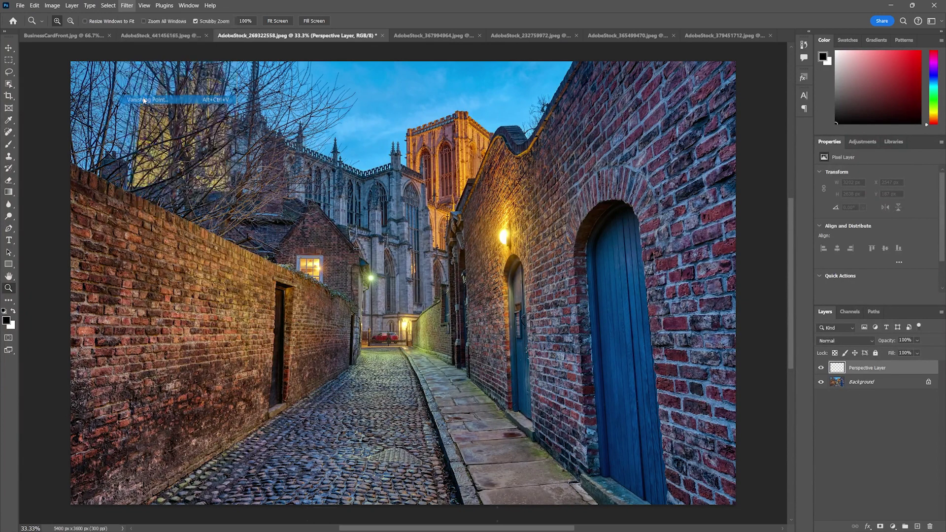
{"action": "key", "text": "ctrl+v"}
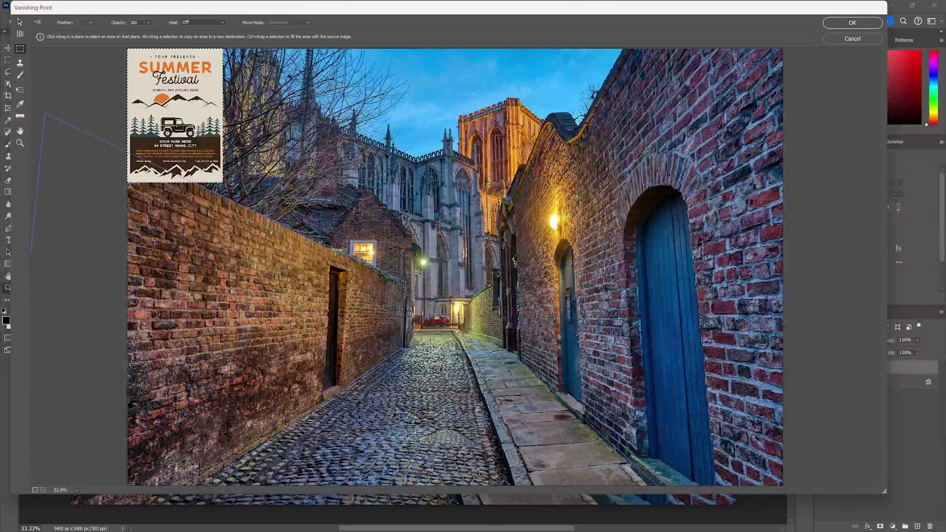
{"action": "left_click_drag", "start_coordinate": [171, 116], "coordinate": [246, 339]}
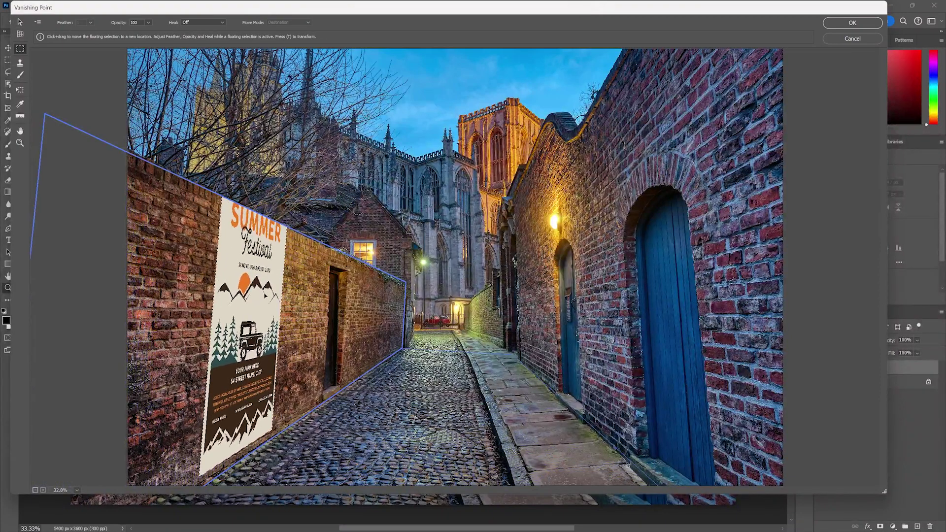
{"action": "mouse_move", "coordinate": [247, 339]}
{"action": "left_mouse_down"}
{"action": "mouse_move", "coordinate": [345, 345]}
{"action": "mouse_move", "coordinate": [367, 450]}
{"action": "mouse_move", "coordinate": [383, 453]}
{"action": "mouse_move", "coordinate": [359, 407]}
{"action": "mouse_move", "coordinate": [215, 355]}
{"action": "mouse_move", "coordinate": [196, 334]}
{"action": "mouse_move", "coordinate": [433, 444]}
{"action": "mouse_move", "coordinate": [218, 333]}
{"action": "mouse_move", "coordinate": [233, 332]}
{"action": "left_mouse_up"}
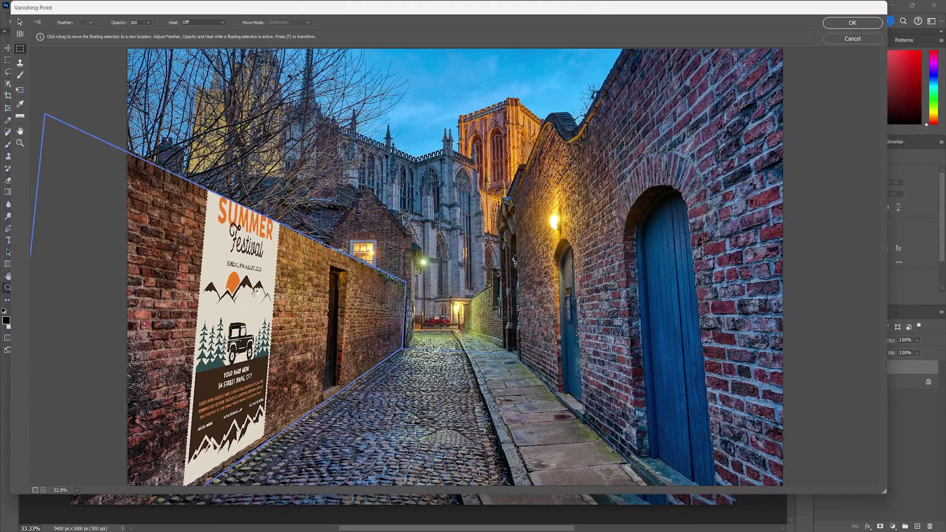
Scale the poster, slide it up the left wall, and apply it to the photo.
{"action": "left_click", "coordinate": [19, 93]}
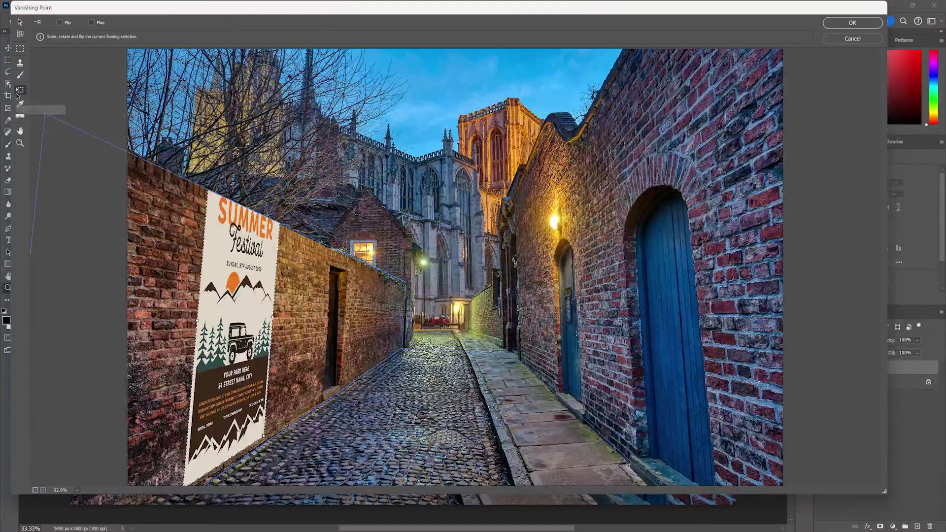
{"action": "left_click_drag", "start_coordinate": [207, 192], "coordinate": [195, 310]}
{"action": "left_click_drag", "start_coordinate": [236, 365], "coordinate": [251, 289]}
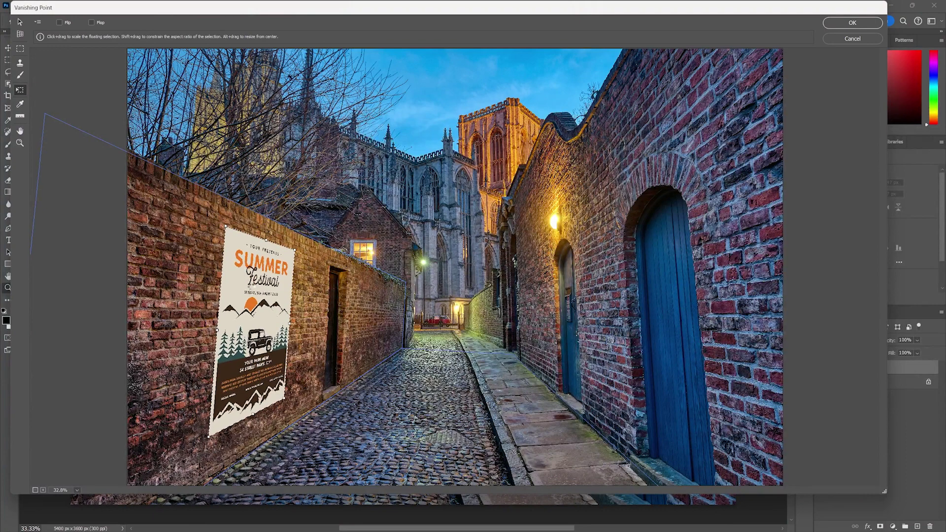
{"action": "key", "text": "Return"}
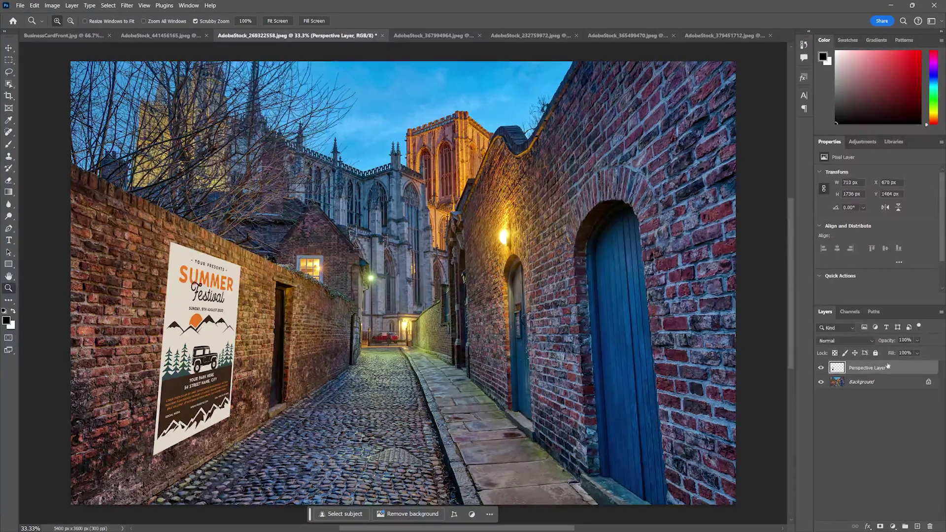
Leave the poster layer's blend mode at Normal and bring up the layer style effects list.
{"action": "left_click", "coordinate": [848, 341]}
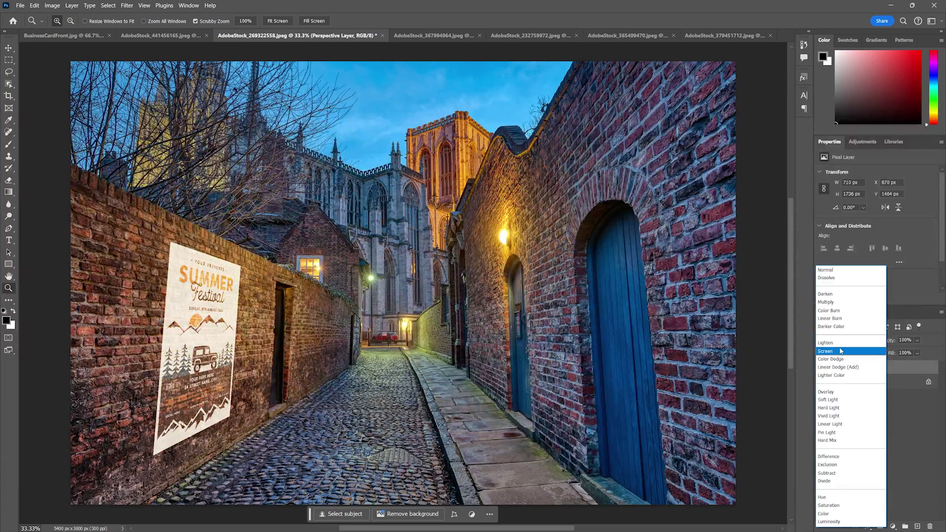
{"action": "left_click", "coordinate": [839, 275]}
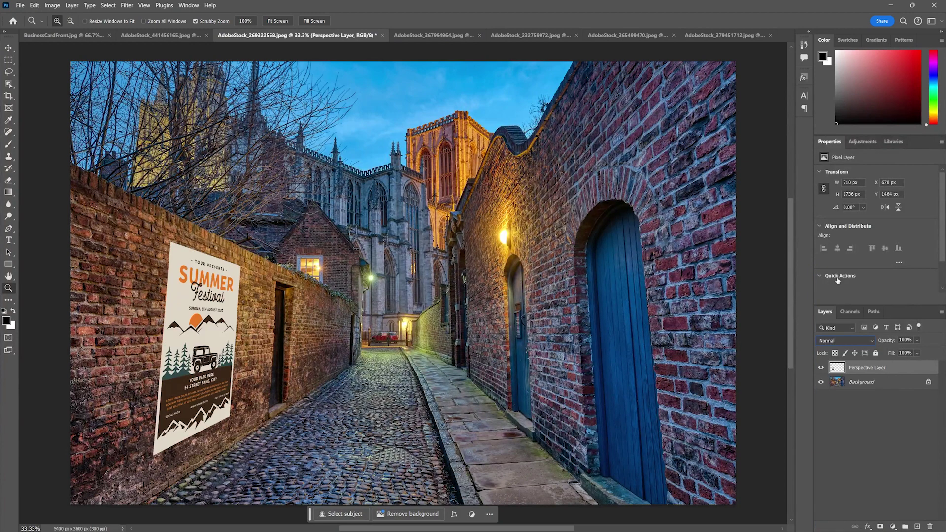
{"action": "left_click", "coordinate": [867, 527]}
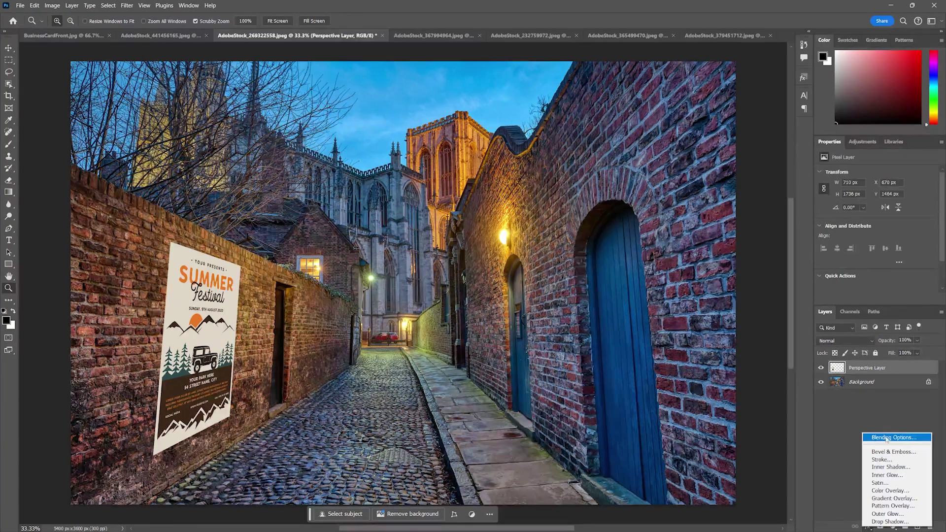
In Blending Options, split the Underlying Layer Blend If sliders to 8/142–230/255.
{"action": "left_click", "coordinate": [905, 438]}
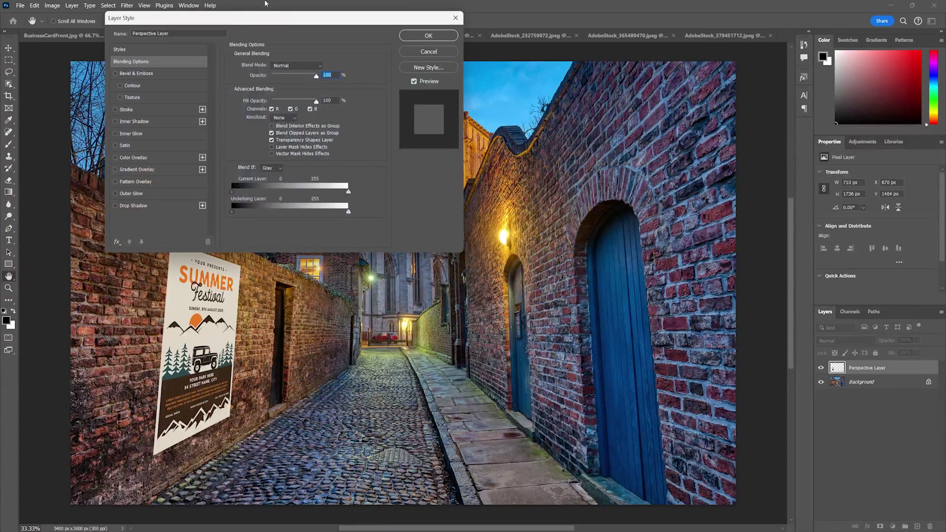
{"action": "left_click_drag", "start_coordinate": [280, 21], "coordinate": [515, 93]}
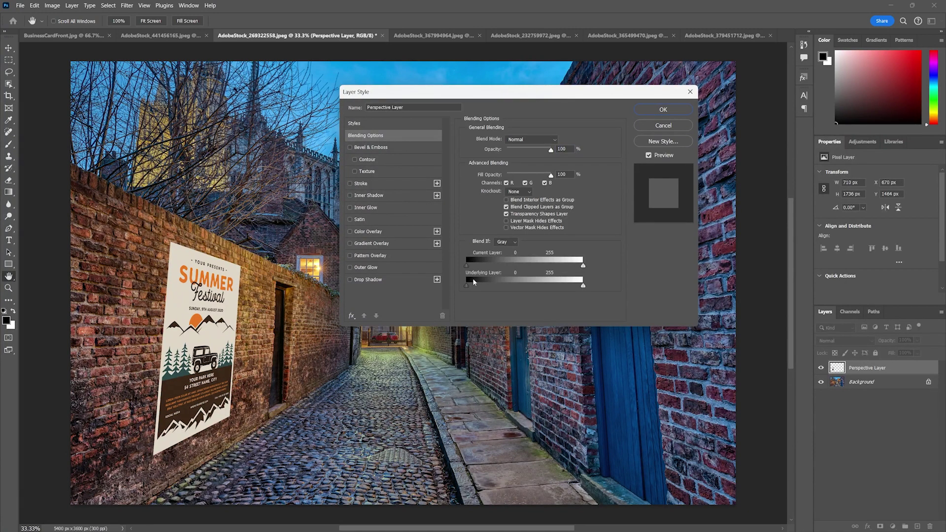
{"action": "key", "text": "alt"}
{"action": "mouse_move", "coordinate": [469, 285]}
{"action": "left_mouse_down"}
{"action": "mouse_move", "coordinate": [493, 287]}
{"action": "mouse_move", "coordinate": [479, 286]}
{"action": "left_mouse_up"}
{"action": "left_click_drag", "start_coordinate": [583, 286], "coordinate": [551, 289]}
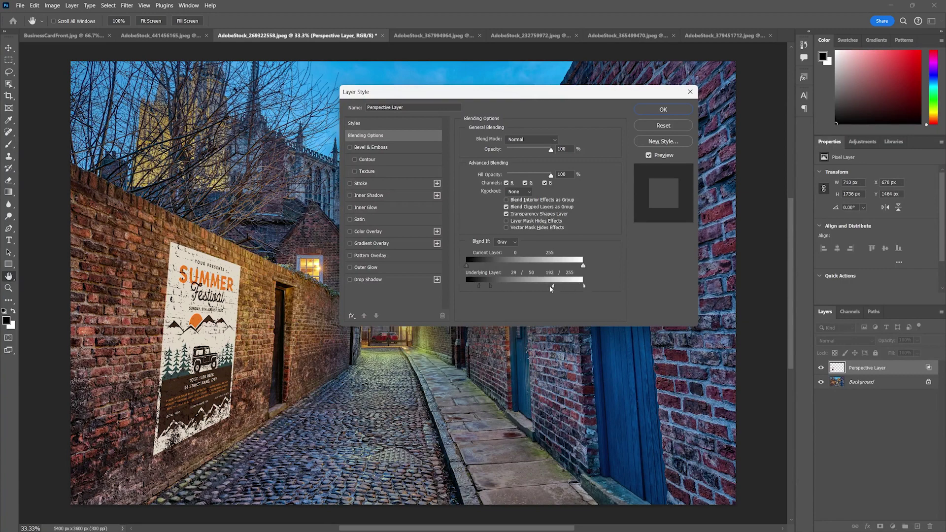
{"action": "left_click_drag", "start_coordinate": [491, 287], "coordinate": [526, 288]}
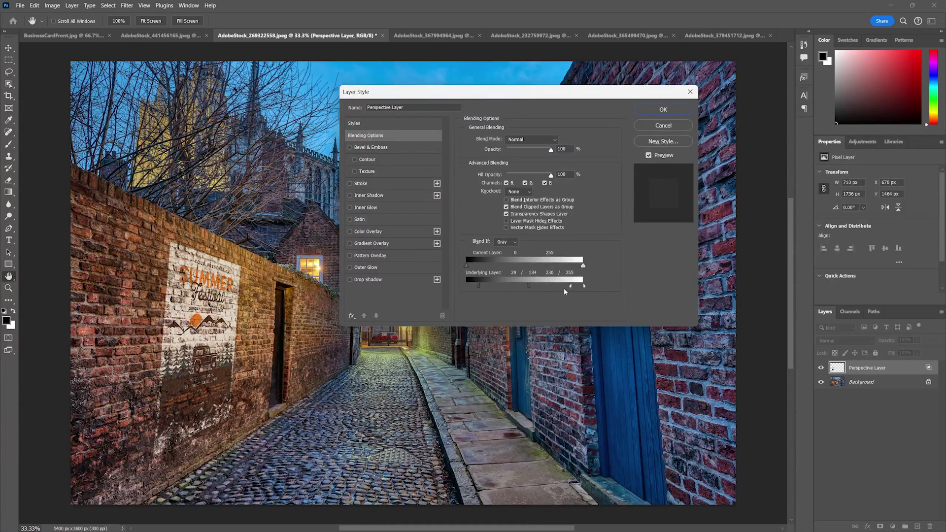
{"action": "mouse_move", "coordinate": [525, 286]}
{"action": "left_mouse_down"}
{"action": "mouse_move", "coordinate": [467, 293]}
{"action": "mouse_move", "coordinate": [531, 285]}
{"action": "left_mouse_up"}
{"action": "key", "text": "alt"}
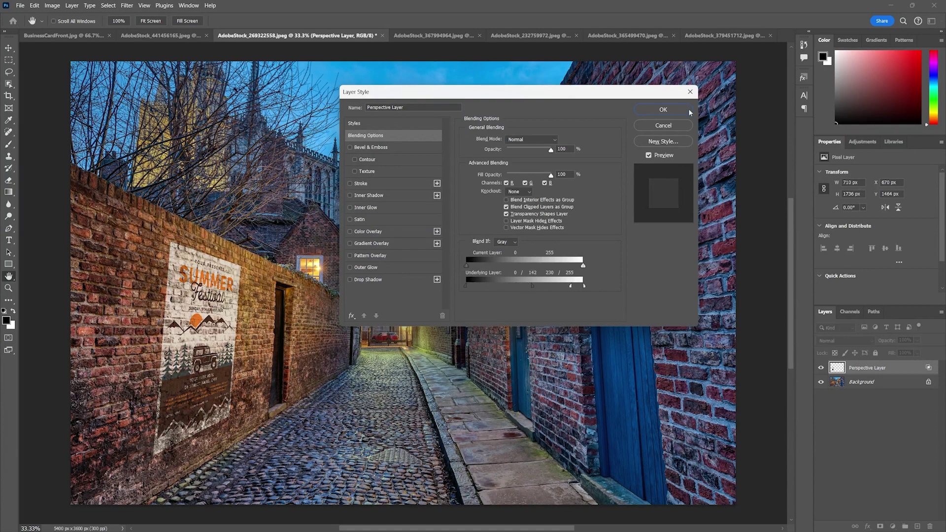
Set the poster's blend mode to Screen, confirm the style, and add a layer mask.
{"action": "left_click", "coordinate": [531, 139]}
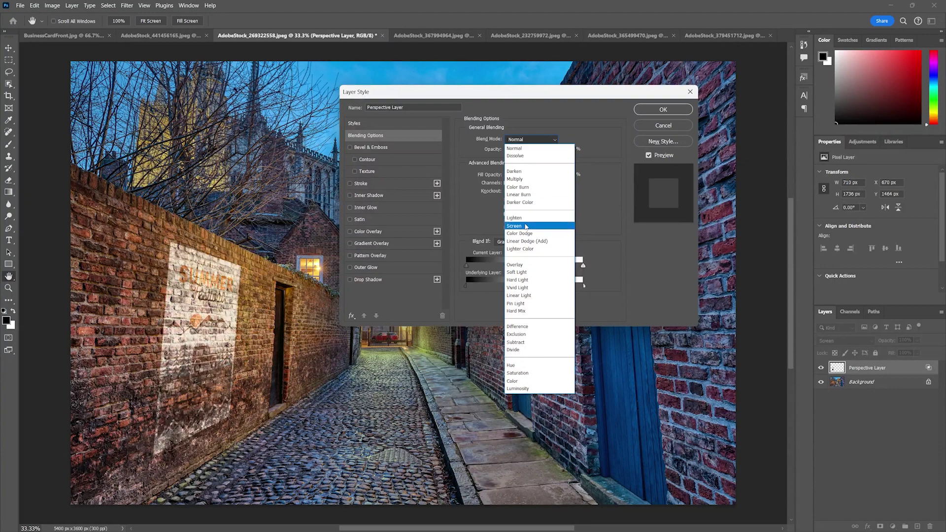
{"action": "left_click", "coordinate": [525, 226]}
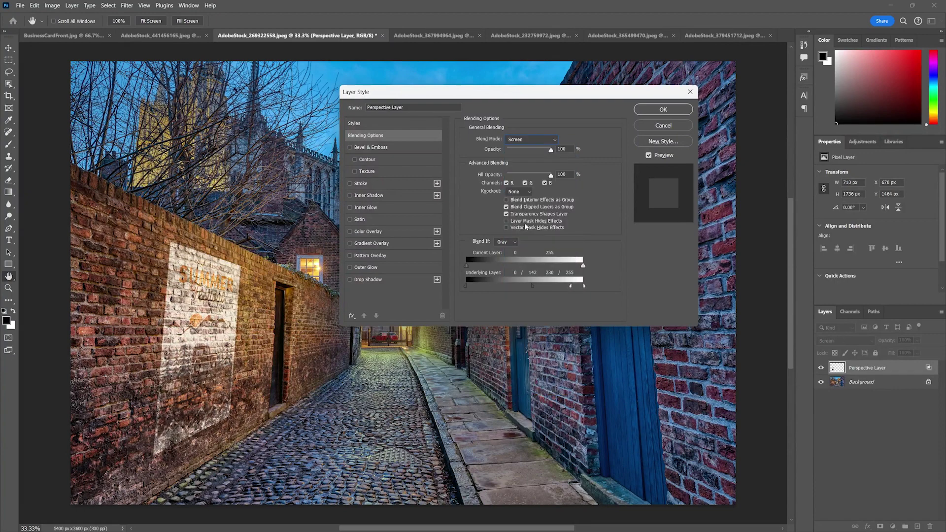
{"action": "left_click", "coordinate": [663, 110]}
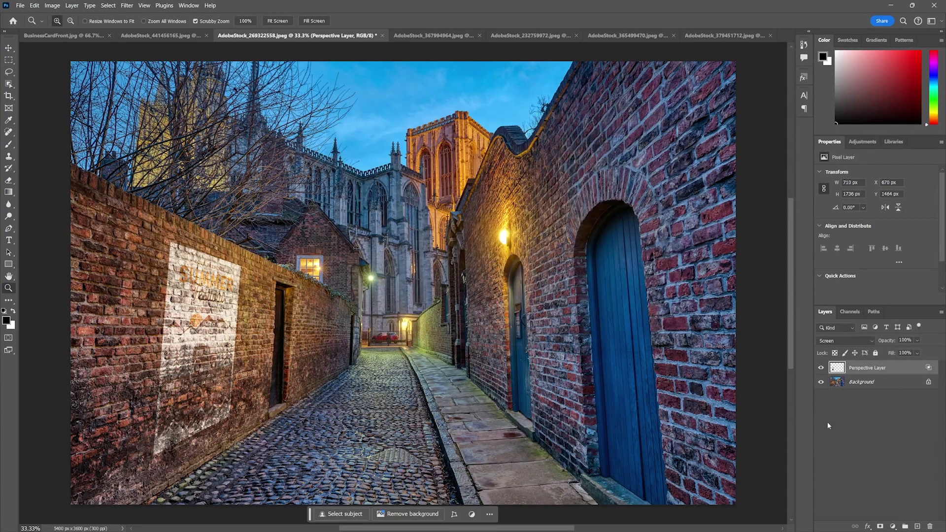
{"action": "left_click", "coordinate": [882, 525]}
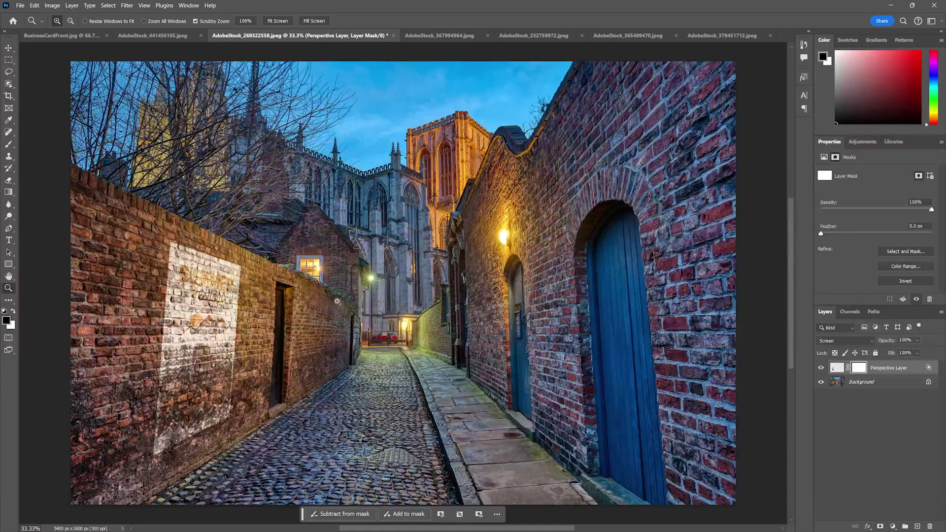
Paint soft black strokes on the mask over the poster's top strip and lower-left area.
{"action": "key", "text": "b"}
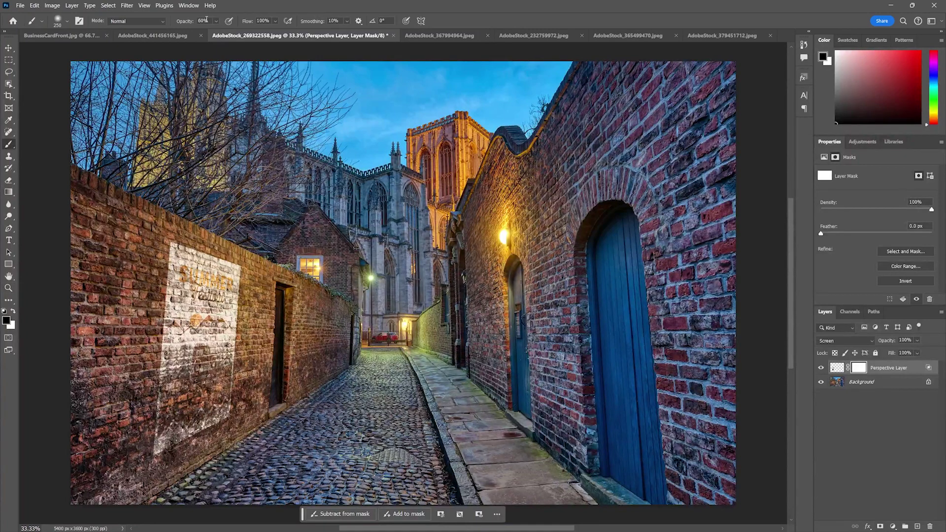
{"action": "mouse_move", "coordinate": [165, 247]}
{"action": "left_mouse_down"}
{"action": "mouse_move", "coordinate": [238, 256]}
{"action": "mouse_move", "coordinate": [225, 255]}
{"action": "mouse_move", "coordinate": [254, 272]}
{"action": "mouse_move", "coordinate": [230, 257]}
{"action": "left_mouse_up"}
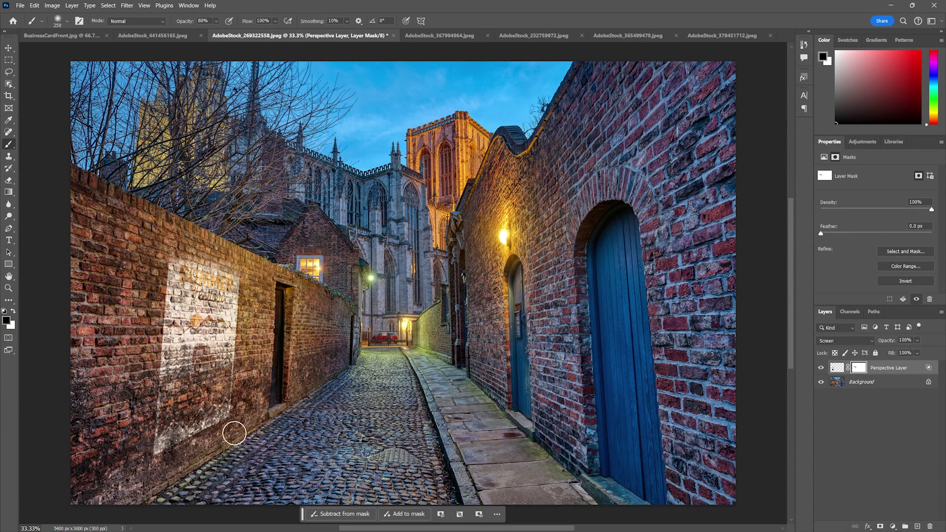
{"action": "mouse_move", "coordinate": [234, 433]}
{"action": "left_mouse_down"}
{"action": "mouse_move", "coordinate": [150, 444]}
{"action": "mouse_move", "coordinate": [163, 454]}
{"action": "left_mouse_up"}
{"action": "mouse_move", "coordinate": [156, 408]}
{"action": "left_mouse_down"}
{"action": "mouse_move", "coordinate": [154, 441]}
{"action": "mouse_move", "coordinate": [168, 458]}
{"action": "mouse_move", "coordinate": [153, 431]}
{"action": "left_mouse_up"}
{"action": "mouse_move", "coordinate": [185, 262]}
{"action": "left_mouse_down"}
{"action": "mouse_move", "coordinate": [154, 313]}
{"action": "mouse_move", "coordinate": [191, 269]}
{"action": "mouse_move", "coordinate": [185, 257]}
{"action": "mouse_move", "coordinate": [229, 266]}
{"action": "mouse_move", "coordinate": [244, 287]}
{"action": "mouse_move", "coordinate": [234, 407]}
{"action": "mouse_move", "coordinate": [234, 343]}
{"action": "mouse_move", "coordinate": [237, 398]}
{"action": "mouse_move", "coordinate": [248, 358]}
{"action": "mouse_move", "coordinate": [238, 354]}
{"action": "mouse_move", "coordinate": [236, 398]}
{"action": "left_mouse_up"}
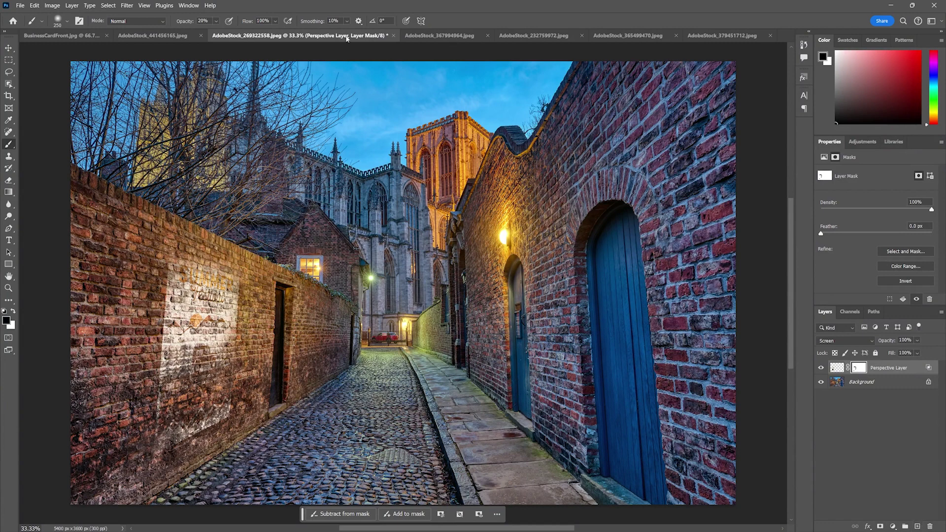
Visit the skull image, then rename the alley photo's Layer 1 to 'Perp 2'.
{"action": "left_click", "coordinate": [438, 36]}
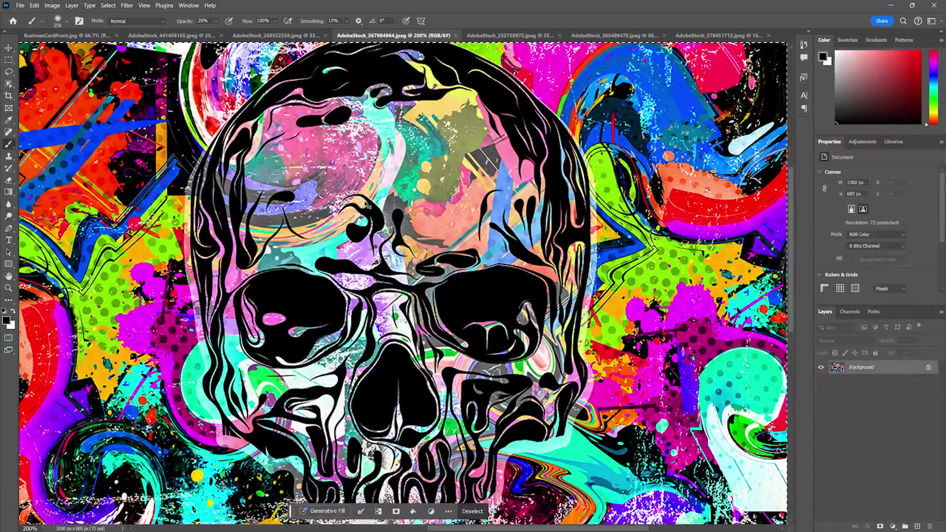
{"action": "left_click", "coordinate": [266, 36]}
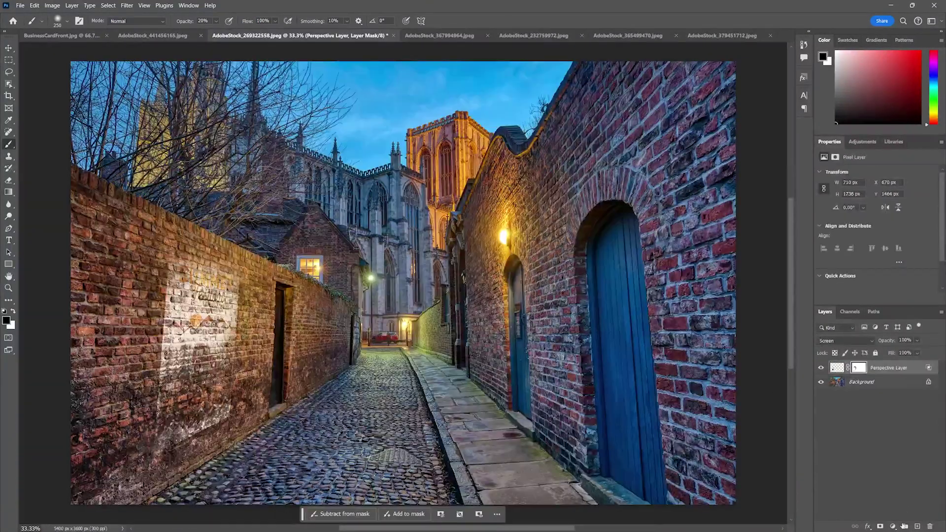
{"action": "left_click", "coordinate": [858, 367]}
{"action": "double_click", "coordinate": [855, 371]}
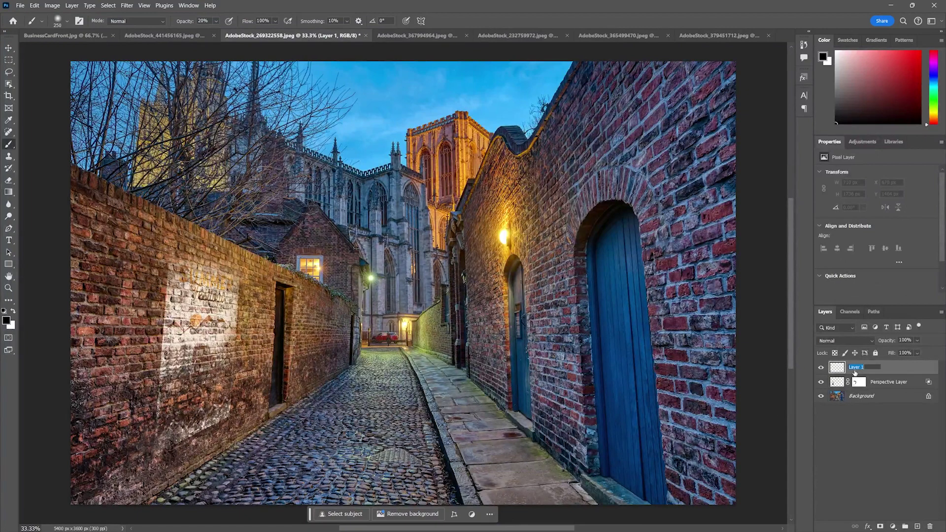
{"action": "type", "text": "Perp 2"}
{"action": "key", "text": "Return"}
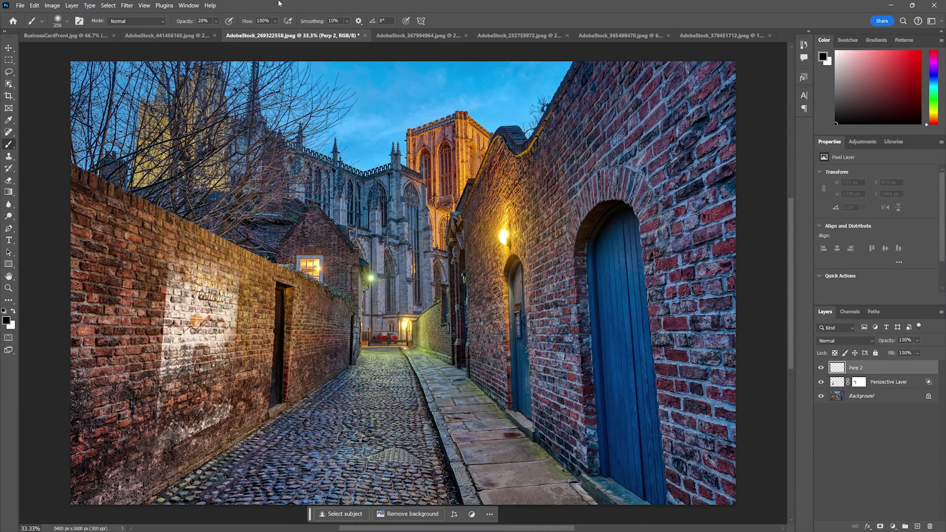
Open Filter > Vanishing Point on the Perp 2 layer.
{"action": "left_click", "coordinate": [126, 5]}
{"action": "left_click", "coordinate": [123, 7]}
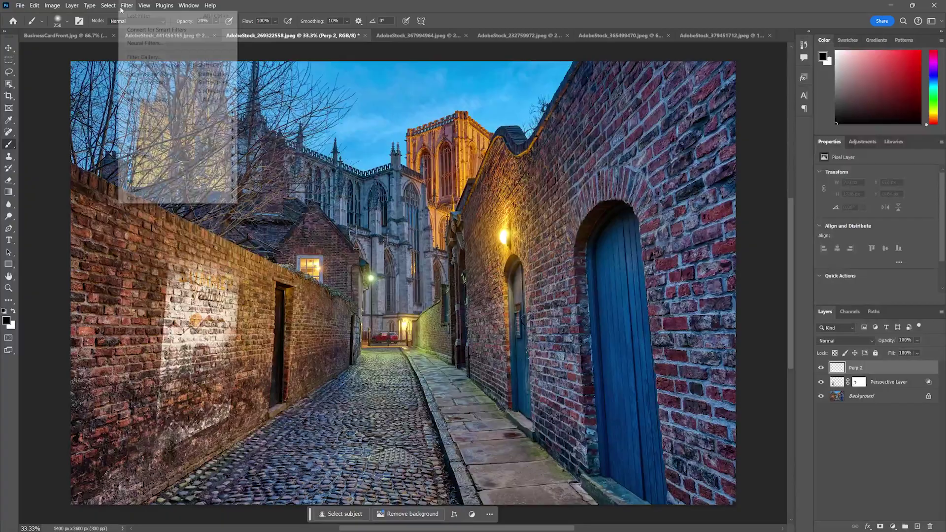
{"action": "left_click", "coordinate": [124, 6]}
{"action": "left_click", "coordinate": [148, 100]}
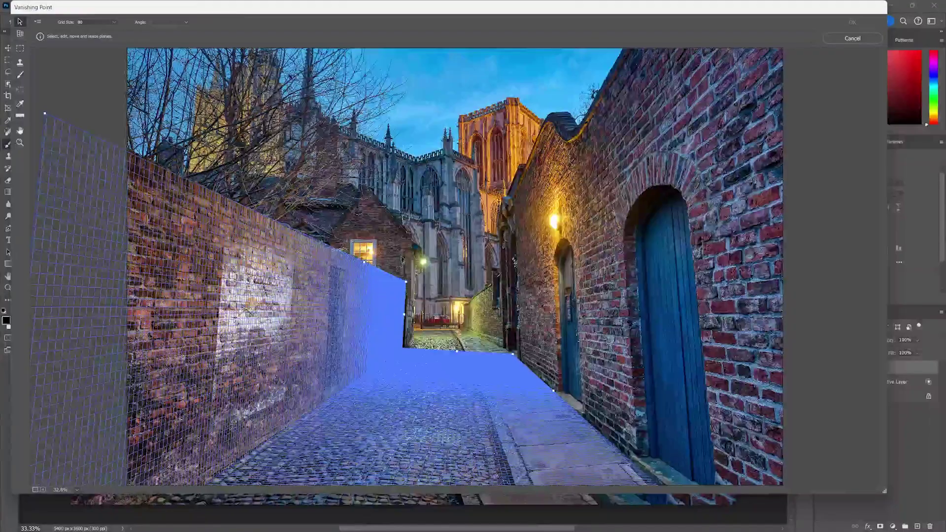
Paste the skull graffiti onto the floor plane, scale it across the alley floor, and apply it.
{"action": "key", "text": "ctrl+v"}
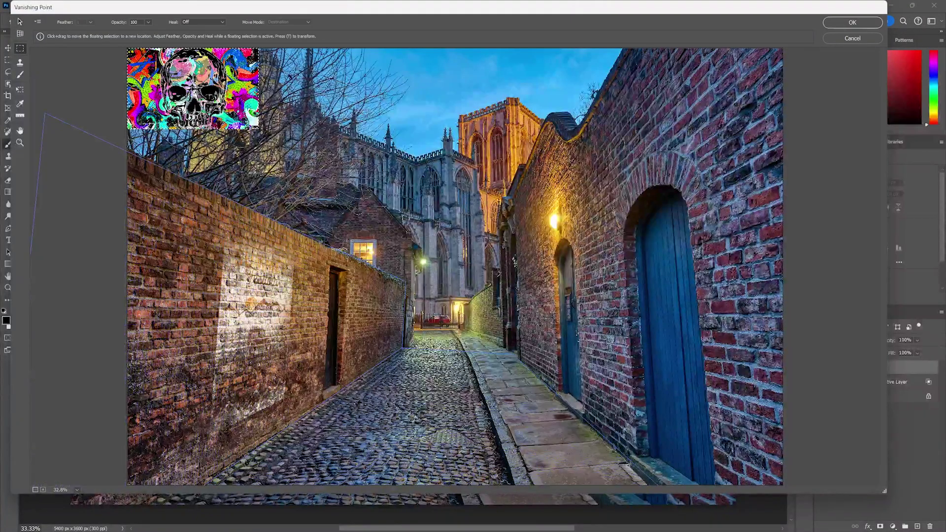
{"action": "left_click_drag", "start_coordinate": [197, 89], "coordinate": [390, 438]}
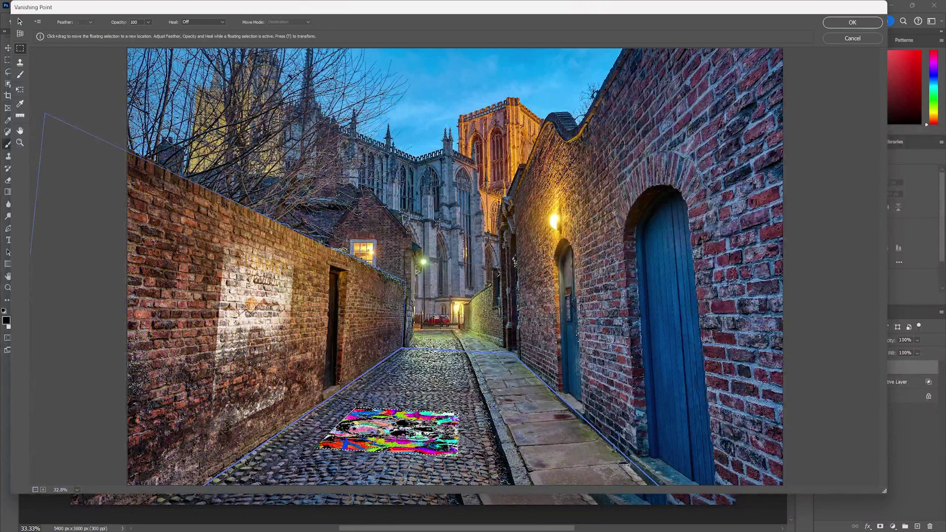
{"action": "left_click", "coordinate": [20, 89]}
{"action": "left_click_drag", "start_coordinate": [387, 452], "coordinate": [367, 487]}
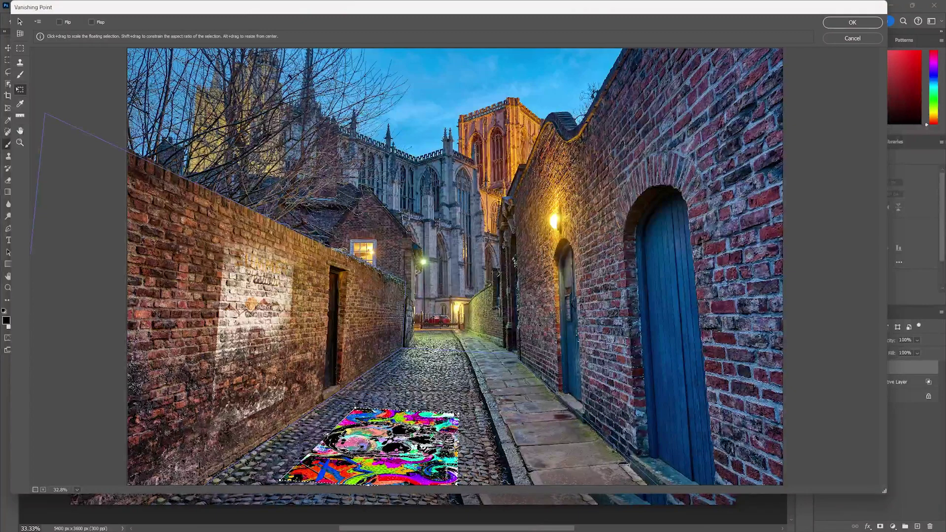
{"action": "left_click_drag", "start_coordinate": [318, 445], "coordinate": [273, 444]}
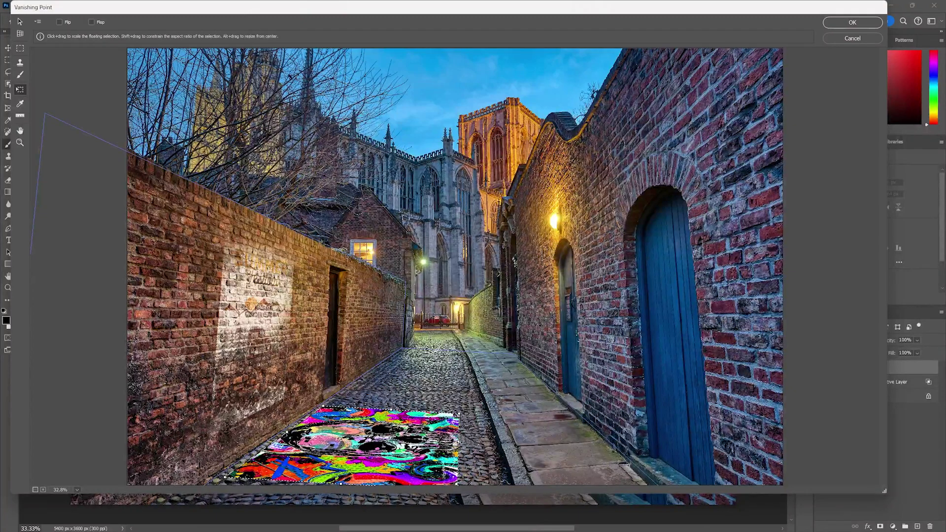
{"action": "left_click_drag", "start_coordinate": [458, 446], "coordinate": [503, 451]}
{"action": "left_click_drag", "start_coordinate": [403, 408], "coordinate": [409, 372]}
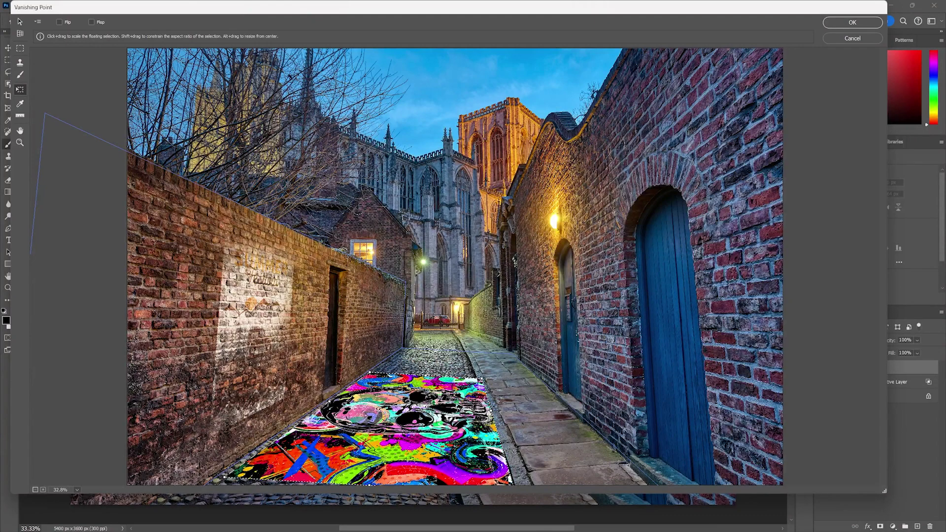
{"action": "left_click", "coordinate": [852, 22]}
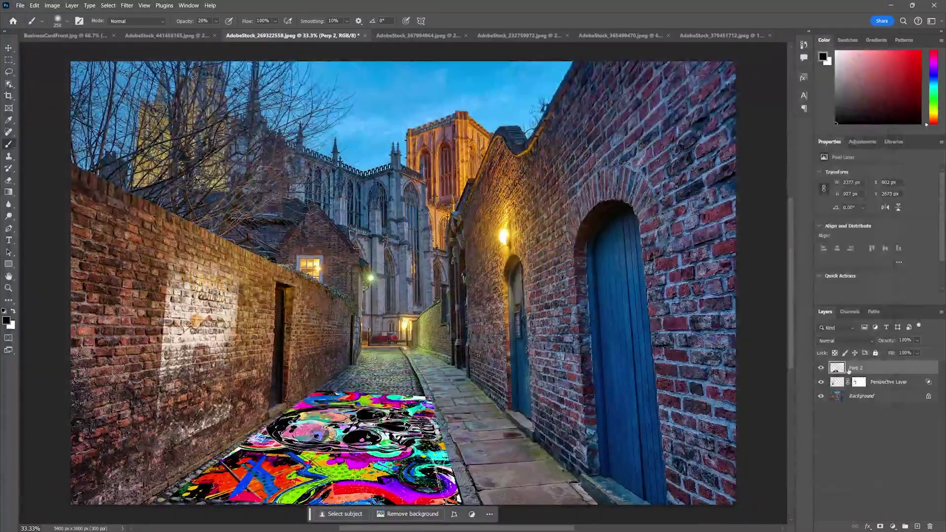
Split Perp 2's Underlying Layer Blend If slider so cobblestones show through the graffiti.
{"action": "left_click", "coordinate": [865, 526]}
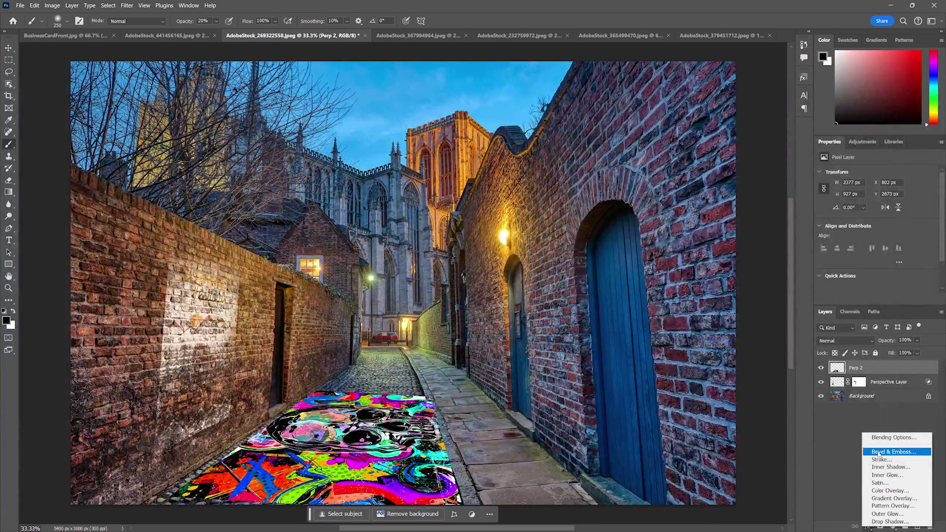
{"action": "left_click", "coordinate": [887, 438]}
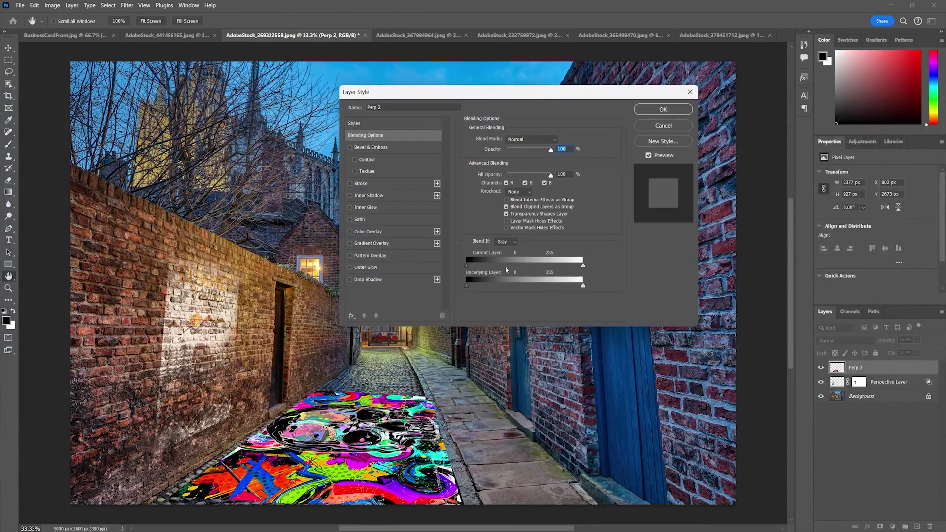
{"action": "left_click_drag", "start_coordinate": [466, 286], "coordinate": [519, 283]}
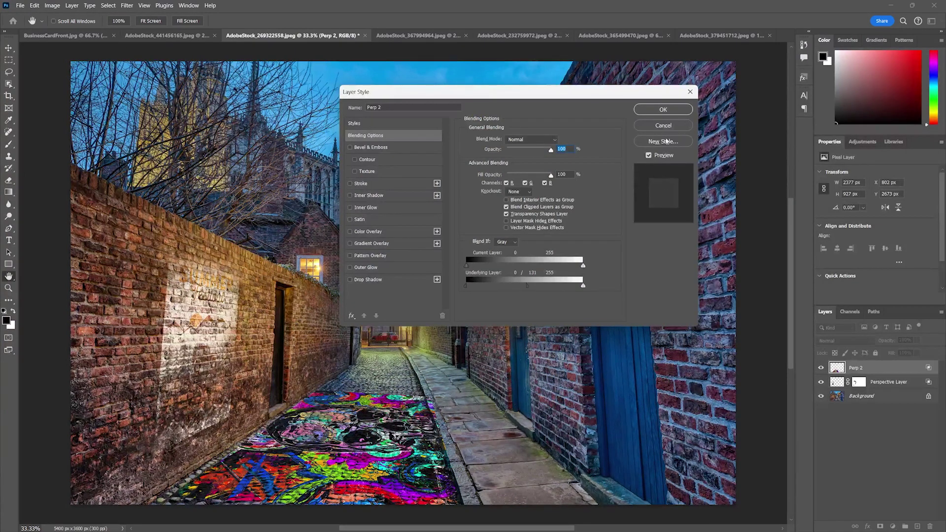
{"action": "left_click", "coordinate": [671, 110]}
Select the Brush and toggle Perp 2's visibility to compare the blended mural.
{"action": "key", "text": "b"}
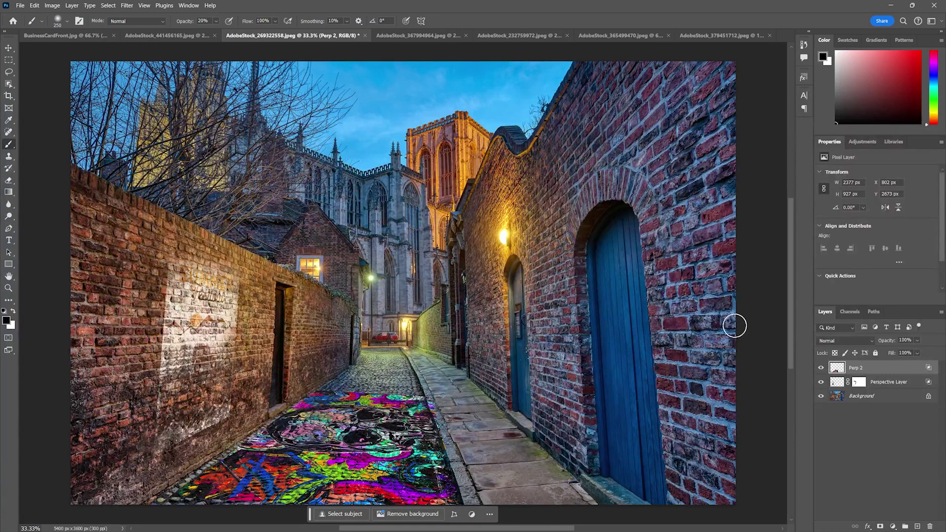
{"action": "left_click", "coordinate": [822, 367]}
{"action": "left_click", "coordinate": [822, 367]}
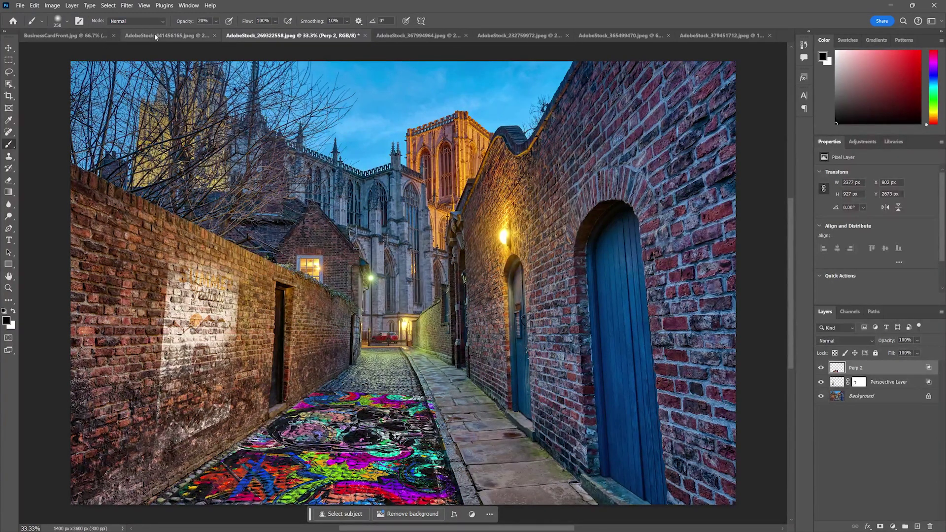
Drag the BusinessCardFront design onto the AdobeStock_441456165 mockup canvas as Layer 1.
{"action": "left_click", "coordinate": [171, 37]}
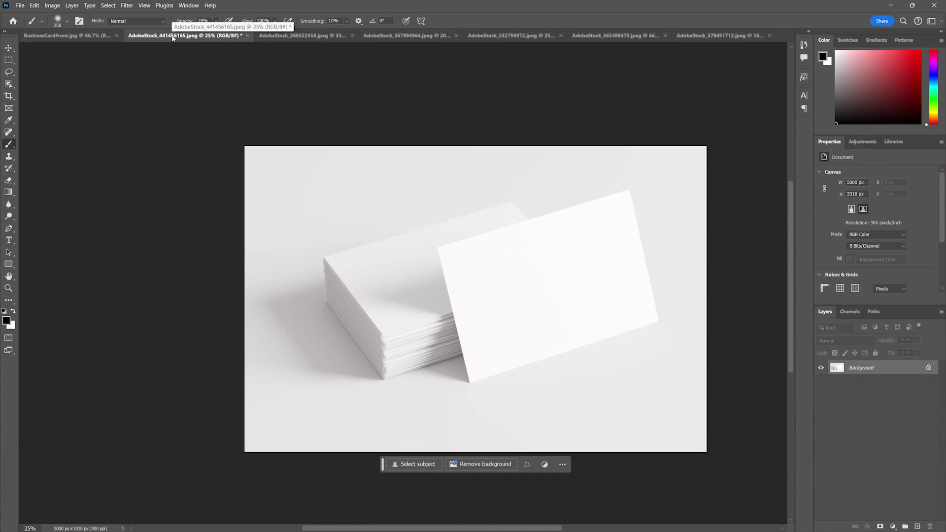
{"action": "left_click", "coordinate": [66, 35]}
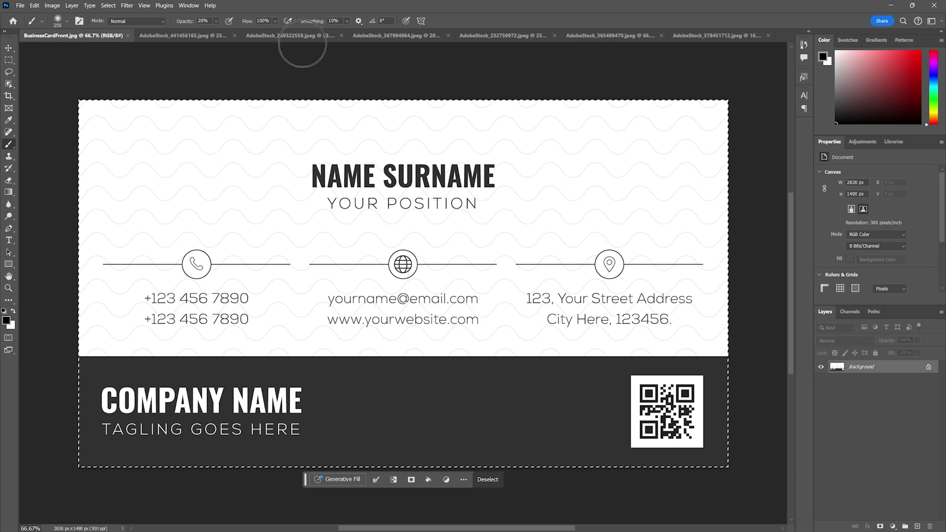
{"action": "left_click", "coordinate": [206, 38]}
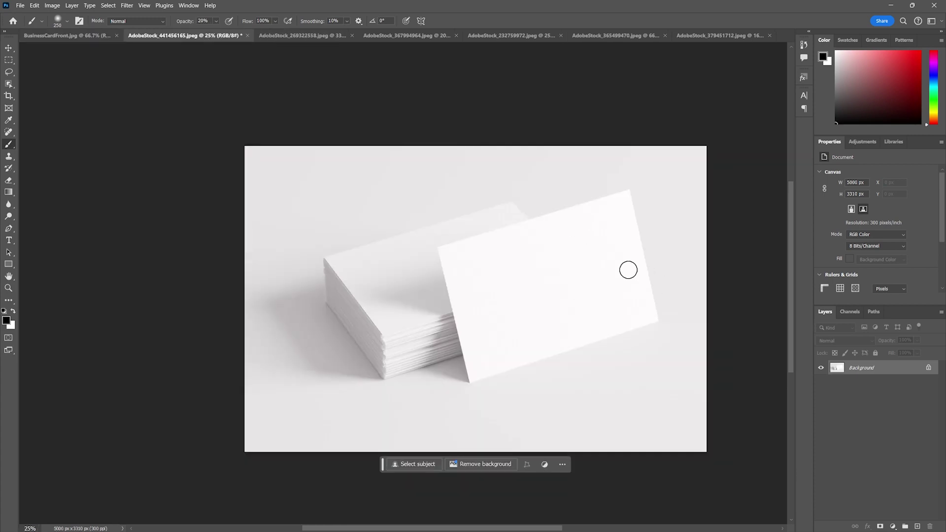
{"action": "left_click", "coordinate": [94, 35]}
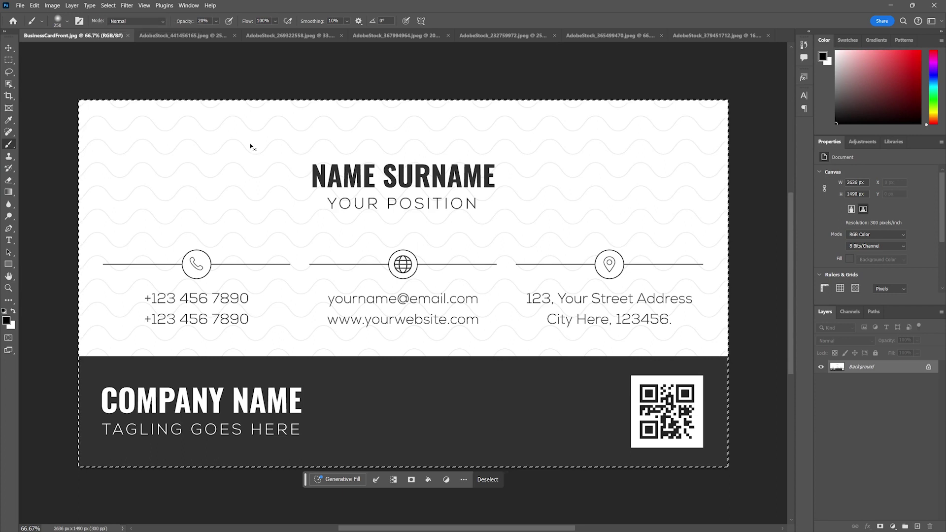
{"action": "left_click_drag", "start_coordinate": [192, 71], "coordinate": [453, 190]}
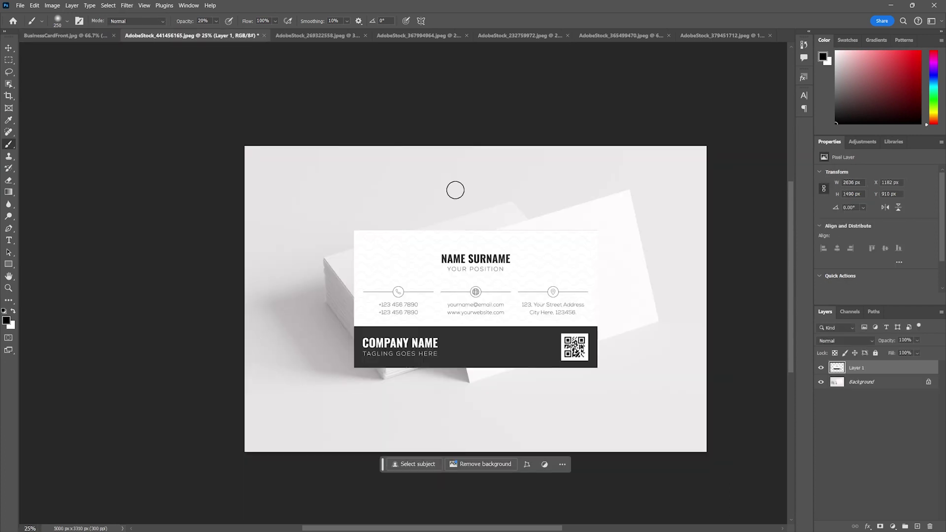
{"action": "key", "text": "ctrl+t"}
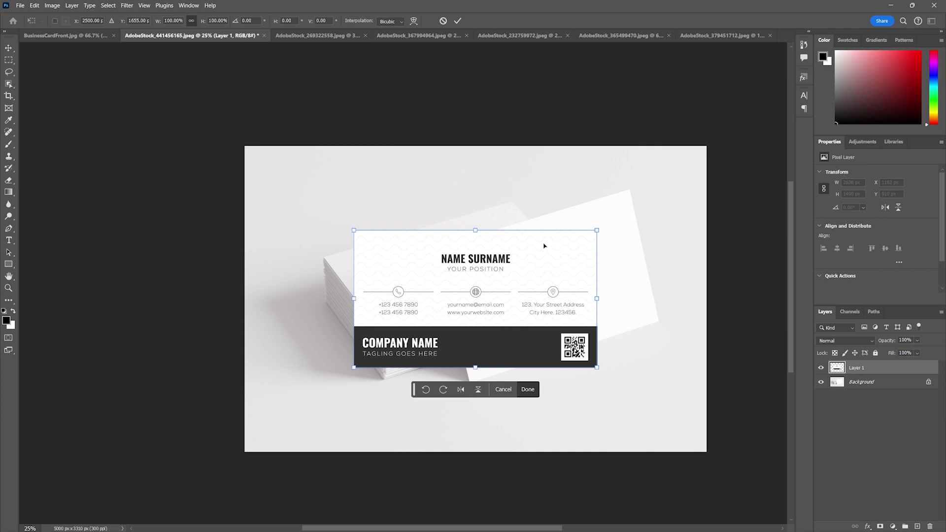
{"action": "right_click", "coordinate": [544, 246]}
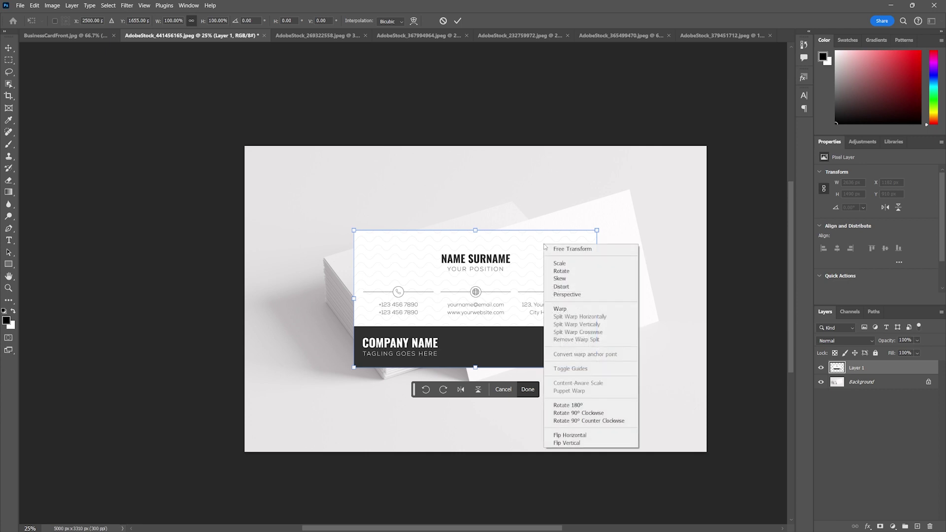
{"action": "left_click", "coordinate": [565, 310]}
{"action": "left_click_drag", "start_coordinate": [597, 230], "coordinate": [630, 187]}
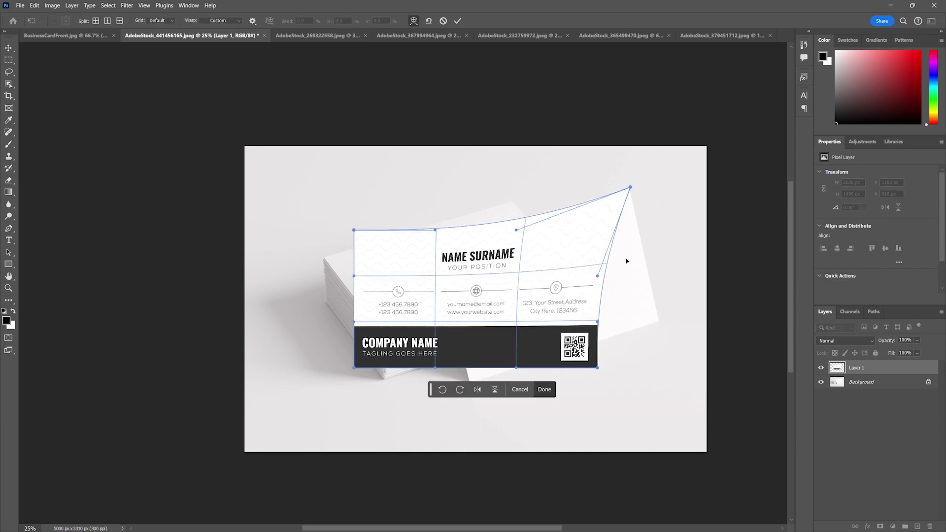
{"action": "left_click_drag", "start_coordinate": [596, 368], "coordinate": [634, 363]}
{"action": "key", "text": "ctrl+z"}
{"action": "key", "text": "ctrl+z"}
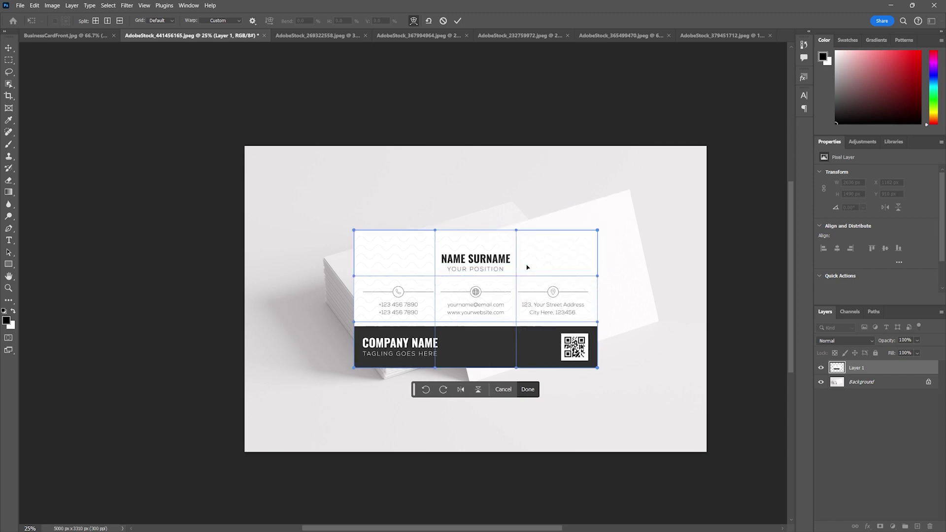
{"action": "right_click", "coordinate": [527, 266]}
{"action": "left_click", "coordinate": [566, 308]}
{"action": "left_click_drag", "start_coordinate": [598, 230], "coordinate": [633, 192]}
{"action": "left_click_drag", "start_coordinate": [596, 367], "coordinate": [659, 320]}
{"action": "left_click_drag", "start_coordinate": [355, 368], "coordinate": [471, 380]}
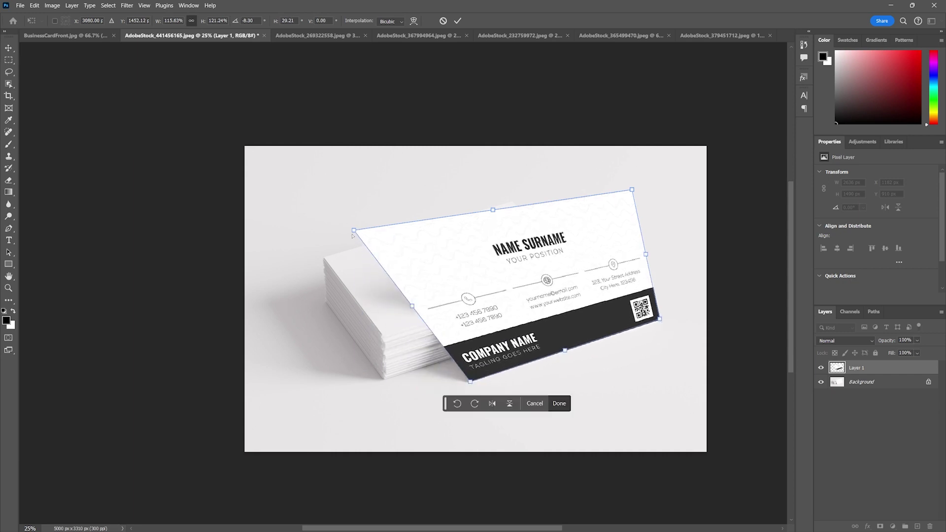
{"action": "left_click_drag", "start_coordinate": [353, 236], "coordinate": [438, 246]}
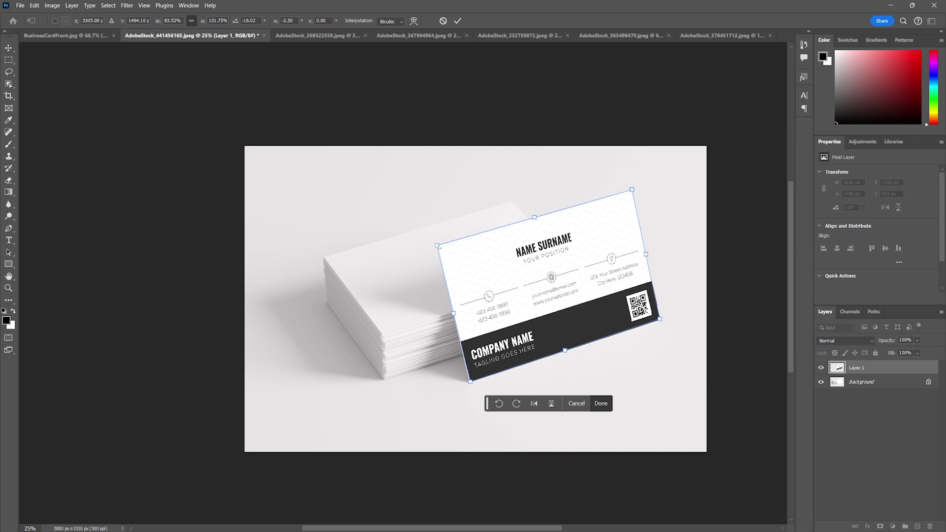
{"action": "key", "text": "Return"}
{"action": "key", "text": "b"}
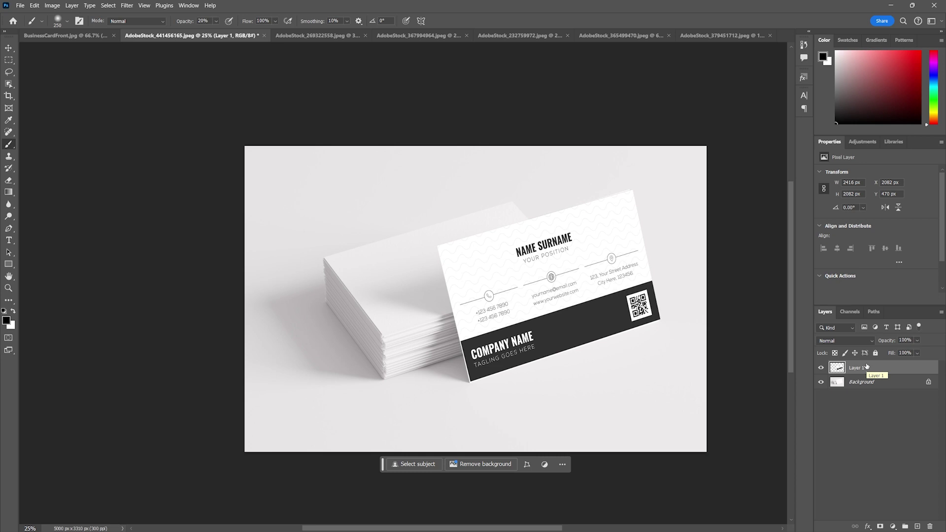
{"action": "key", "text": "ctrl+z"}
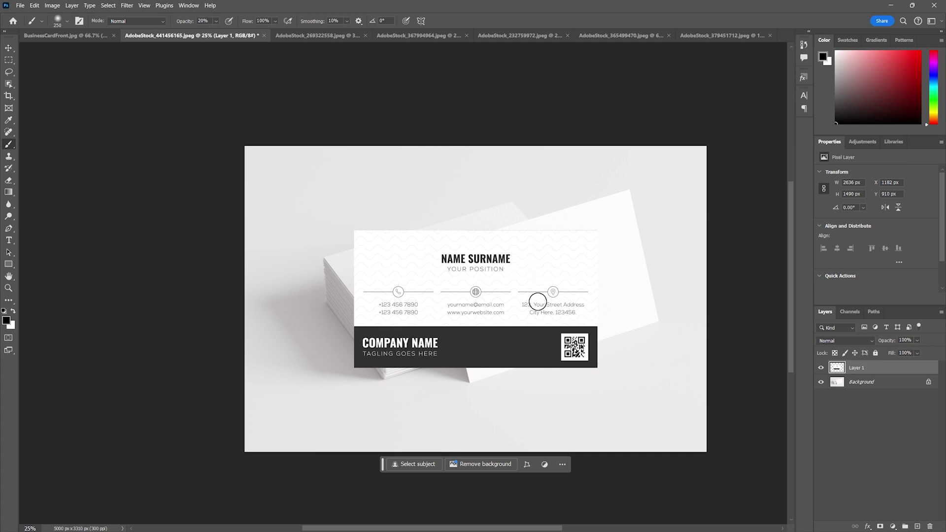
Convert the card design layer into a smart object.
{"action": "right_click", "coordinate": [872, 368]}
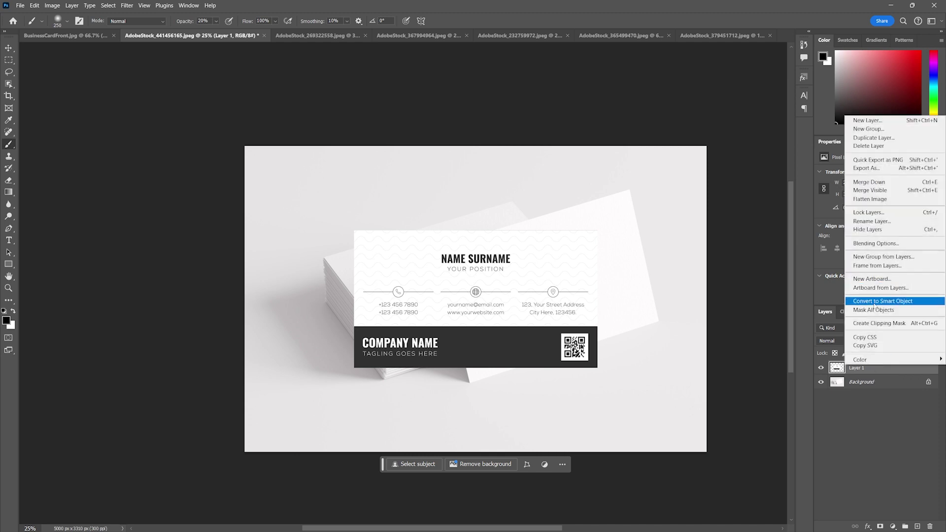
{"action": "left_click", "coordinate": [73, 6]}
{"action": "left_click", "coordinate": [74, 6]}
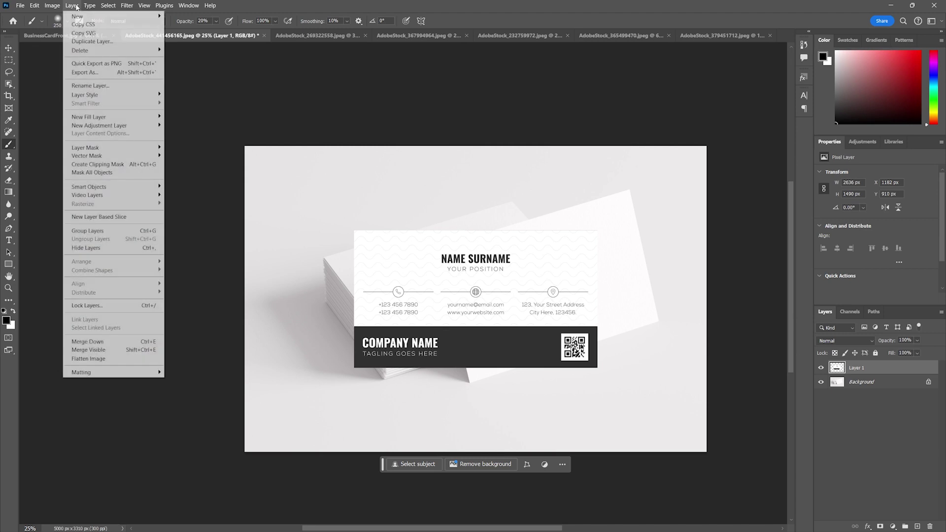
{"action": "mouse_move", "coordinate": [118, 187]}
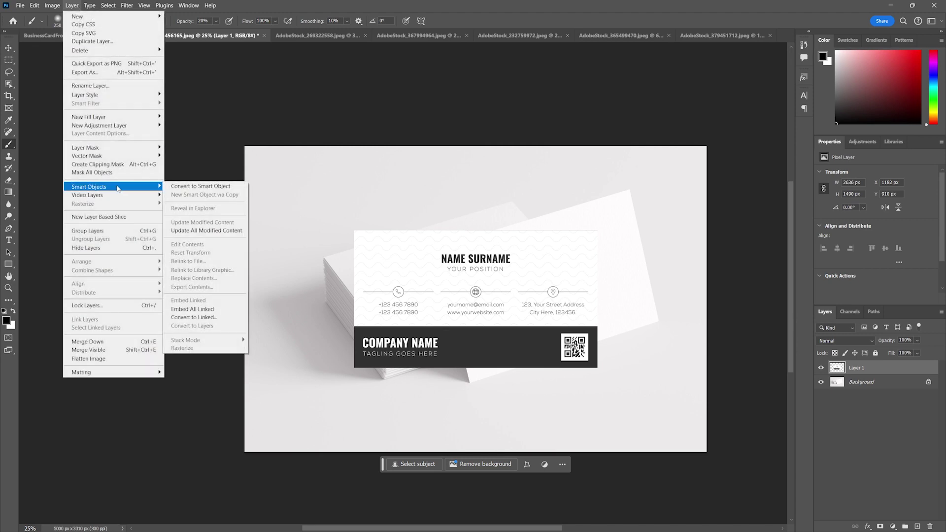
{"action": "left_click", "coordinate": [208, 190]}
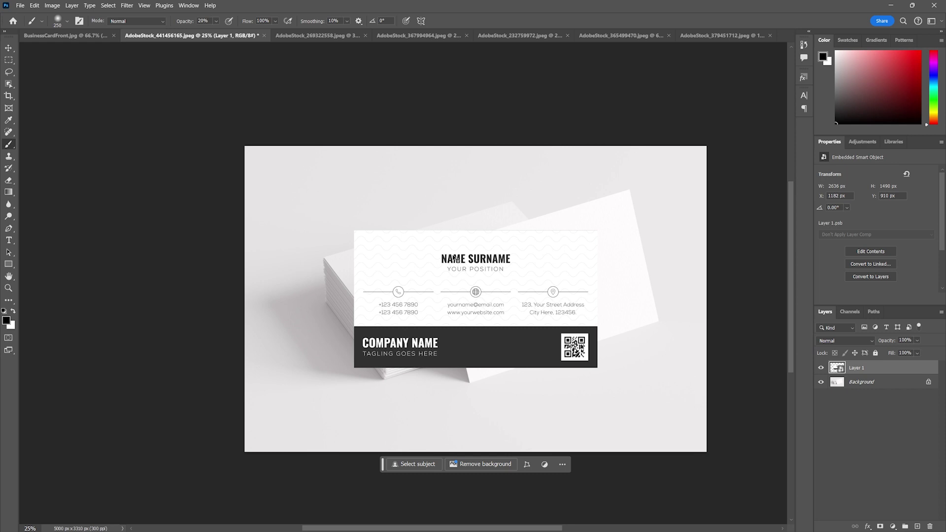
Distort the card's four corners onto the tilted top card of the stack, then begin renaming the layer.
{"action": "key", "text": "ctrl+t"}
{"action": "right_click", "coordinate": [501, 259]}
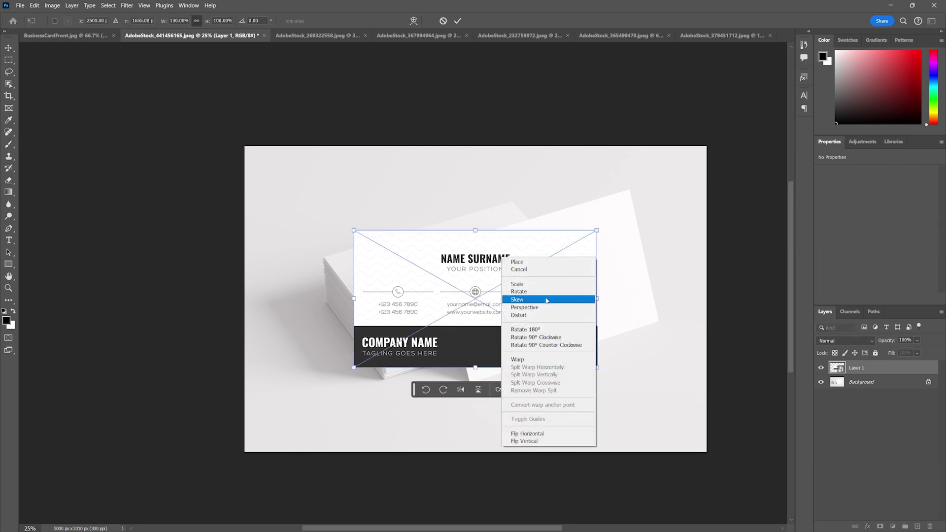
{"action": "left_click", "coordinate": [521, 315]}
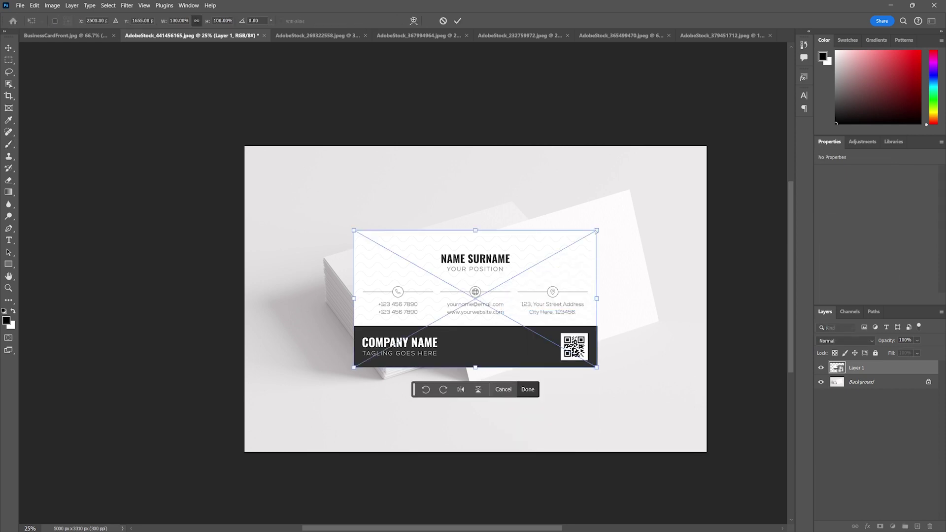
{"action": "left_click_drag", "start_coordinate": [597, 230], "coordinate": [630, 191]}
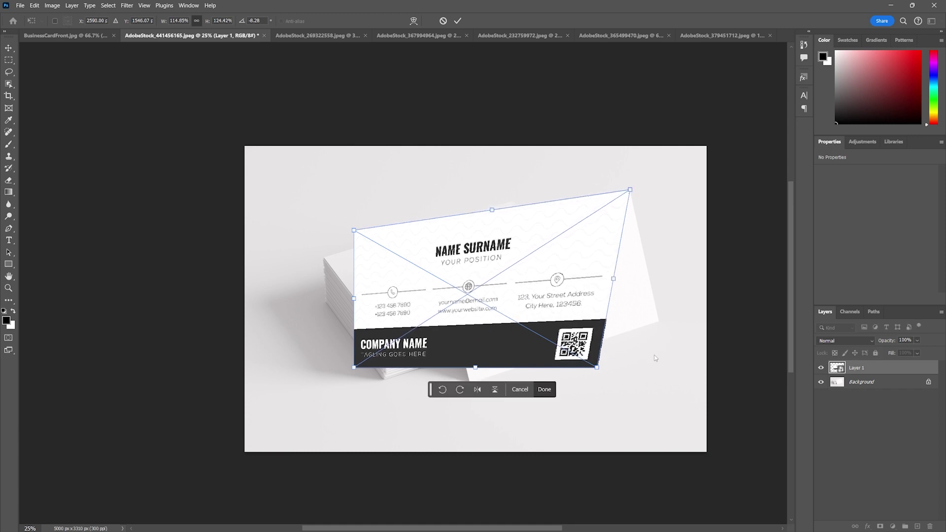
{"action": "left_click_drag", "start_coordinate": [598, 368], "coordinate": [662, 325]}
{"action": "left_click_drag", "start_coordinate": [355, 368], "coordinate": [471, 382]}
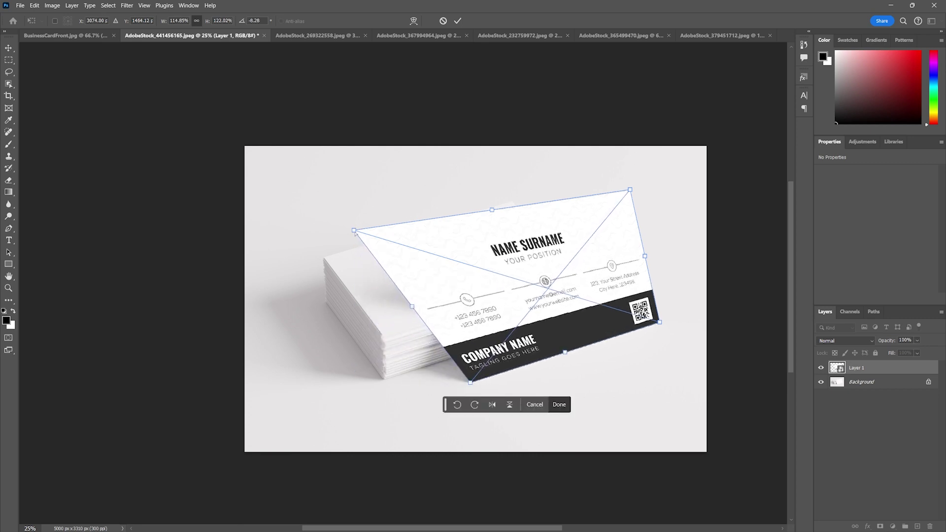
{"action": "left_click_drag", "start_coordinate": [355, 232], "coordinate": [439, 249]}
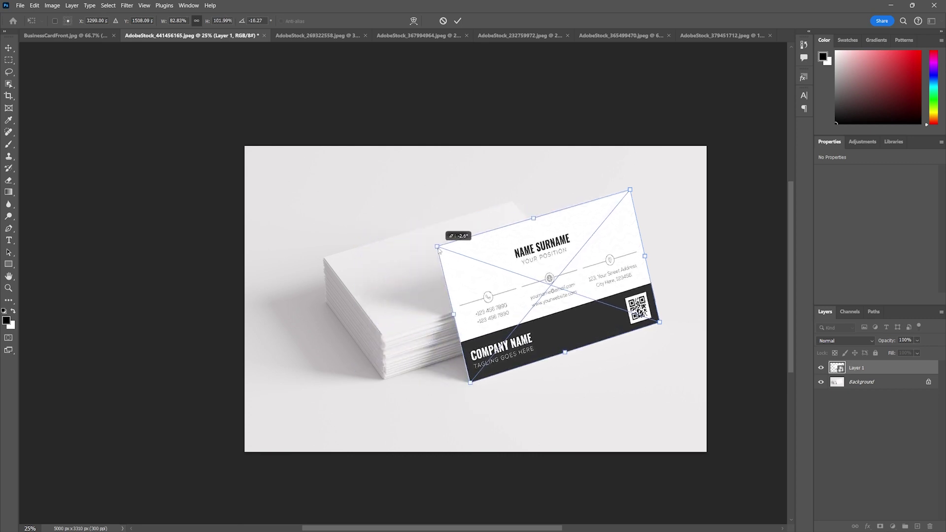
{"action": "left_click_drag", "start_coordinate": [630, 190], "coordinate": [631, 189]}
{"action": "key", "text": "Return"}
{"action": "key", "text": "b"}
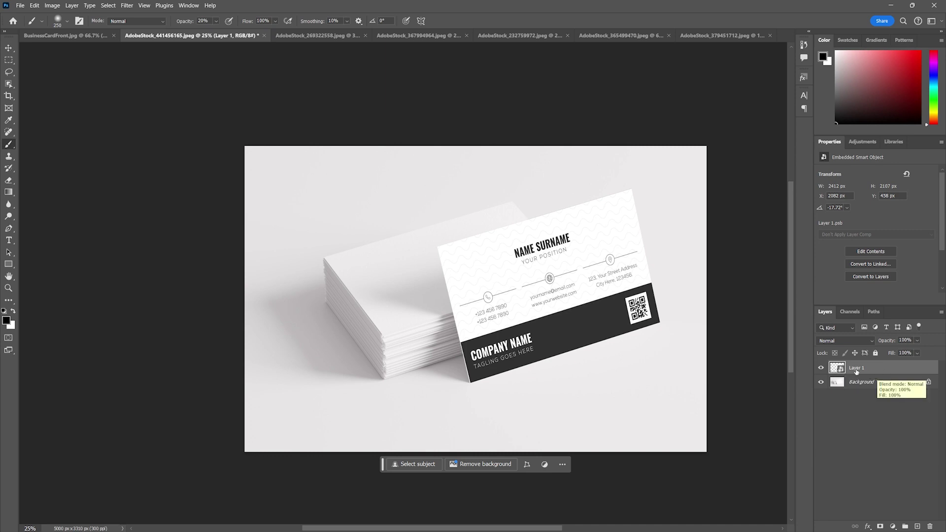
{"action": "double_click", "coordinate": [853, 369]}
Rename the layer to 'Card' and open the smart object's contents.
{"action": "type", "text": "Card"}
{"action": "key", "text": "Return"}
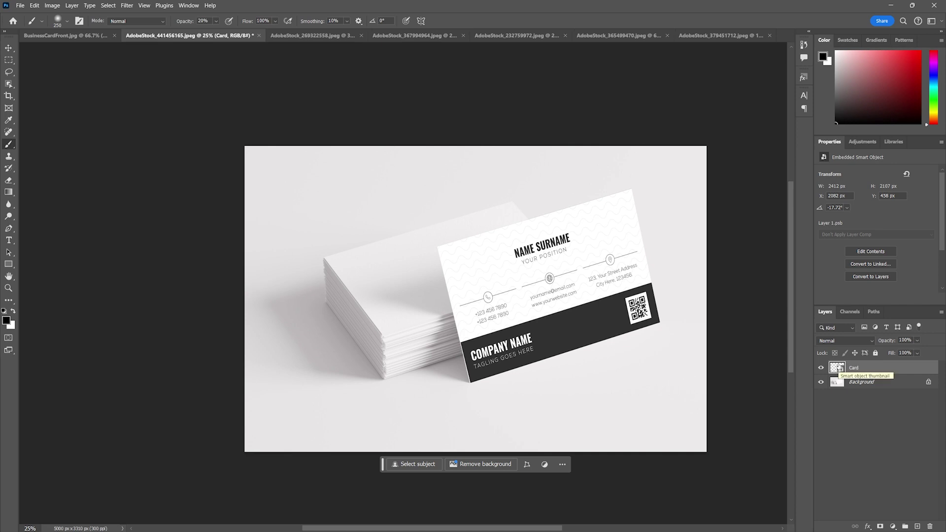
{"action": "double_click", "coordinate": [836, 368]}
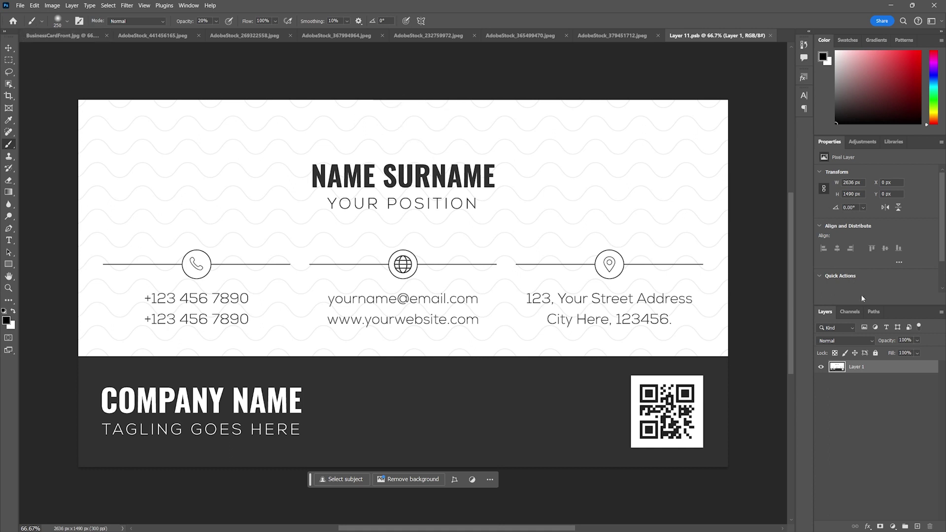
Tint the card red with a colorized Hue/Saturation layer (saturation 69, lightness +22) and save it.
{"action": "left_click", "coordinate": [862, 142]}
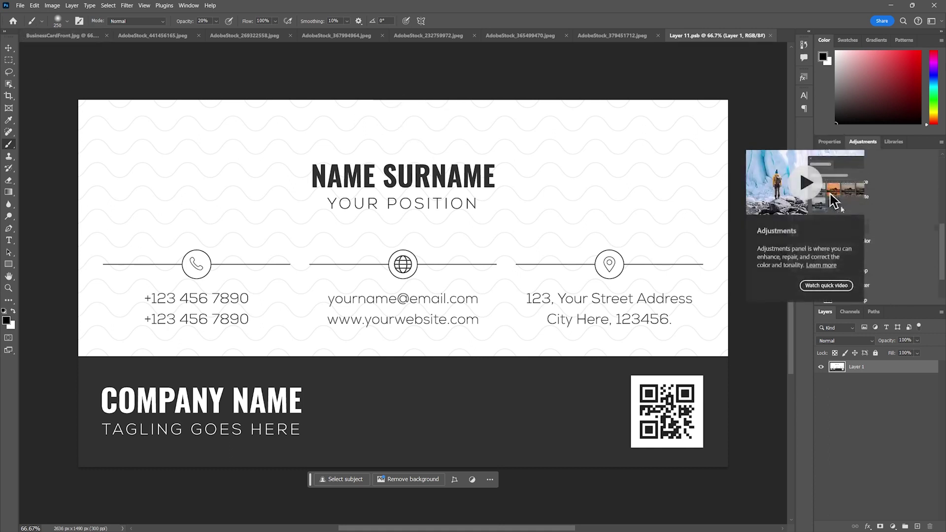
{"action": "scroll", "coordinate": [870, 198], "scroll_direction": "up", "scroll_amount": 2}
{"action": "left_click", "coordinate": [859, 220]}
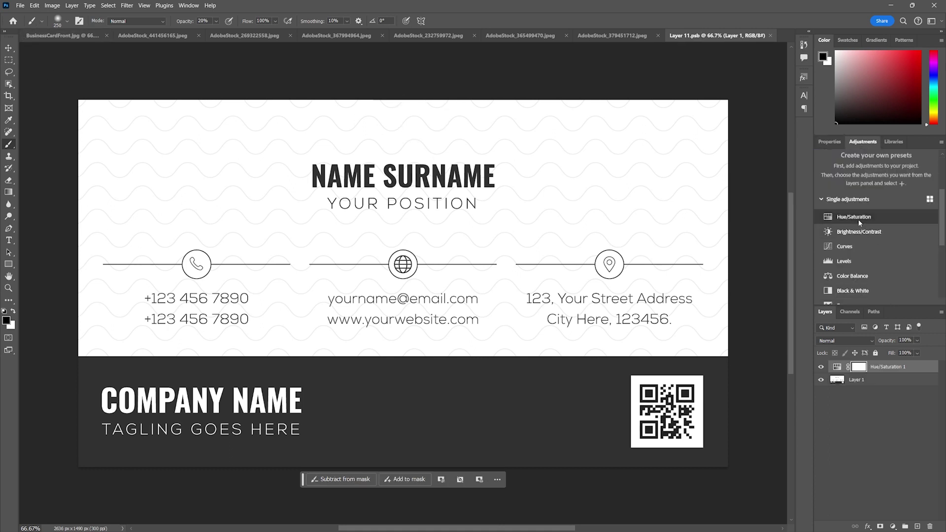
{"action": "left_click", "coordinate": [867, 256]}
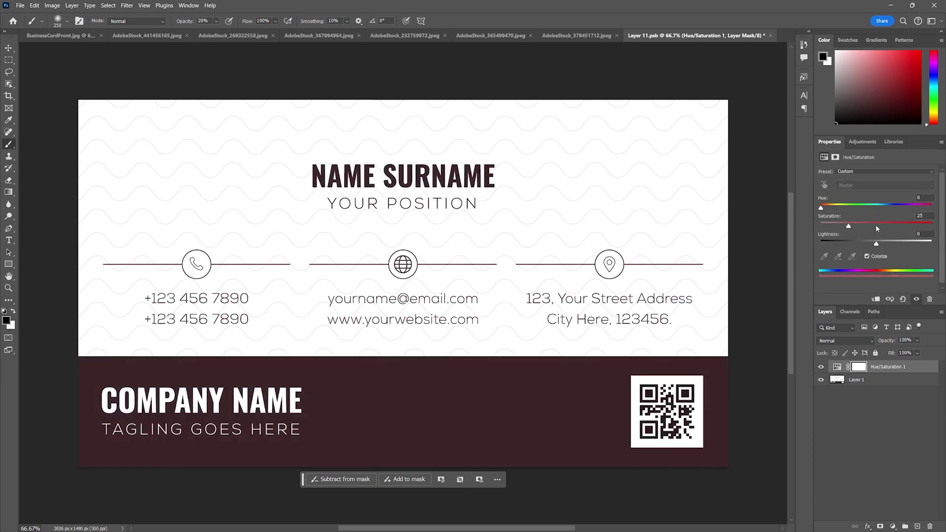
{"action": "left_click_drag", "start_coordinate": [851, 227], "coordinate": [889, 244]}
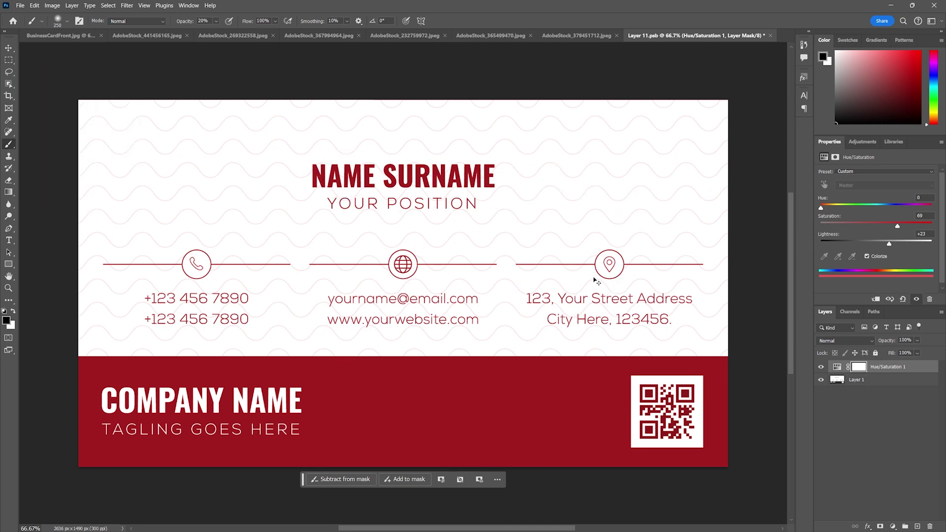
{"action": "key", "text": "ctrl+s"}
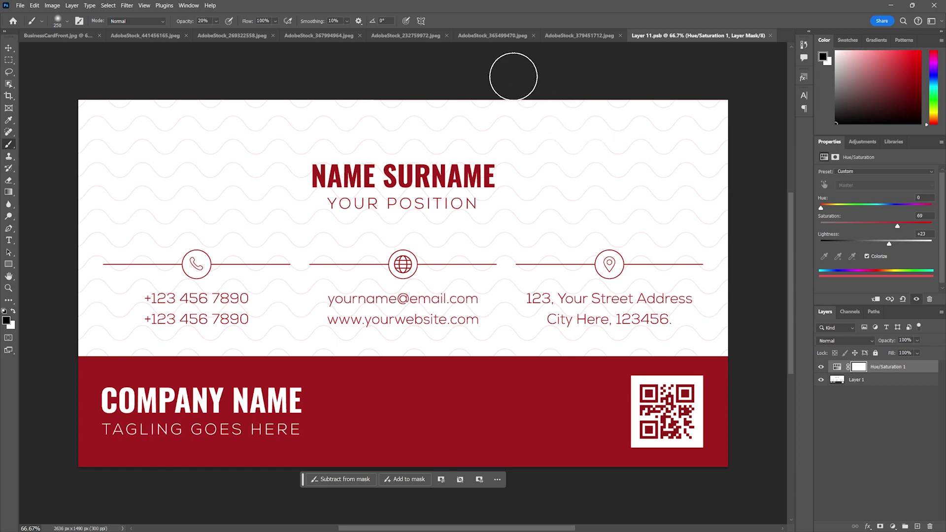
{"action": "left_click", "coordinate": [143, 36]}
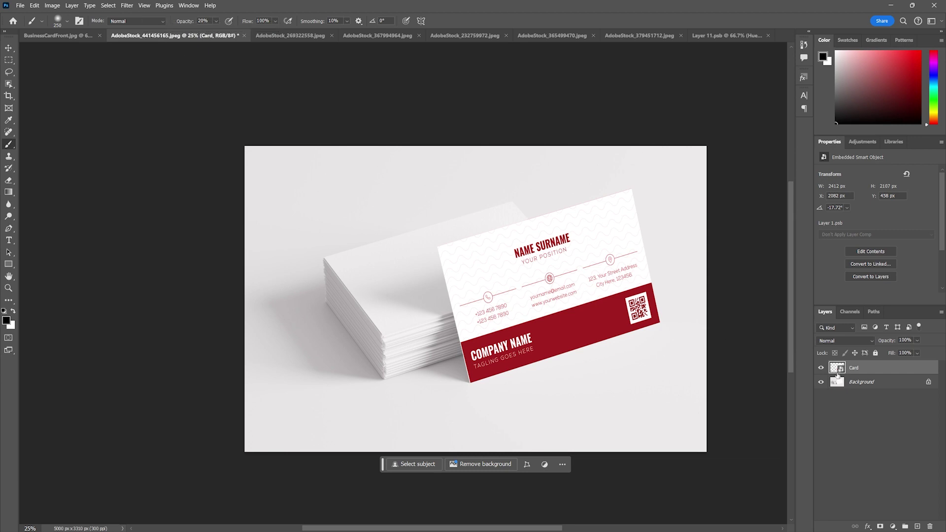
Shift the card's hue to 149 for green and add a 'Hi' text layer.
{"action": "double_click", "coordinate": [837, 368]}
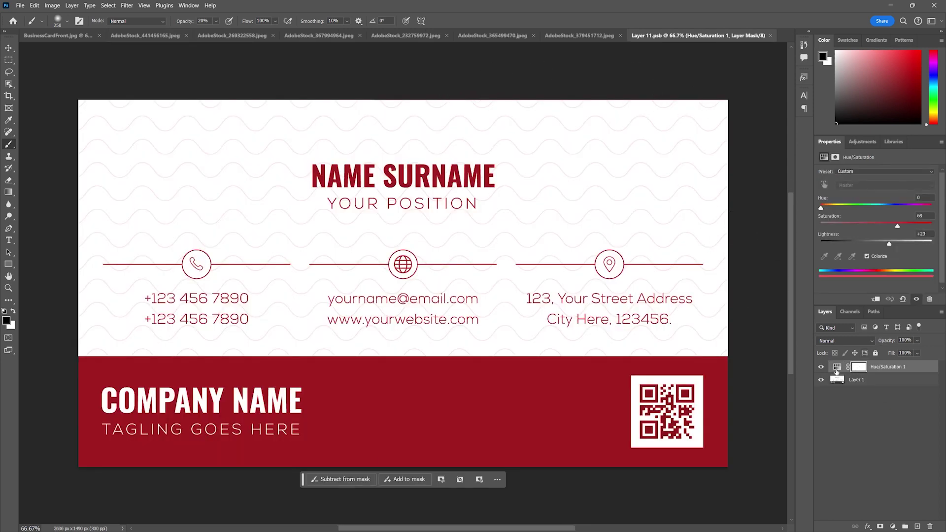
{"action": "left_click_drag", "start_coordinate": [820, 207], "coordinate": [866, 208]}
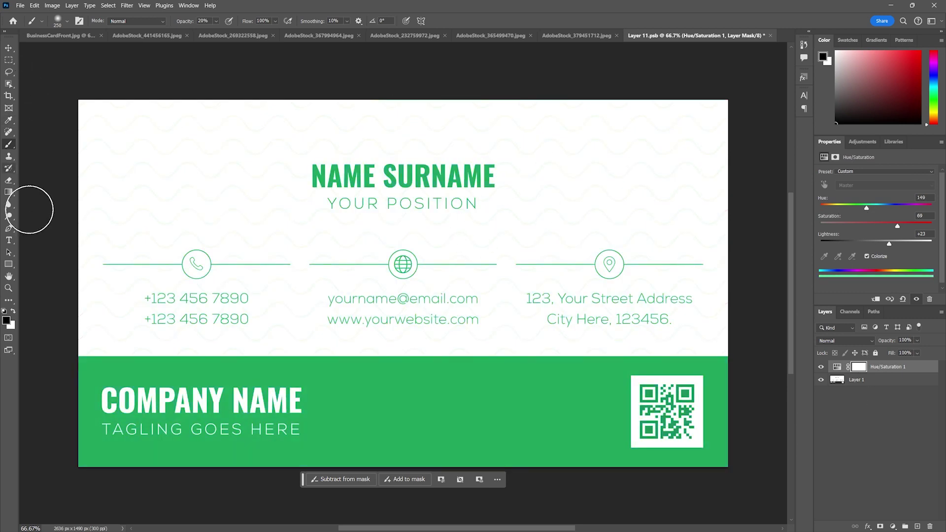
{"action": "left_click", "coordinate": [9, 241]}
{"action": "left_click", "coordinate": [178, 175]}
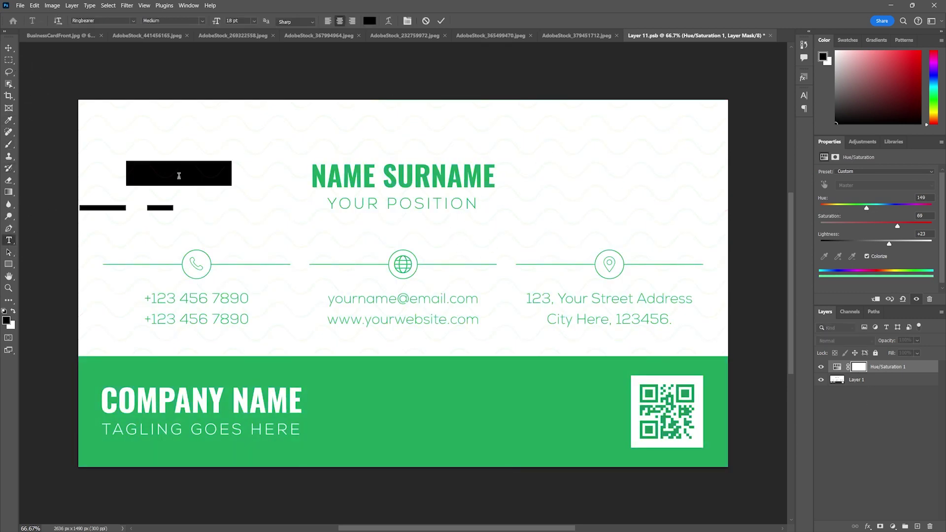
{"action": "type", "text": "Hi"}
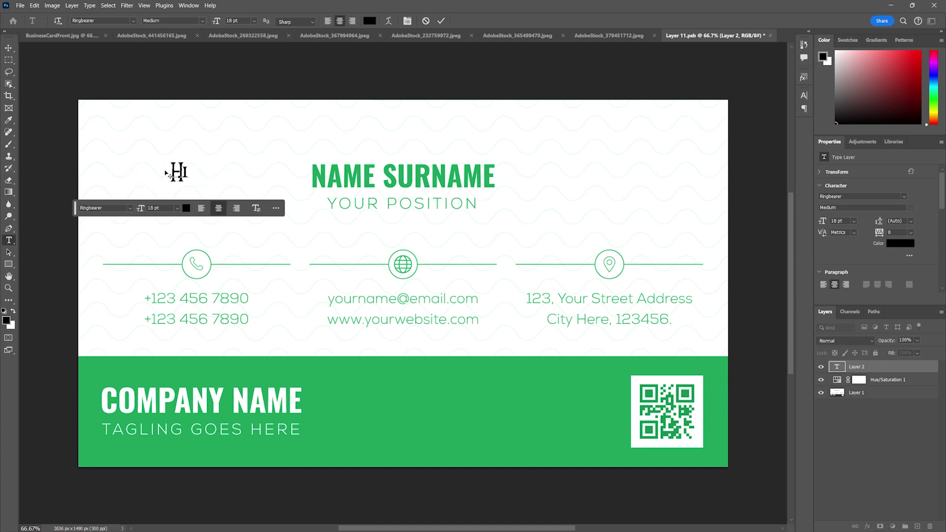
Set 'Hi' to Adobe Garamond Pro and move it just left of NAME SURNAME.
{"action": "left_click", "coordinate": [130, 208]}
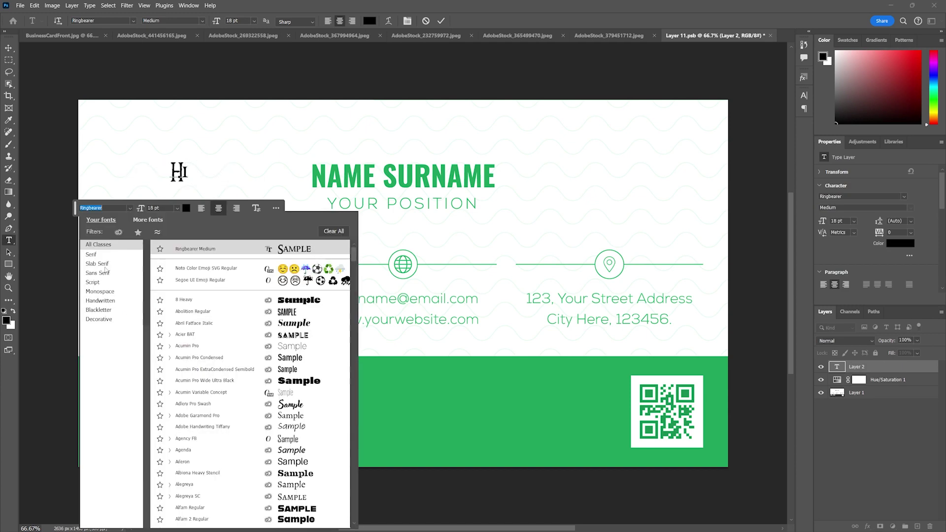
{"action": "scroll", "coordinate": [206, 276], "scroll_direction": "up", "scroll_amount": 5}
{"action": "left_click", "coordinate": [205, 262]}
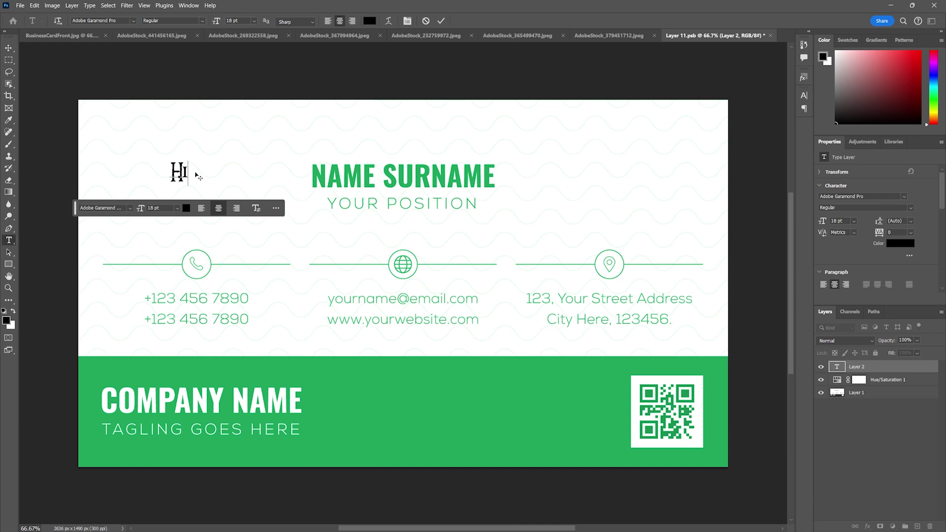
{"action": "key", "text": "ctrl+a"}
{"action": "left_click", "coordinate": [130, 207]}
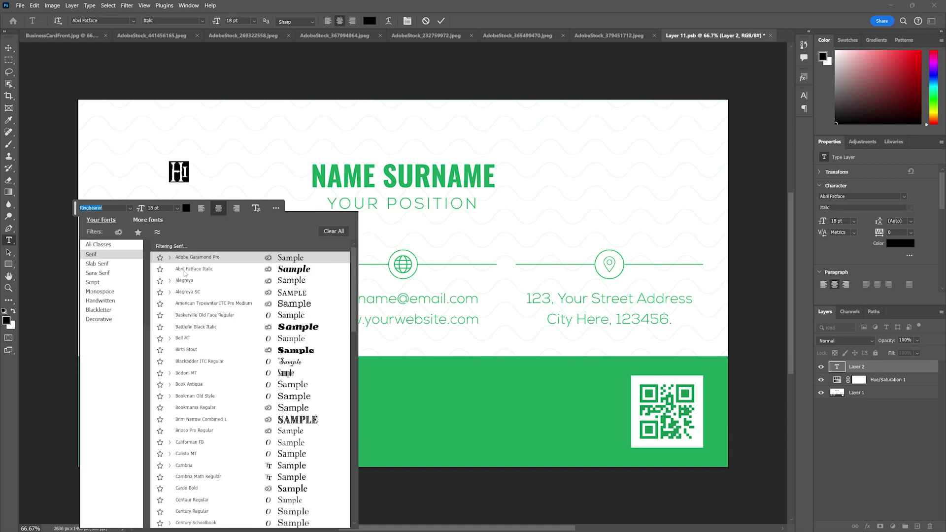
{"action": "left_click", "coordinate": [194, 257]}
{"action": "left_click", "coordinate": [8, 48]}
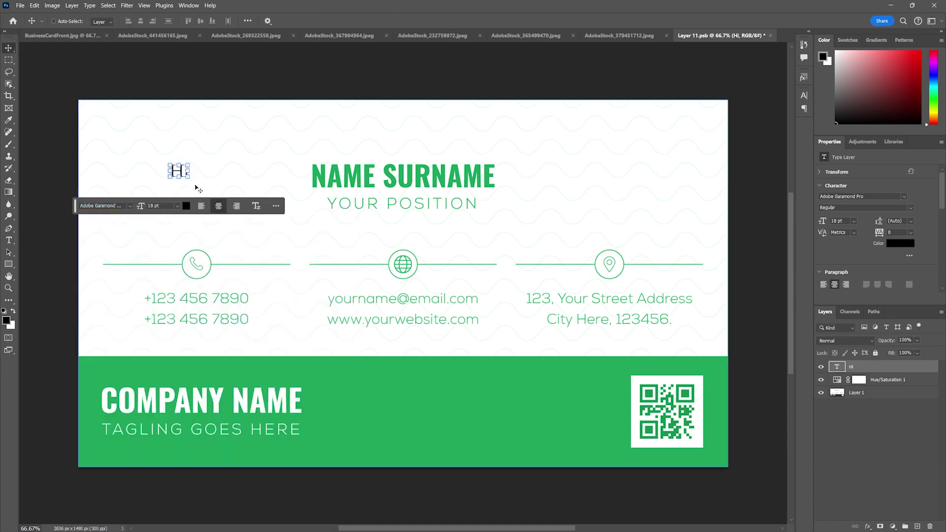
{"action": "left_click_drag", "start_coordinate": [180, 173], "coordinate": [295, 173]}
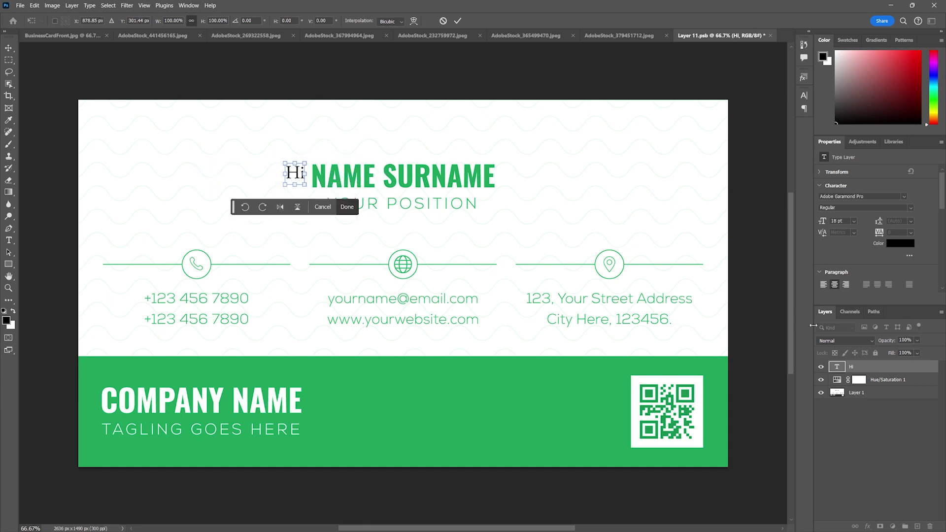
{"action": "left_click", "coordinate": [644, 214], "text": "ctrl"}
{"action": "left_click", "coordinate": [453, 205]}
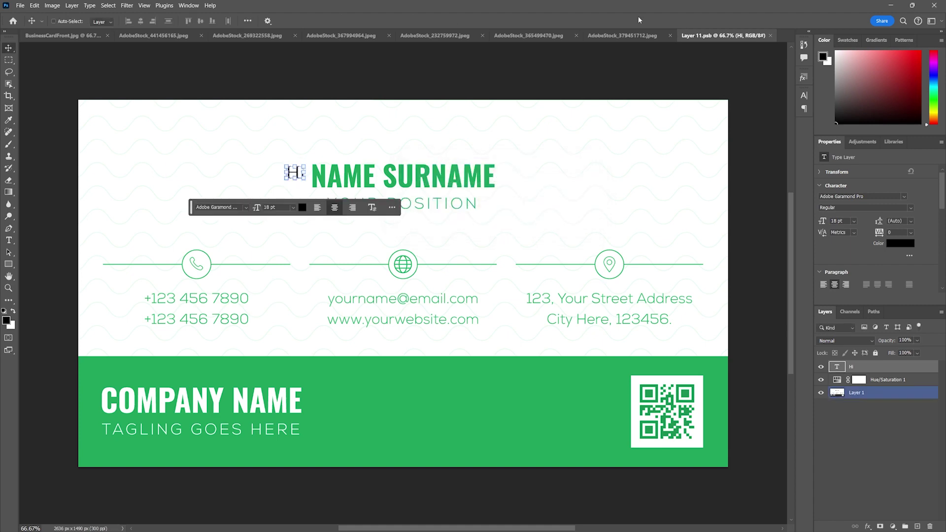
Close the card contents document and delete the old poster layer from the bus-stop mockup.
{"action": "left_click", "coordinate": [153, 35]}
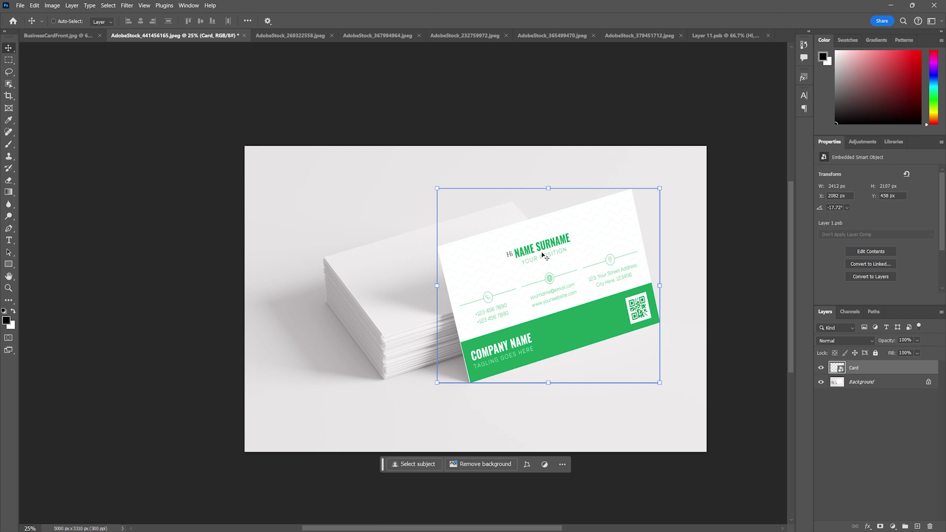
{"action": "left_click", "coordinate": [769, 36]}
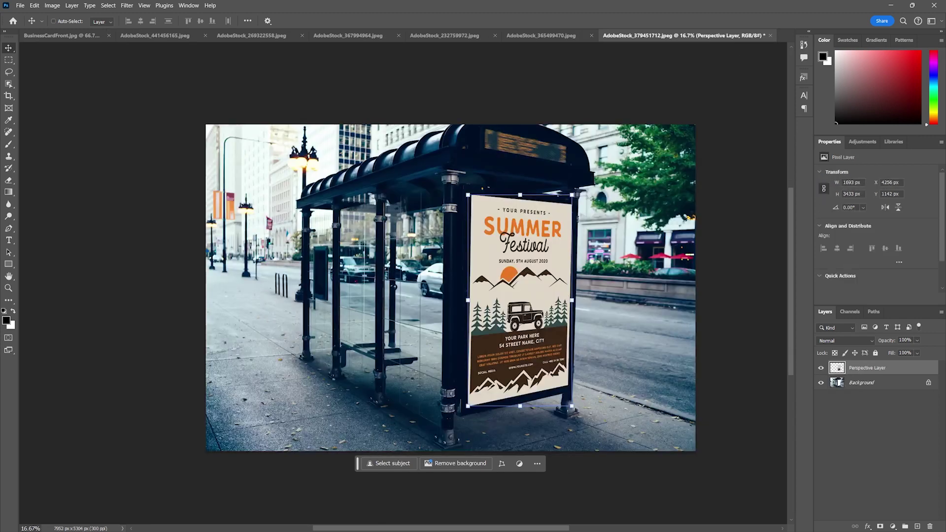
{"action": "key", "text": "Delete"}
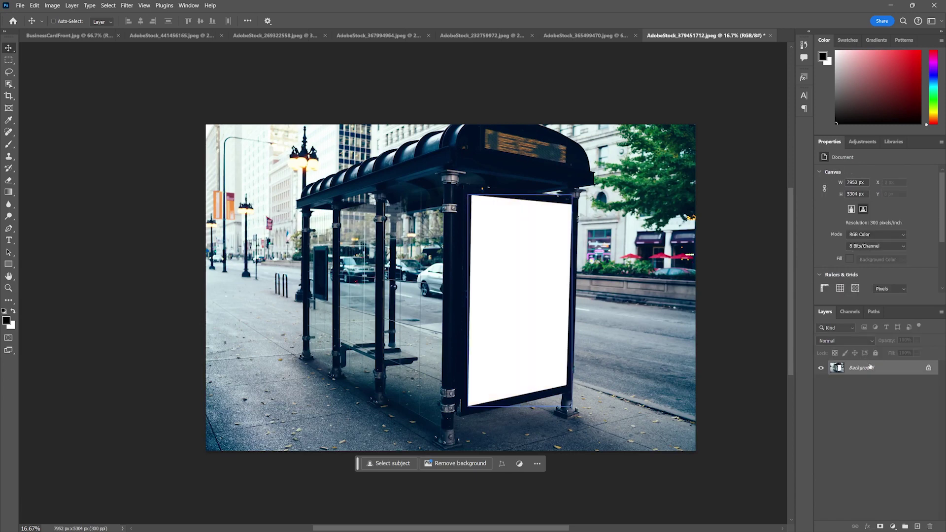
Paste the Summer Festival poster into the bus-stop mockup and move it over the blank panel.
{"action": "left_click", "coordinate": [566, 36]}
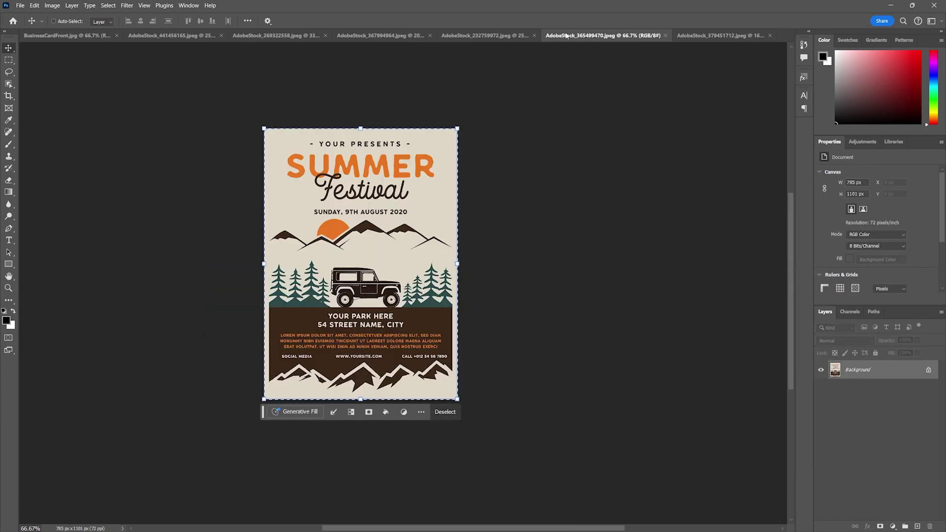
{"action": "left_click", "coordinate": [714, 36]}
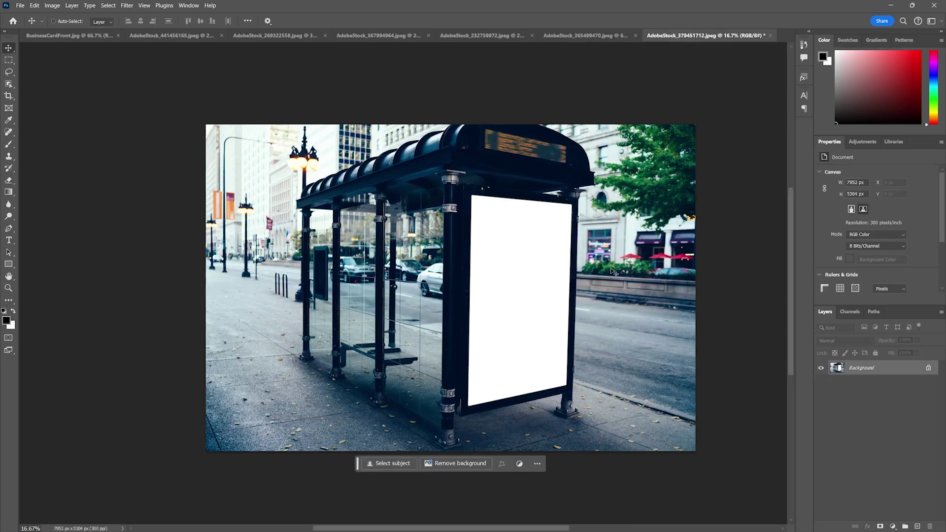
{"action": "key", "text": "ctrl+v"}
{"action": "left_click_drag", "start_coordinate": [448, 284], "coordinate": [513, 284]}
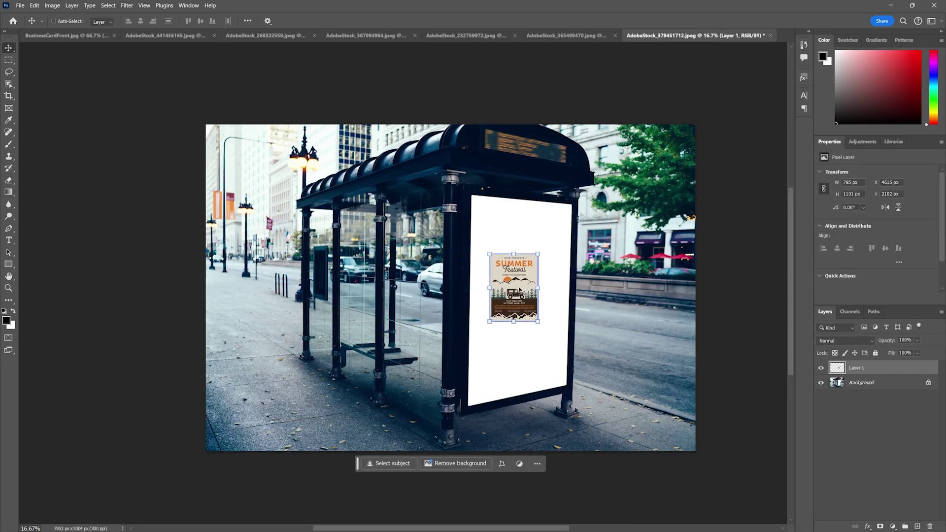
Make poster Layer 1 a smart object and distort its four corners onto the bus-shelter panel corners.
{"action": "right_click", "coordinate": [864, 365]}
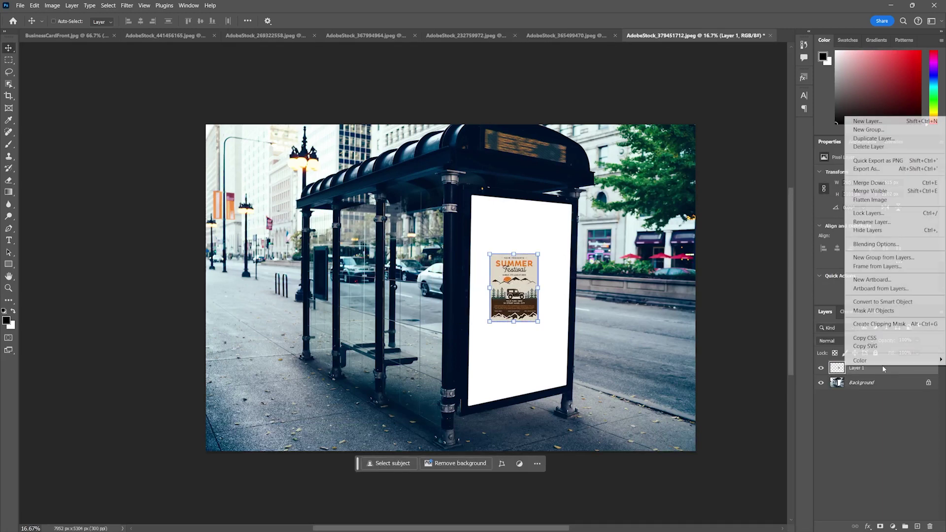
{"action": "left_click", "coordinate": [882, 302]}
{"action": "key", "text": "ctrl+t"}
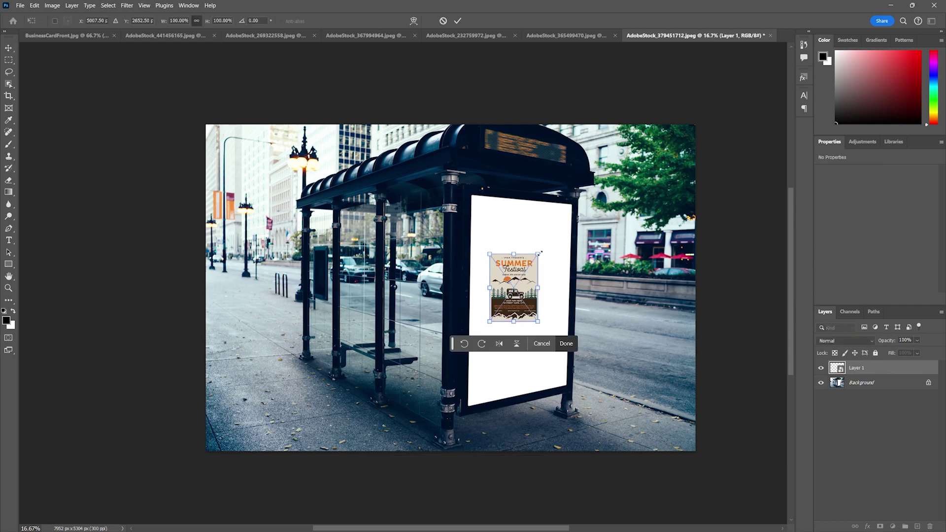
{"action": "right_click", "coordinate": [513, 292]}
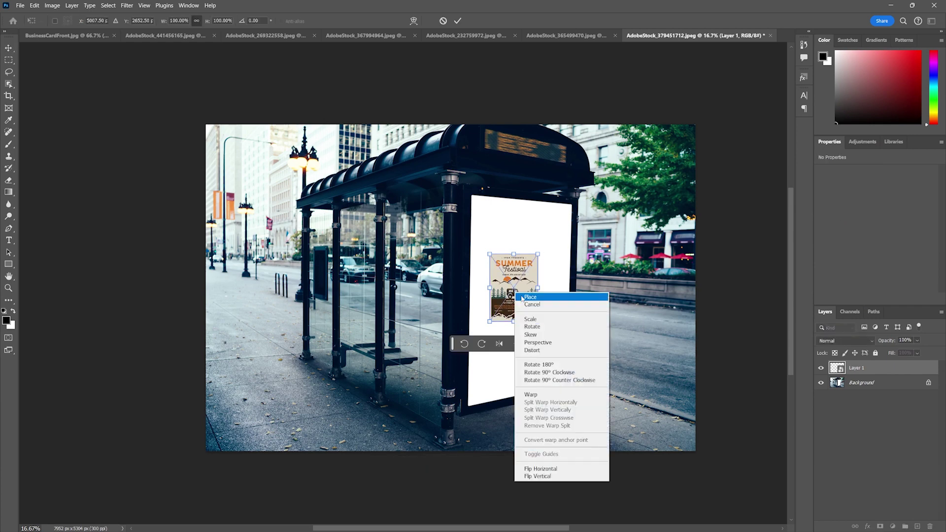
{"action": "left_click", "coordinate": [541, 351]}
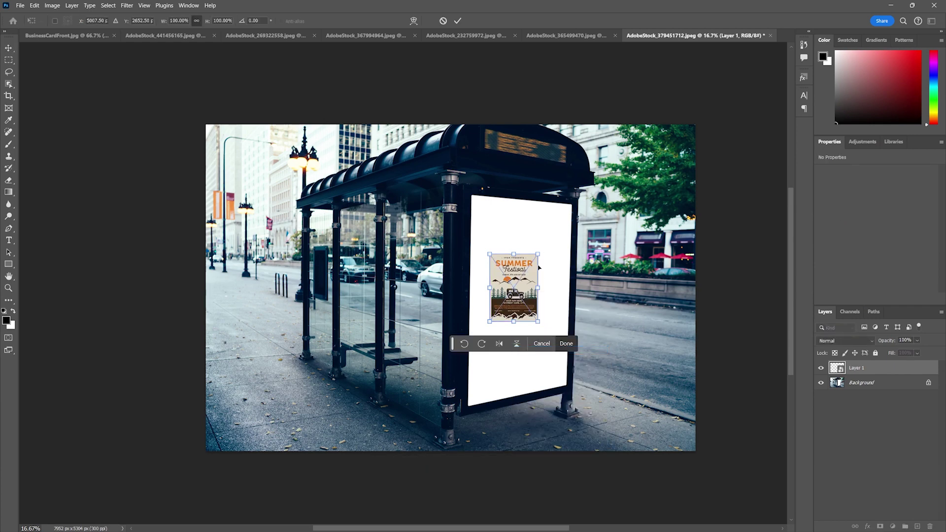
{"action": "left_click_drag", "start_coordinate": [538, 255], "coordinate": [573, 207]}
{"action": "left_click_drag", "start_coordinate": [490, 255], "coordinate": [472, 195]}
{"action": "left_click_drag", "start_coordinate": [489, 321], "coordinate": [468, 409]}
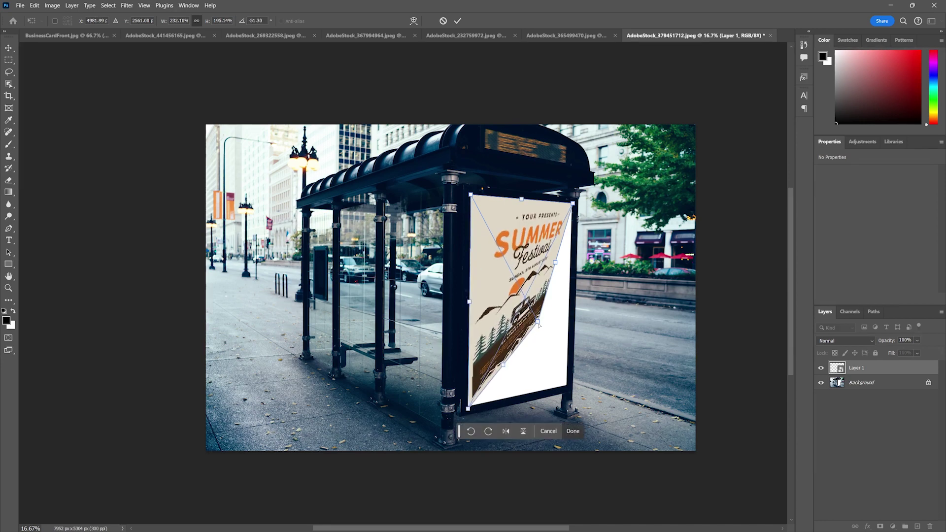
{"action": "left_click_drag", "start_coordinate": [539, 324], "coordinate": [567, 391]}
{"action": "key", "text": "Return"}
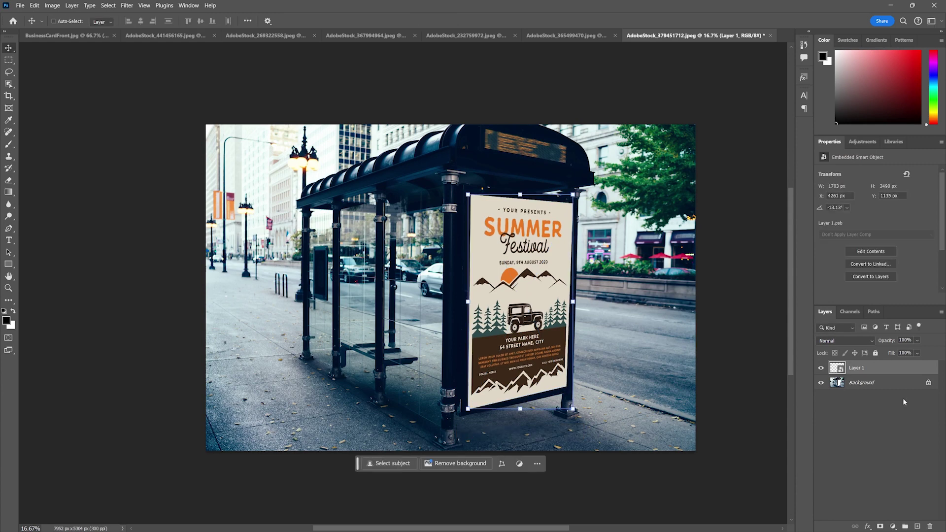
{"action": "left_click", "coordinate": [904, 401]}
{"action": "double_click", "coordinate": [836, 367]}
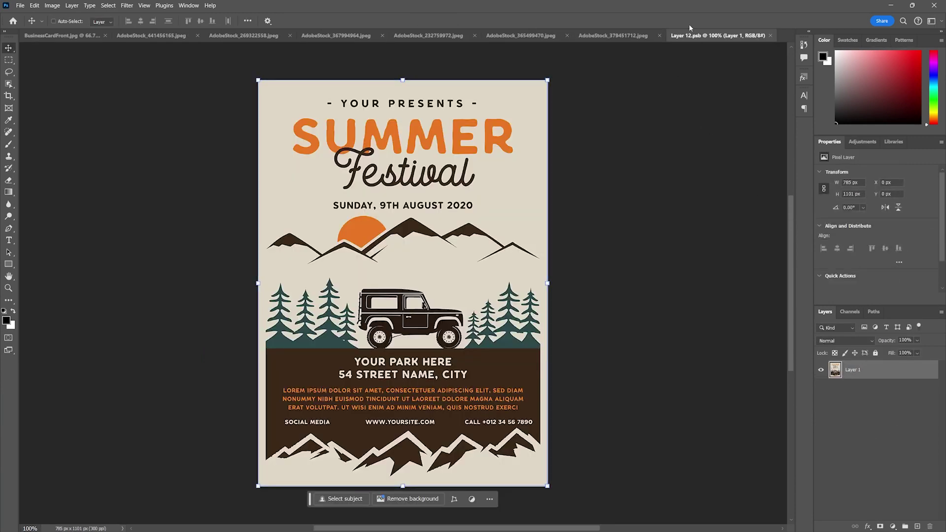
{"action": "left_click", "coordinate": [770, 36]}
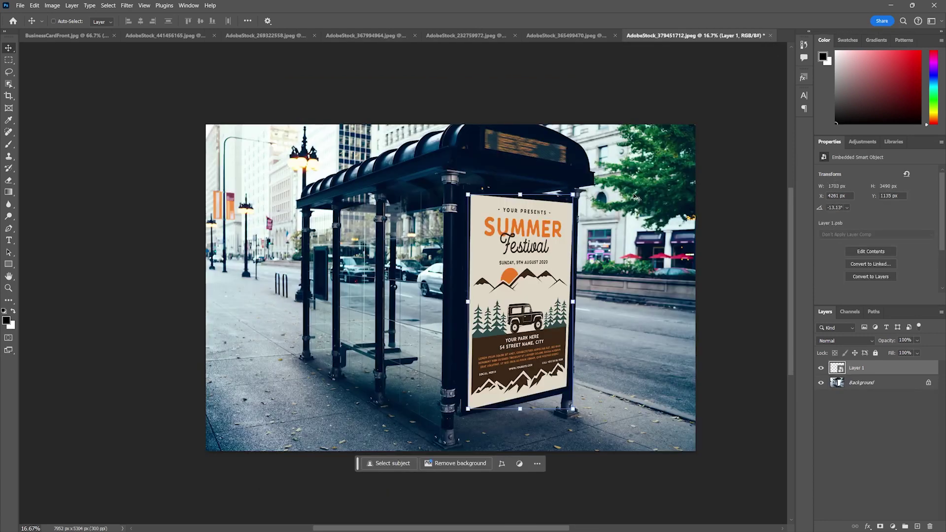